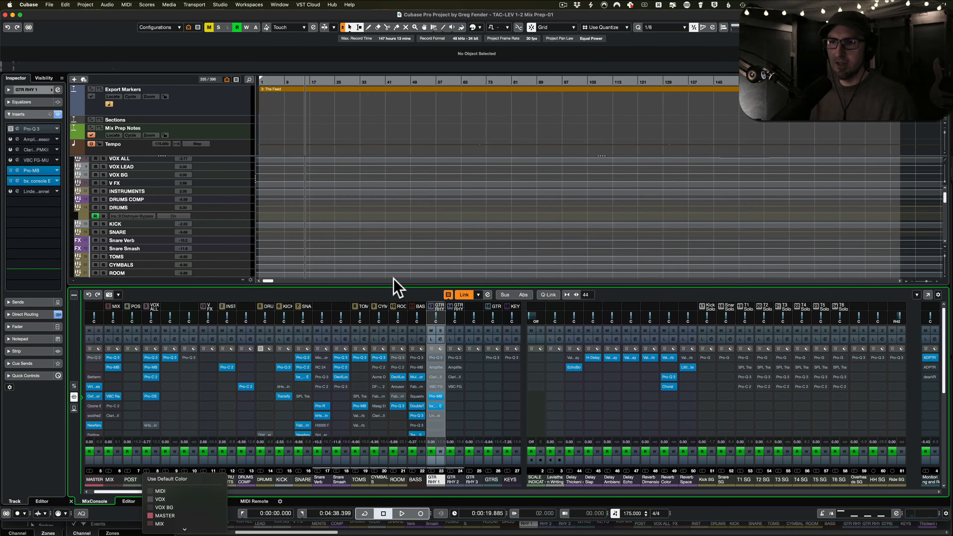
# Hide the MixConsole below the arrangement and look over the Rhythm Guitars tracks in the project
pyautogui.click(256, 293)
pyautogui.press('alt+super+e')
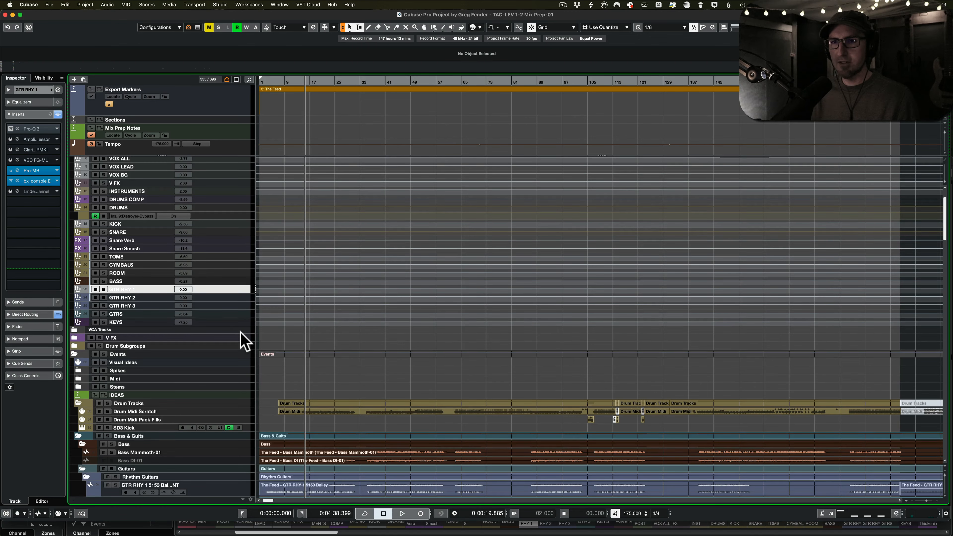
pyautogui.scroll(-5, 249, 353)
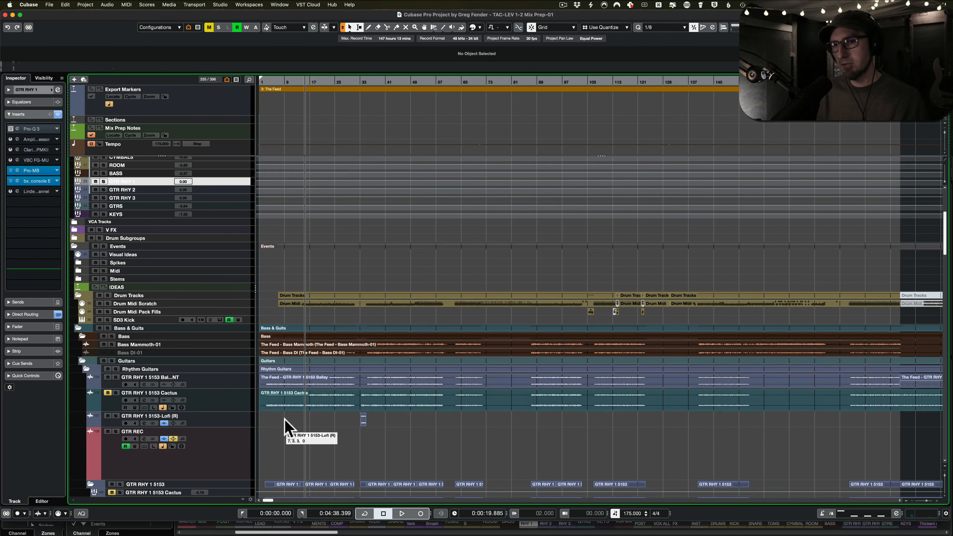
pyautogui.press('shift+super+f')
pyautogui.scroll(5, 273, 366)
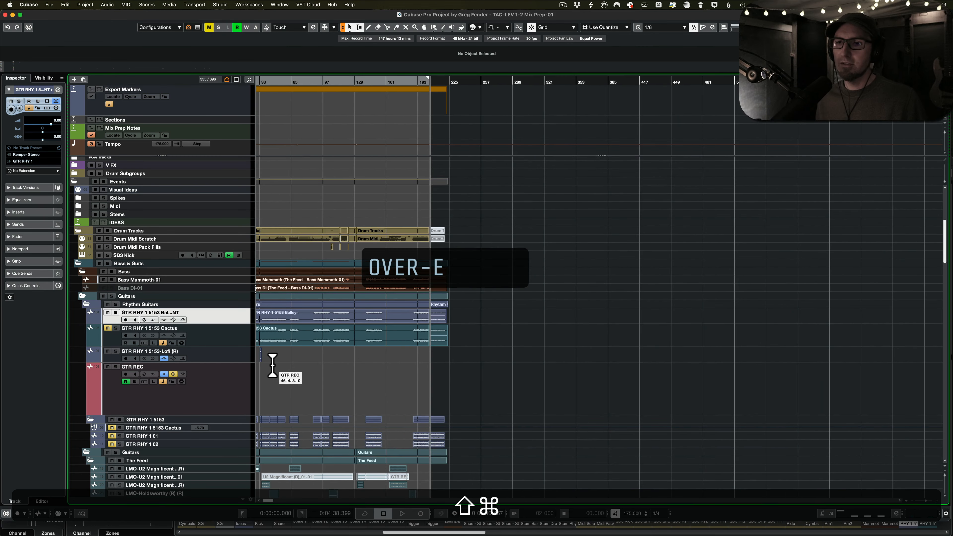
pyautogui.keyDown('shift'); pyautogui.keyDown('super'); pyautogui.click(273, 366); pyautogui.keyUp('super'); pyautogui.keyUp('shift')
pyautogui.scroll(1, 273, 366)
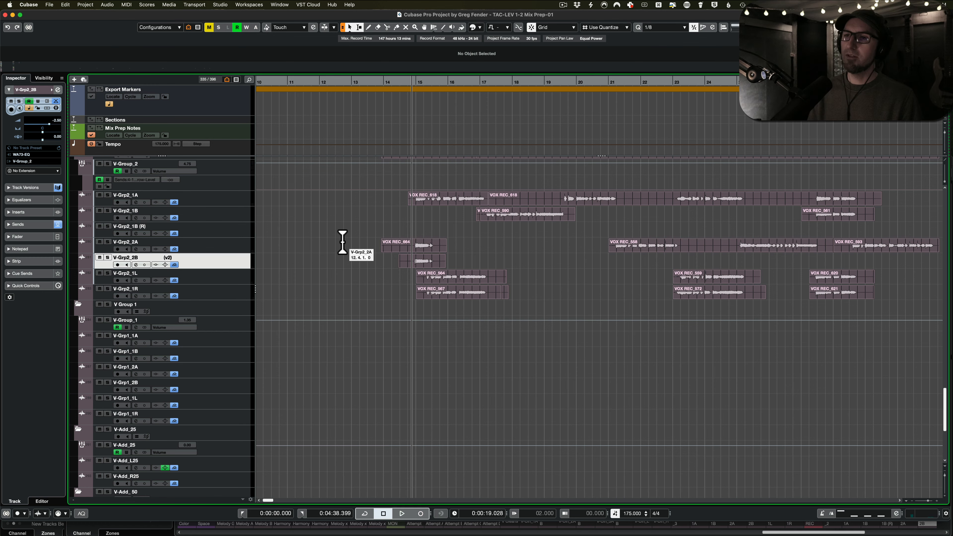
# Examine the timing of the vocal events on the V-Group_2 tracks between bars 14 and 24
pyautogui.scroll(5, 404, 251)
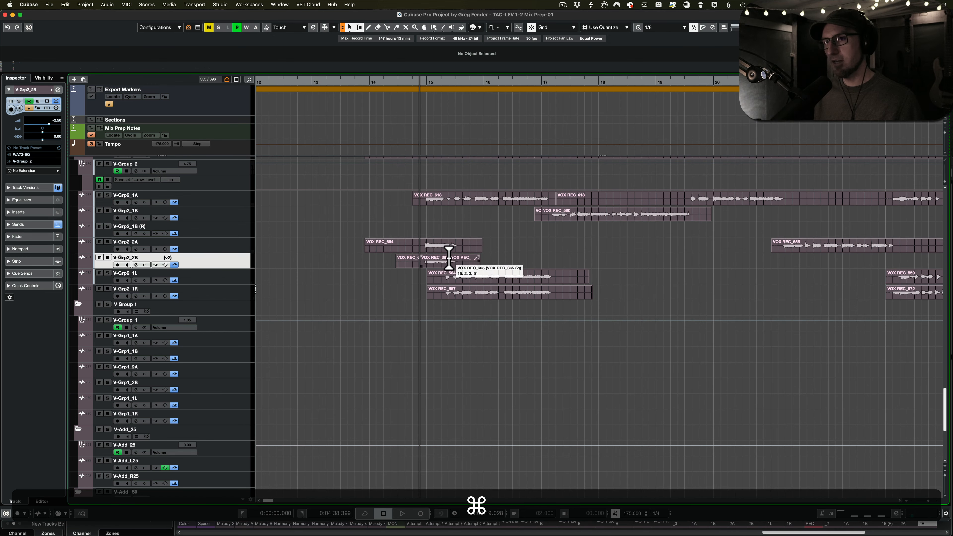
pyautogui.hscroll(5, 617, 289)
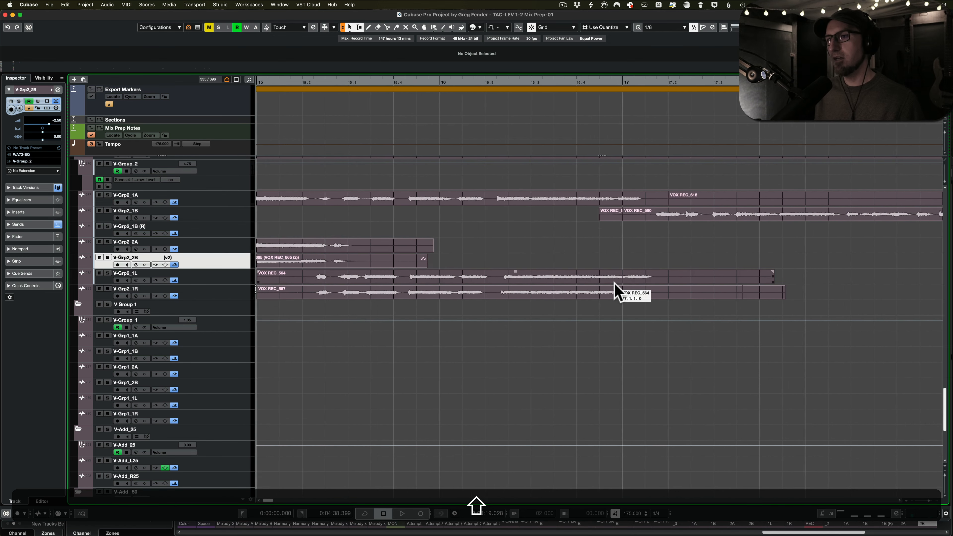
pyautogui.scroll(-2, 617, 289)
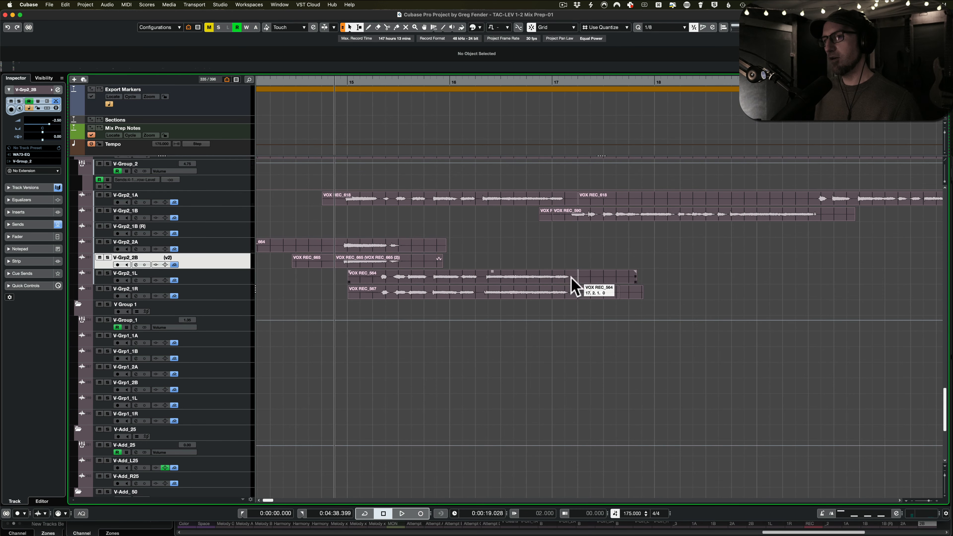
pyautogui.hscroll(4, 564, 227)
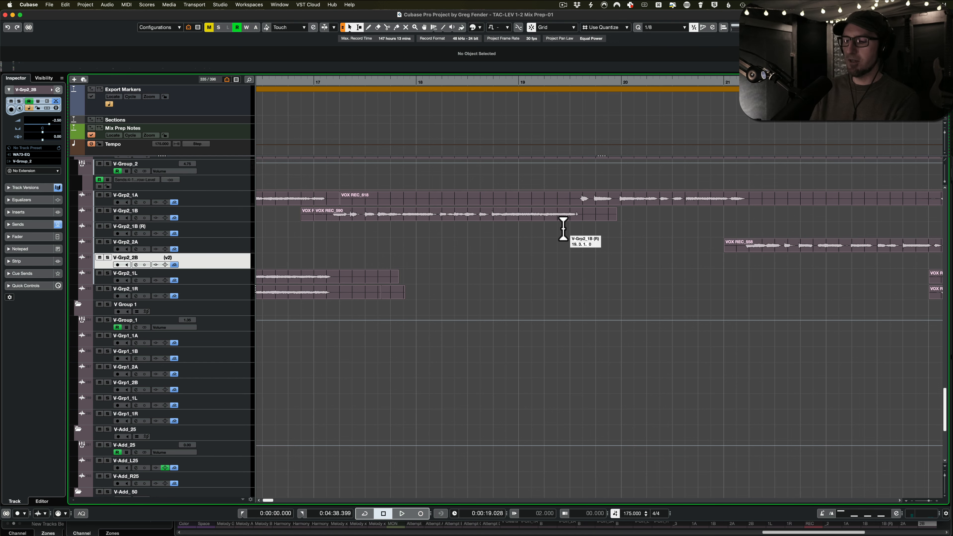
pyautogui.scroll(-5, 581, 254)
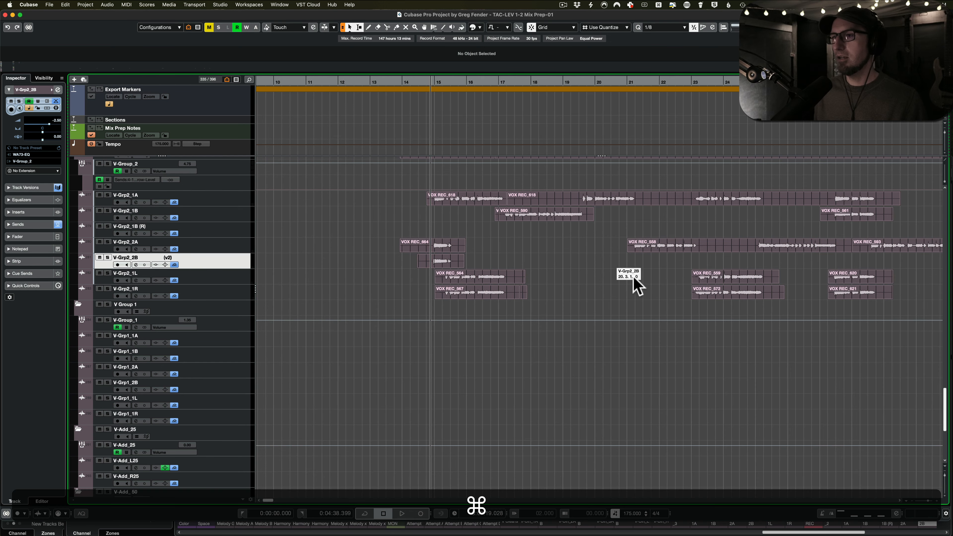
pyautogui.keyDown('shift'); pyautogui.click(692, 317); pyautogui.keyUp('shift')
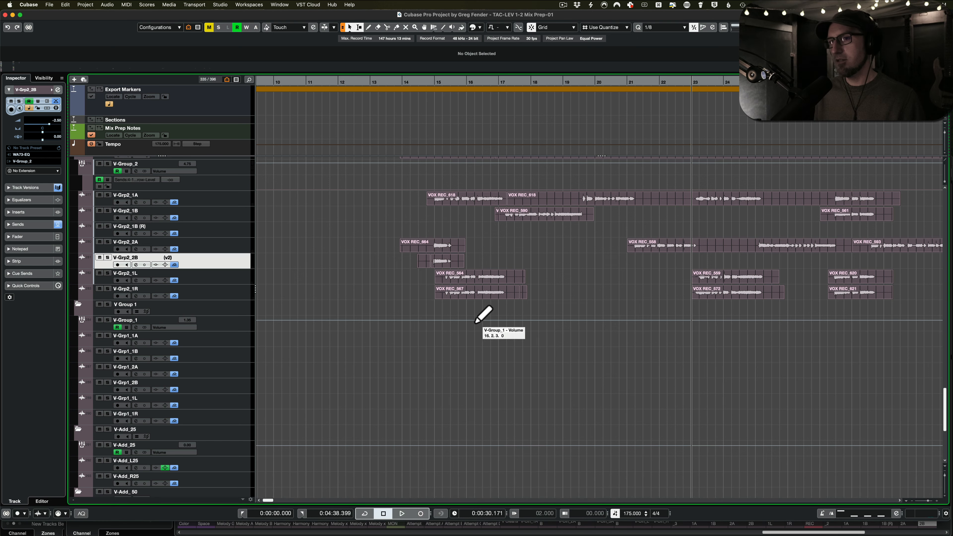
pyautogui.keyDown('shift'); pyautogui.click(439, 314); pyautogui.keyUp('shift')
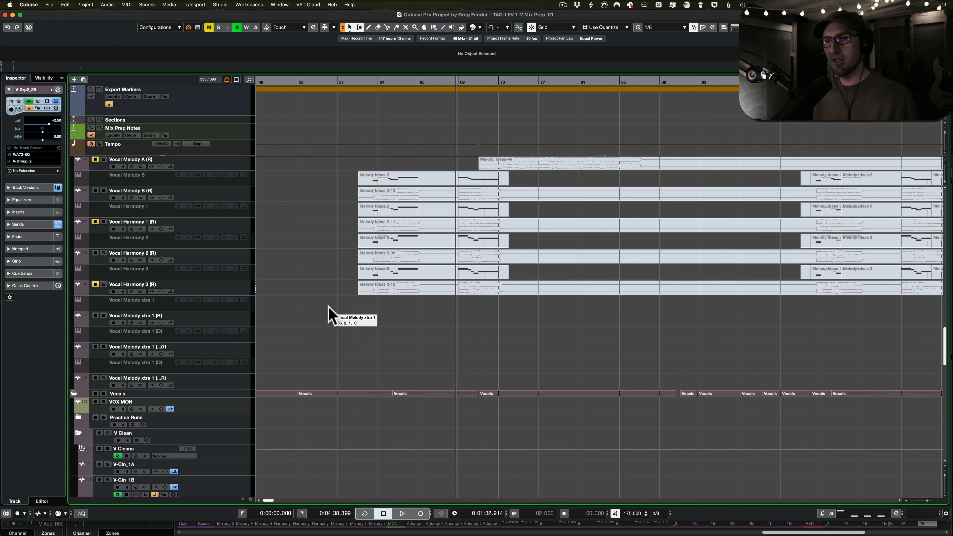
# Collapse the Vocal Melody Guides folder and go to the V Group 3 and V Group 2 vocal tracks
pyautogui.scroll(5, 330, 313)
pyautogui.click(74, 249)
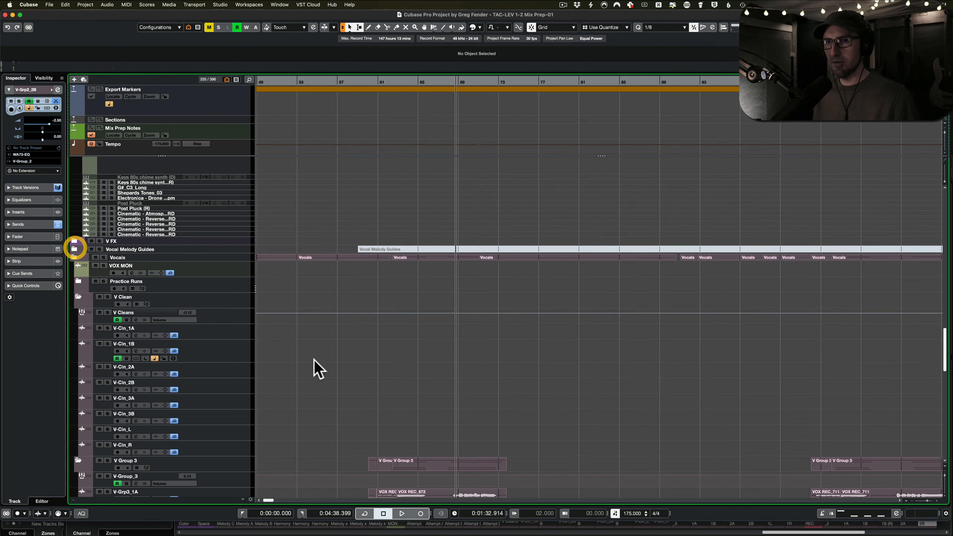
pyautogui.scroll(-10, 511, 383)
pyautogui.scroll(3, 511, 383)
pyautogui.scroll(-4, 487, 395)
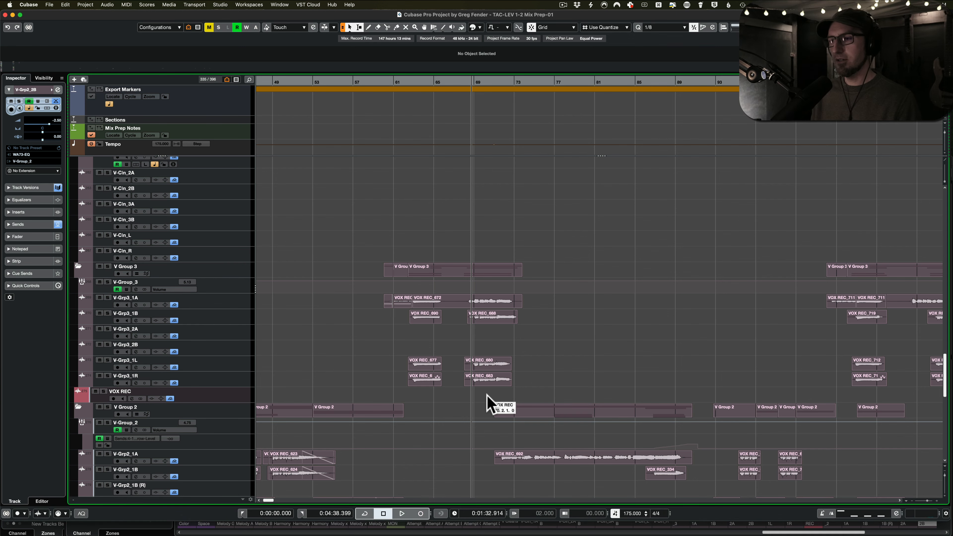
pyautogui.scroll(-3, 487, 395)
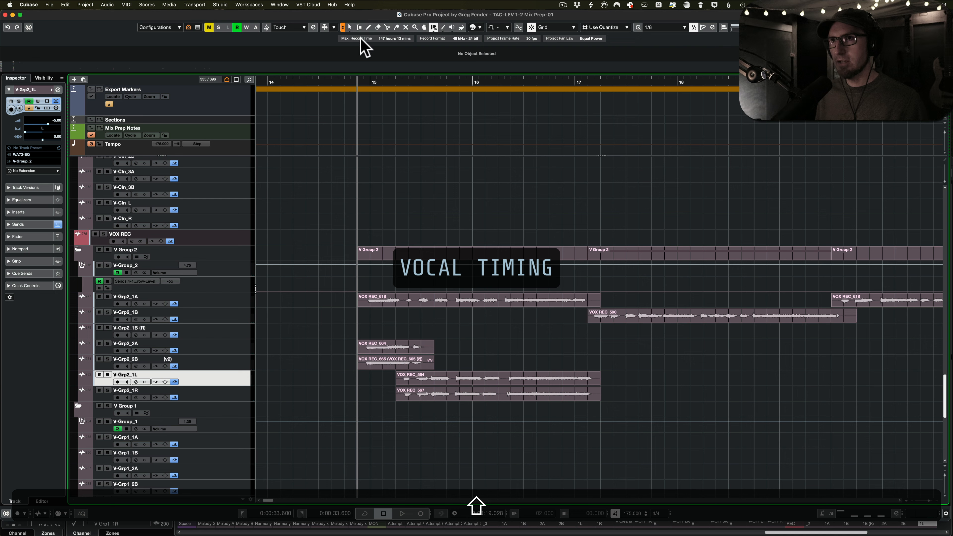
# Switch to the Object Selection tool and save the project
pyautogui.click(350, 28)
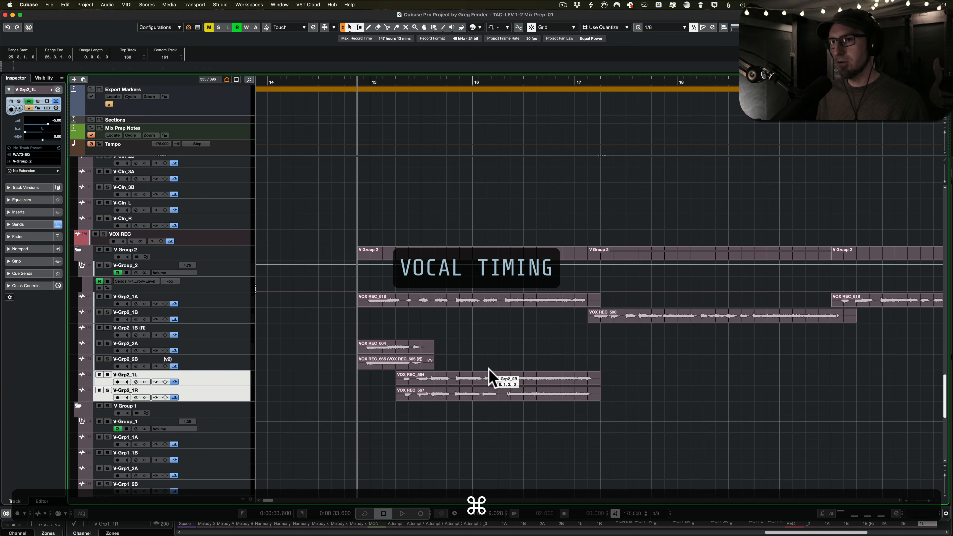
pyautogui.press('super+s')
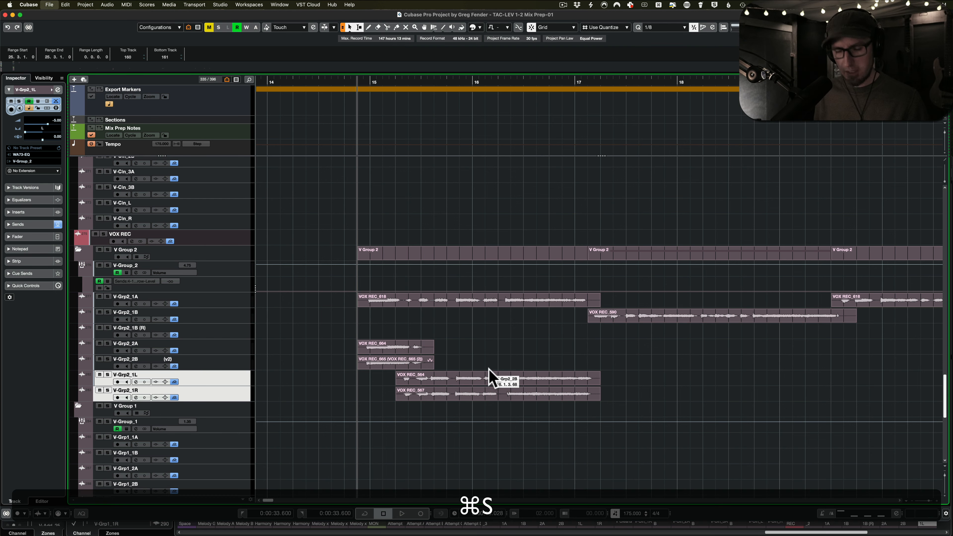
pyautogui.scroll(3, 413, 396)
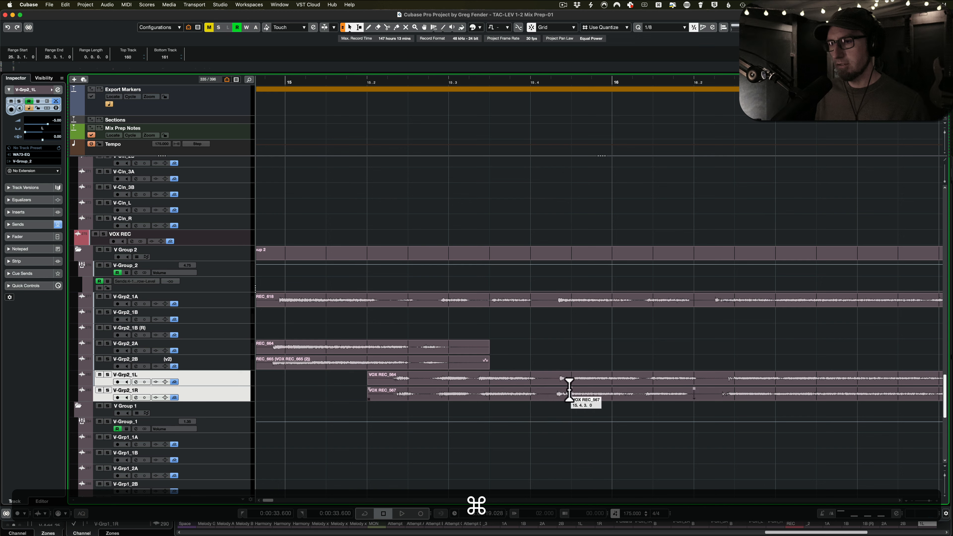
pyautogui.scroll(-3, 723, 391)
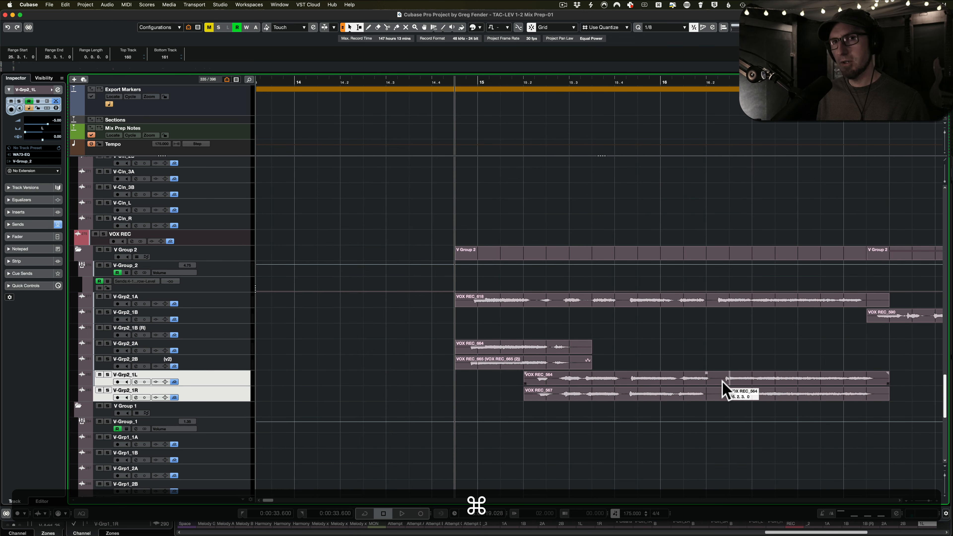
pyautogui.press('super+s')
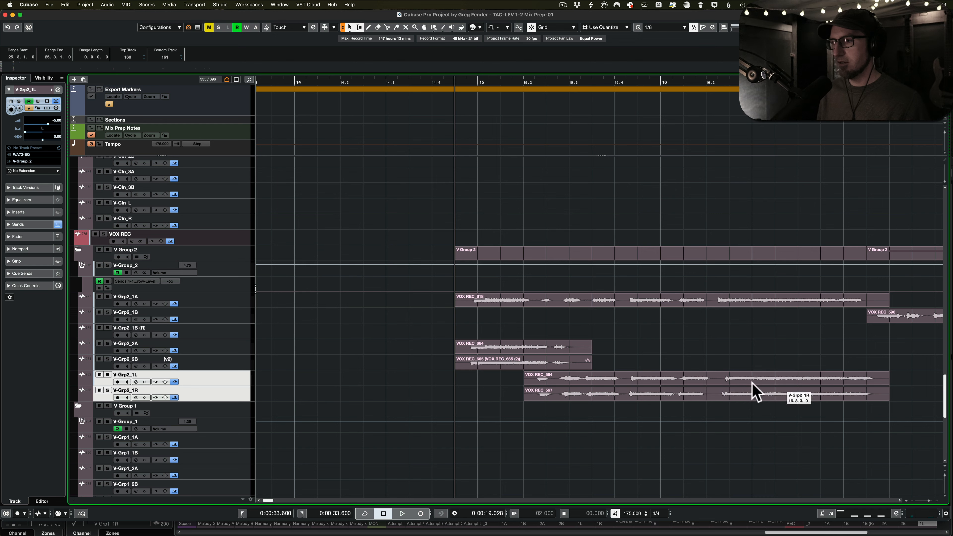
# Play the V Group 2 vocals from just before bar 15 to hear how the layered takes line up
pyautogui.press('space')
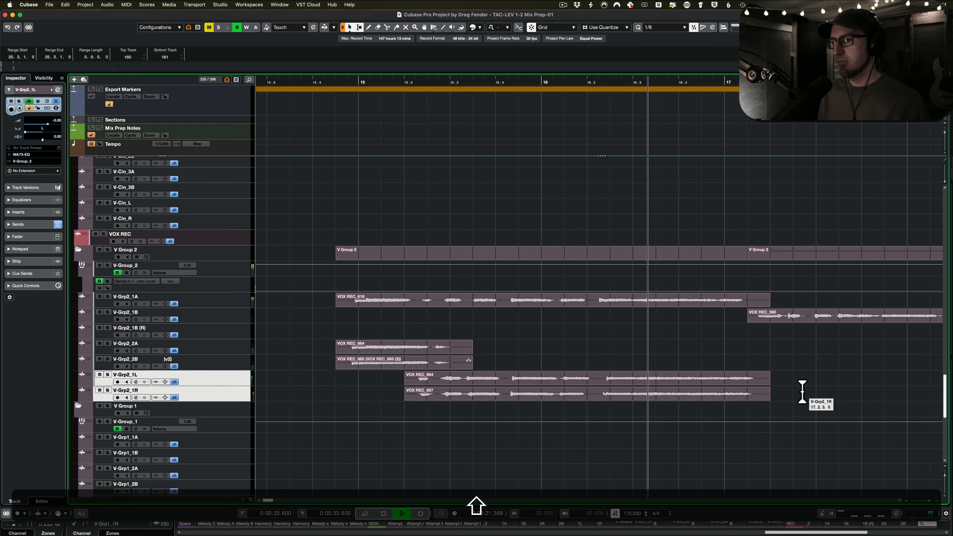
pyautogui.hotkey('shift', 'space')
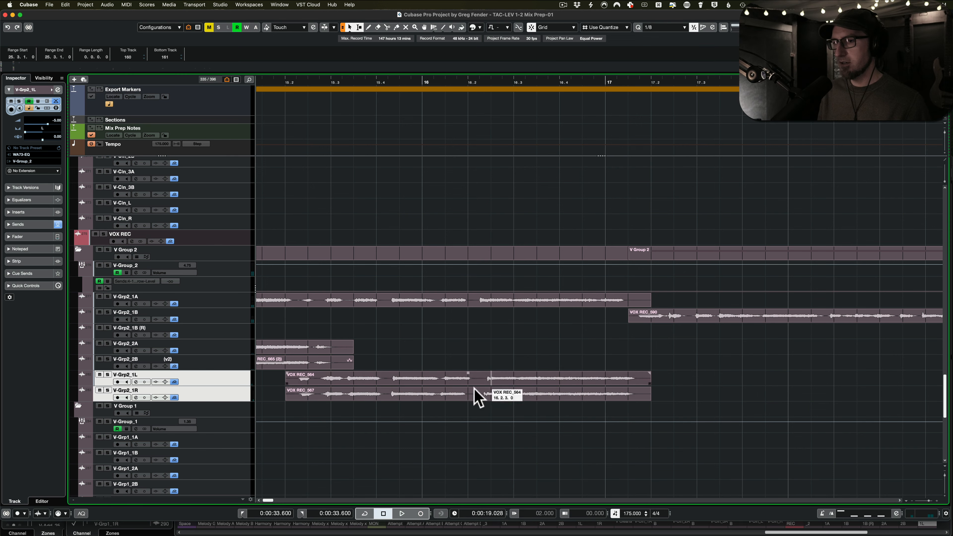
pyautogui.hscroll(-3, 362, 360)
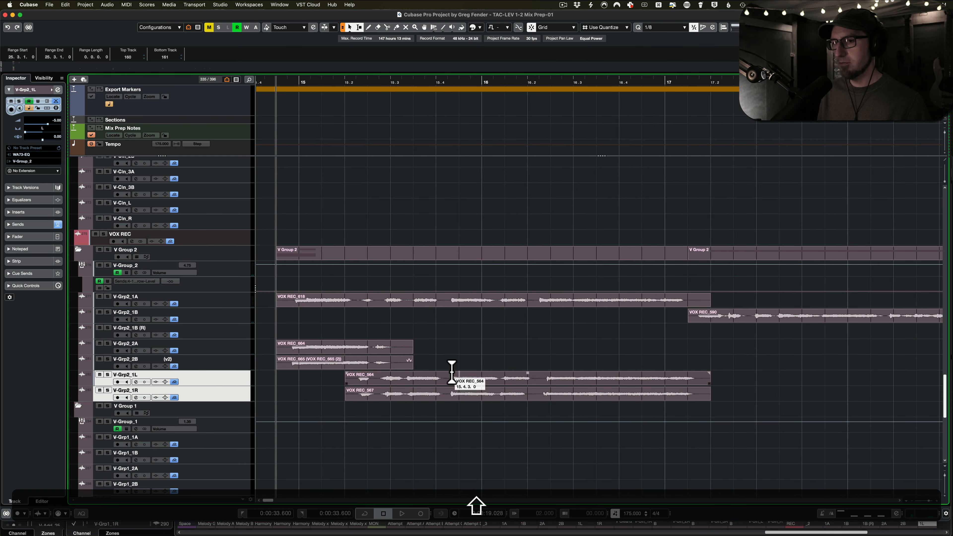
pyautogui.click(284, 340)
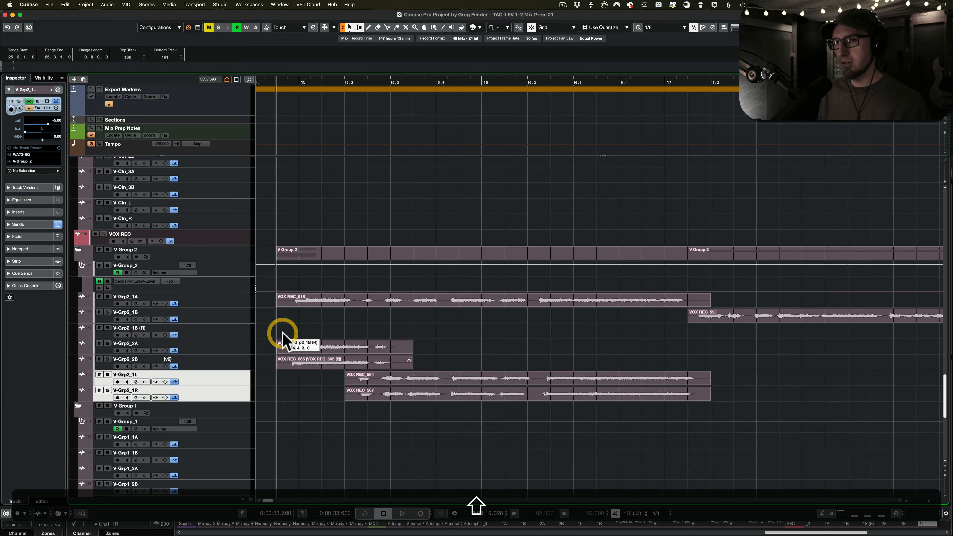
pyautogui.press('space')
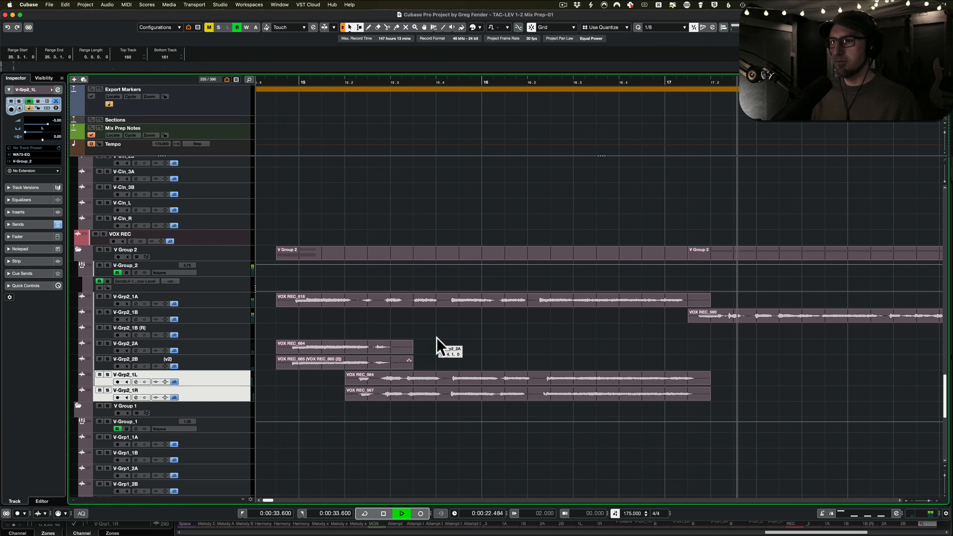
pyautogui.hscroll(5, 601, 353)
pyautogui.scroll(-5, 600, 353)
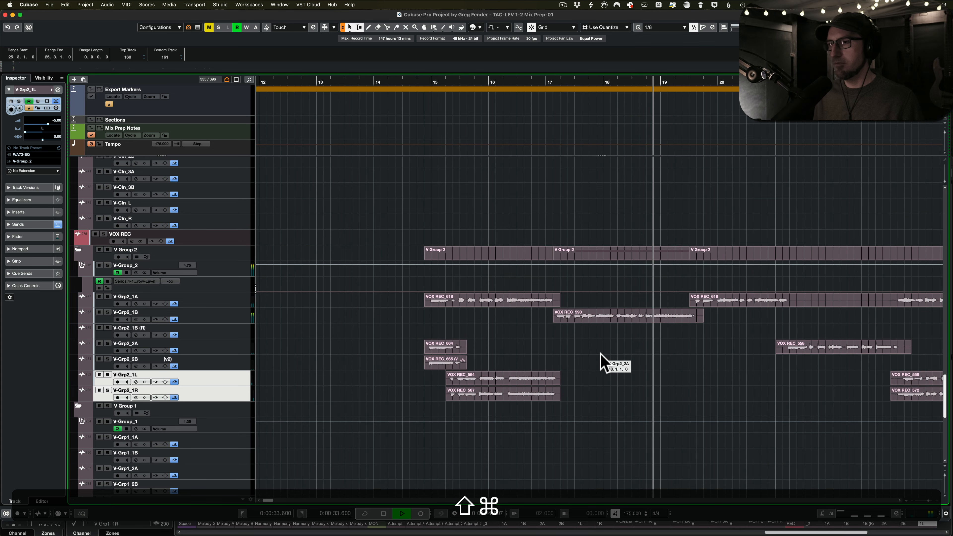
pyautogui.press('space')
# Inspect the VOX REC_590 waveform on V-Grp2_1B around bar 18 and save the project
pyautogui.scroll(10, 656, 353)
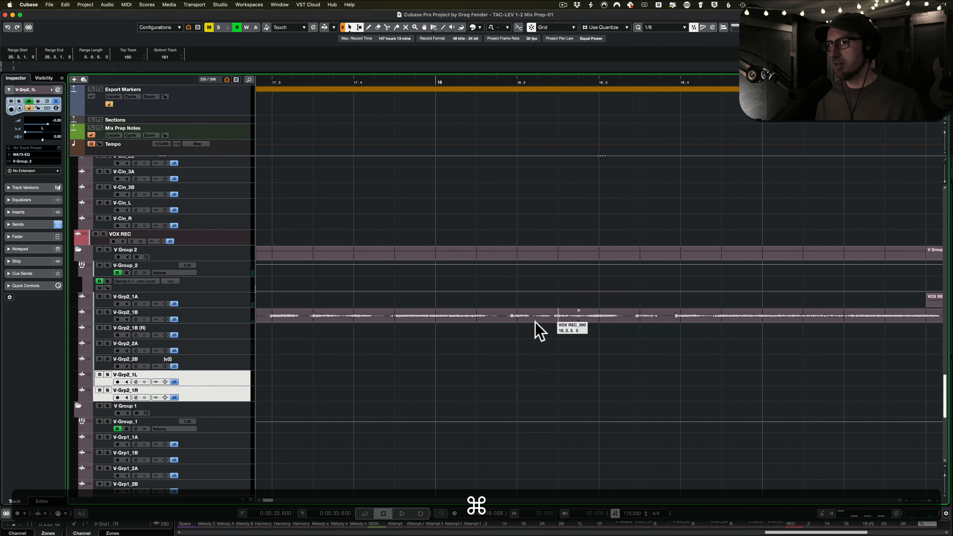
pyautogui.scroll(-8, 521, 331)
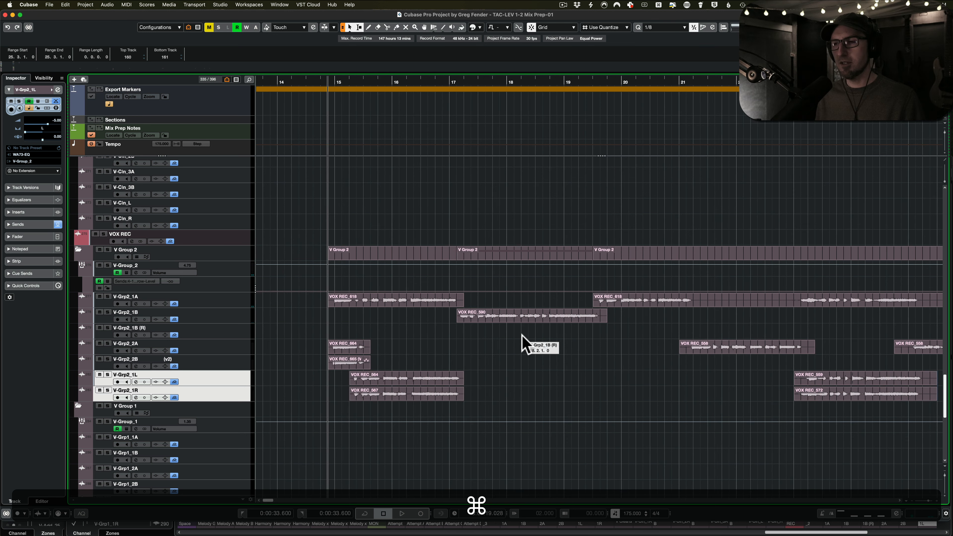
pyautogui.press('super+s')
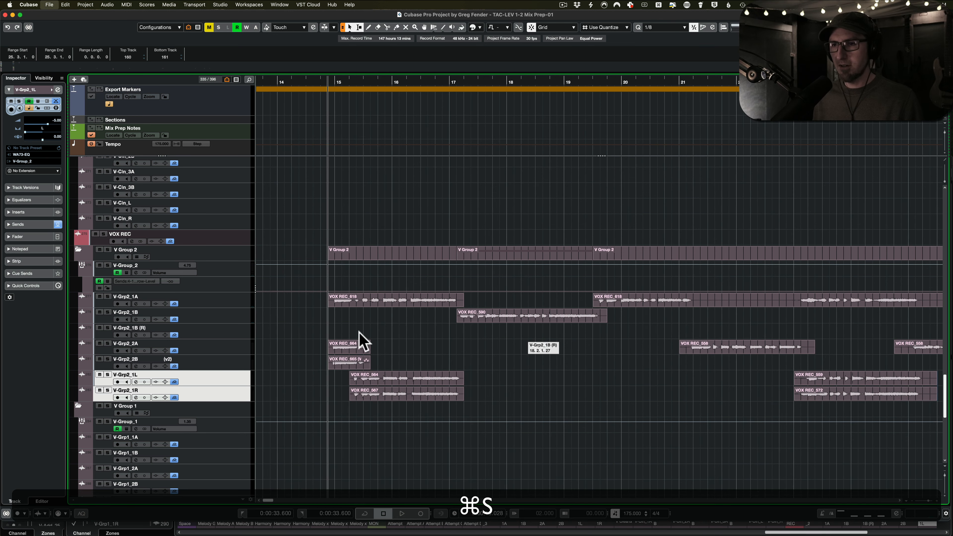
# Place the project cursor at bar 17 and start playback of the V Group 2 vocals
pyautogui.keyDown('shift'); pyautogui.click(441, 340); pyautogui.keyUp('shift')
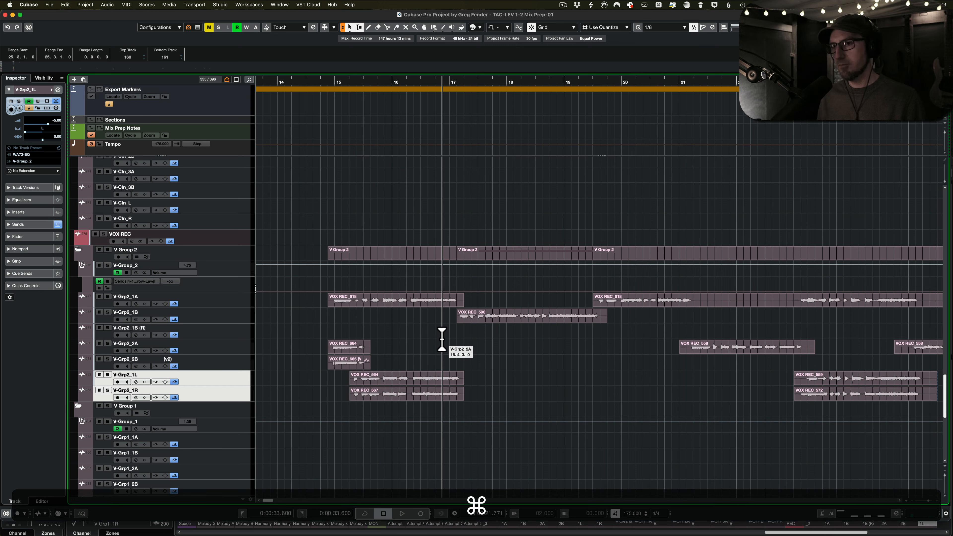
pyautogui.keyDown('shift'); pyautogui.click(452, 340); pyautogui.keyUp('shift')
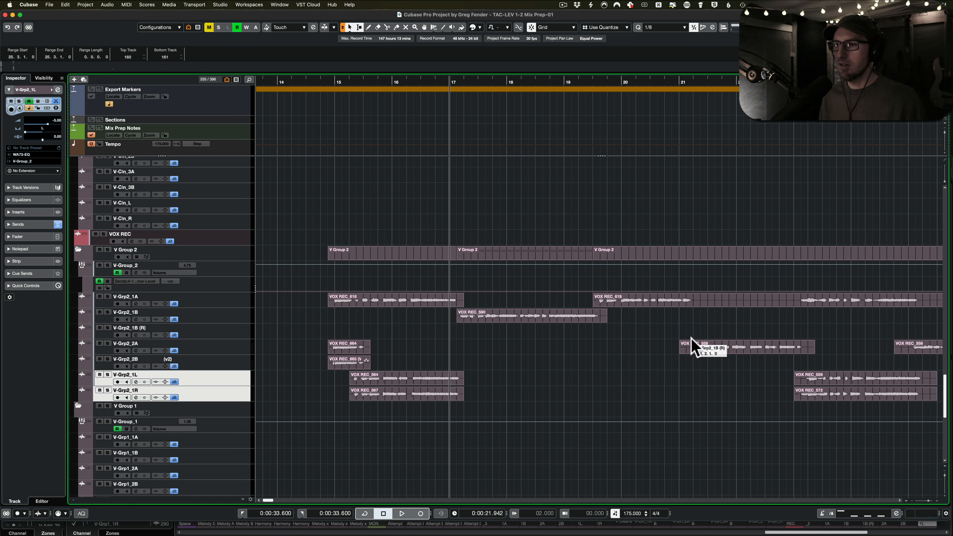
pyautogui.press('space')
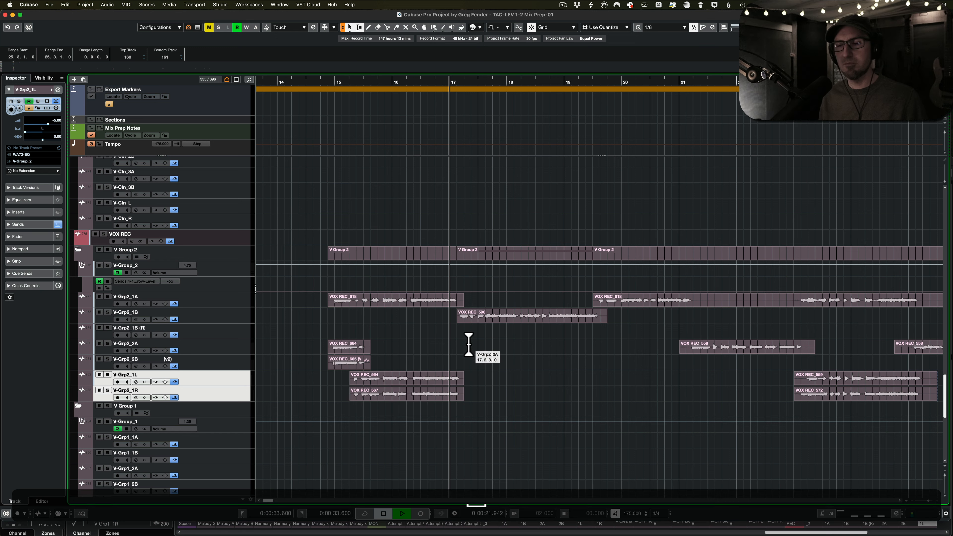
# Audition the vocal doubles on V-Grp2_1L and V-Grp2_1R from bar 23 against the lead take above
pyautogui.press('space')
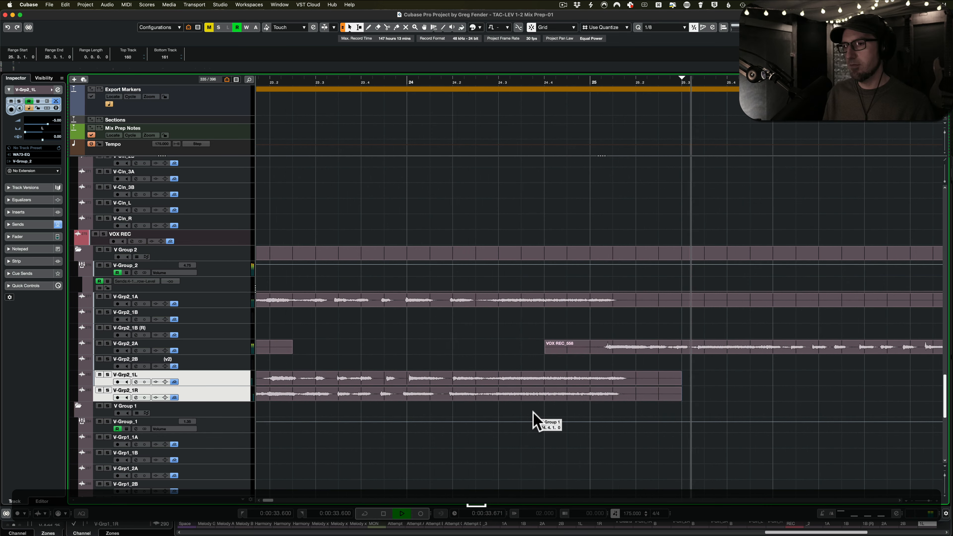
pyautogui.hotkey('shift', 'space')
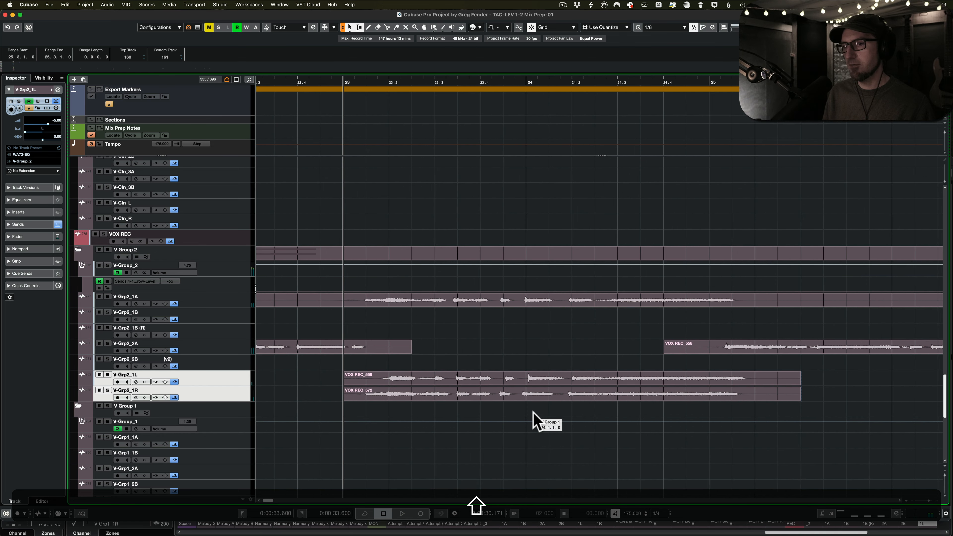
pyautogui.press('space')
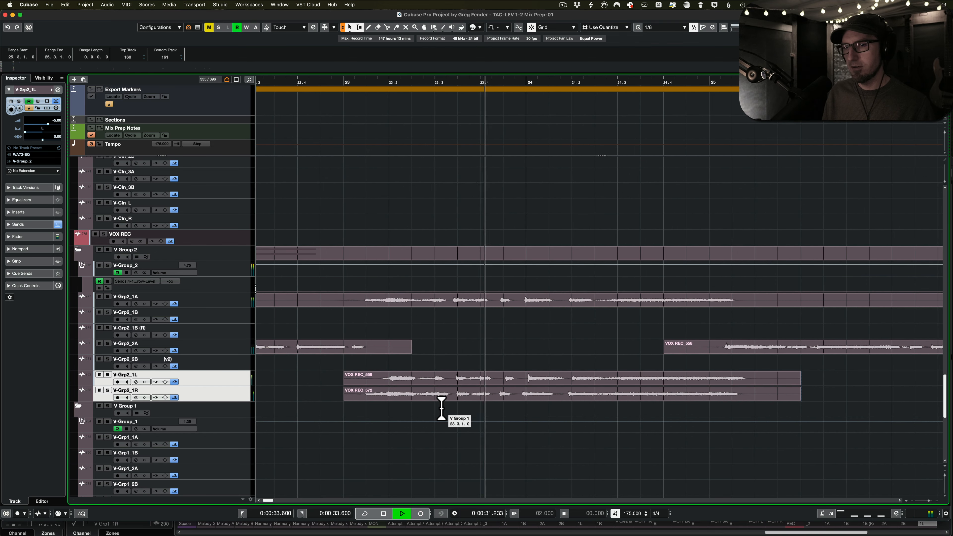
pyautogui.press('space')
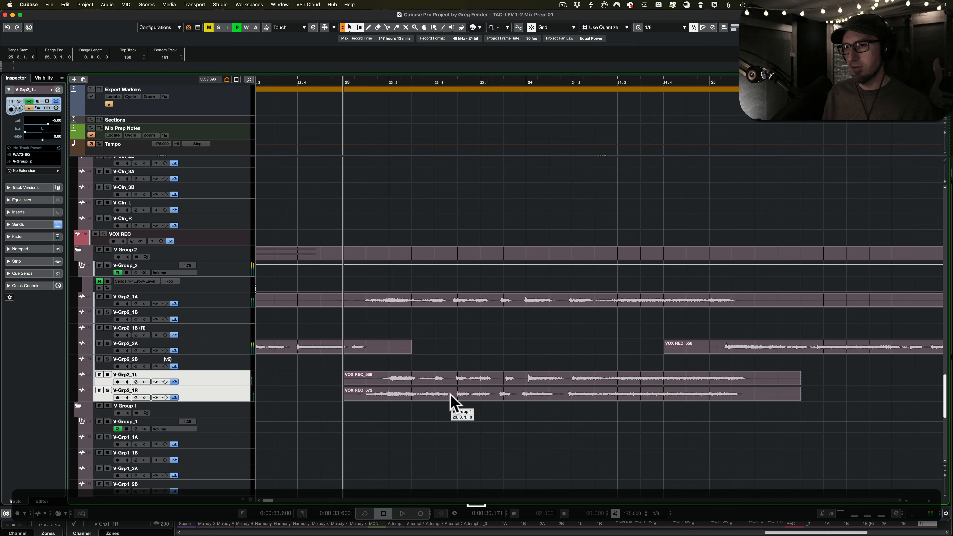
# Free-warp the VOX REC_559 take on V-Grp2_1L with a marker at about bar 24 to match the neighbouring takes
pyautogui.click(483, 383)
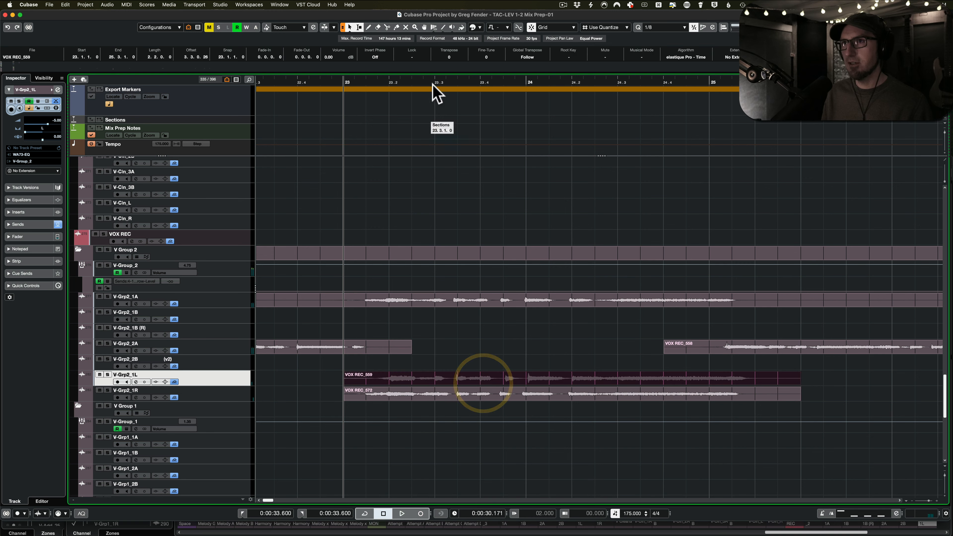
pyautogui.moveTo(572, 391); pyautogui.dragTo(530, 392)
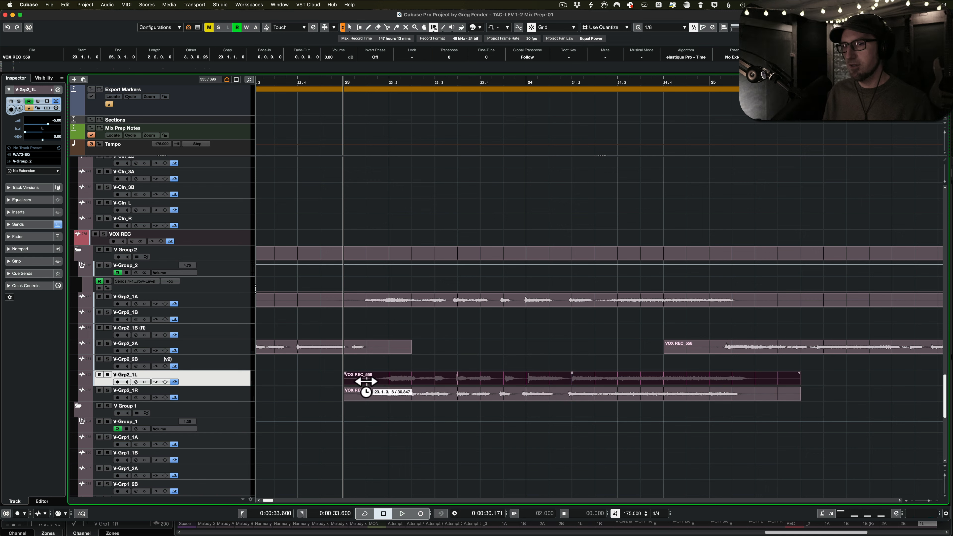
pyautogui.click(355, 381)
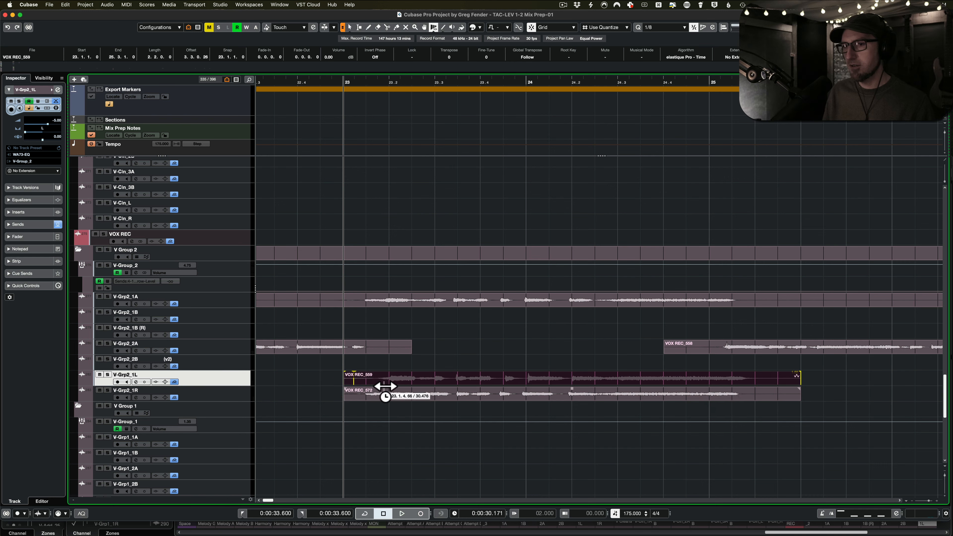
pyautogui.press('super+z')
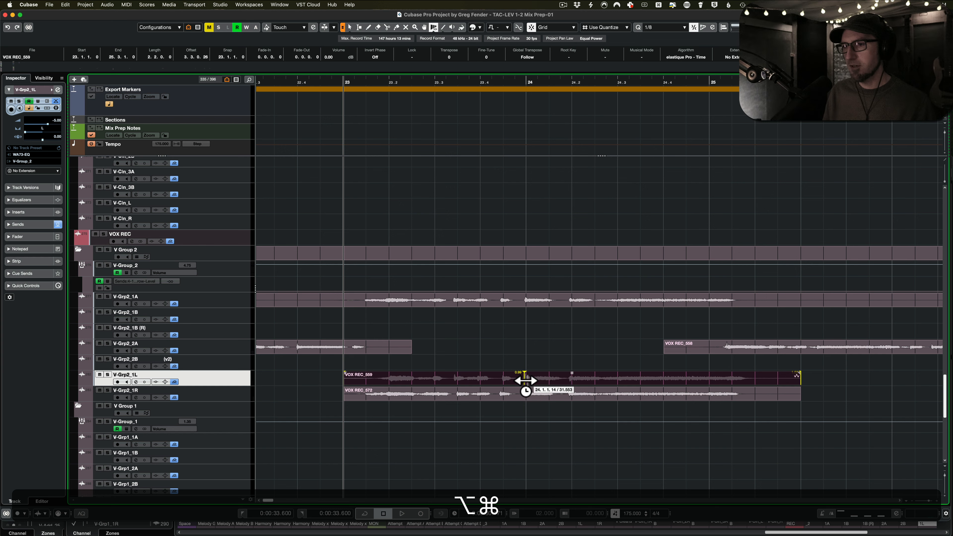
pyautogui.moveTo(525, 381); pyautogui.dragTo(527, 378)
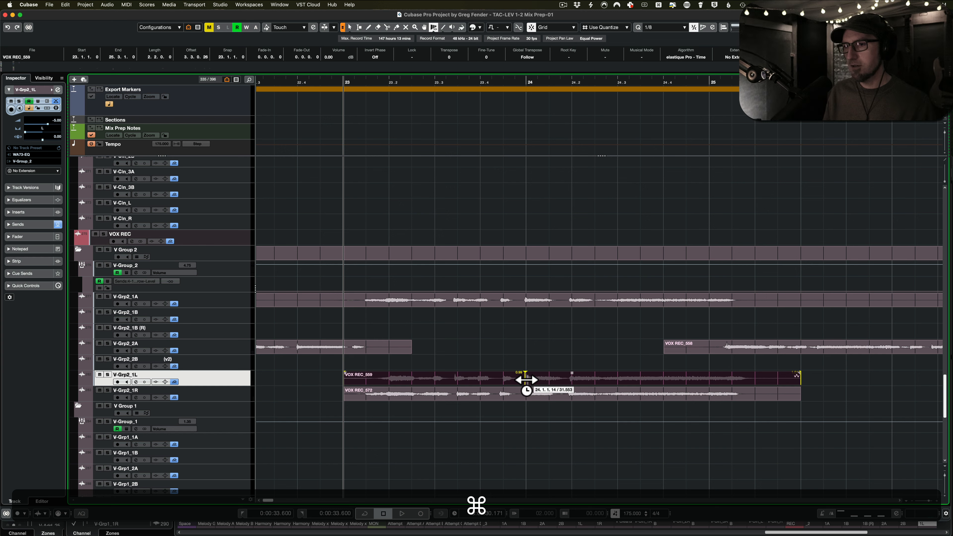
pyautogui.moveTo(526, 383); pyautogui.dragTo(525, 382)
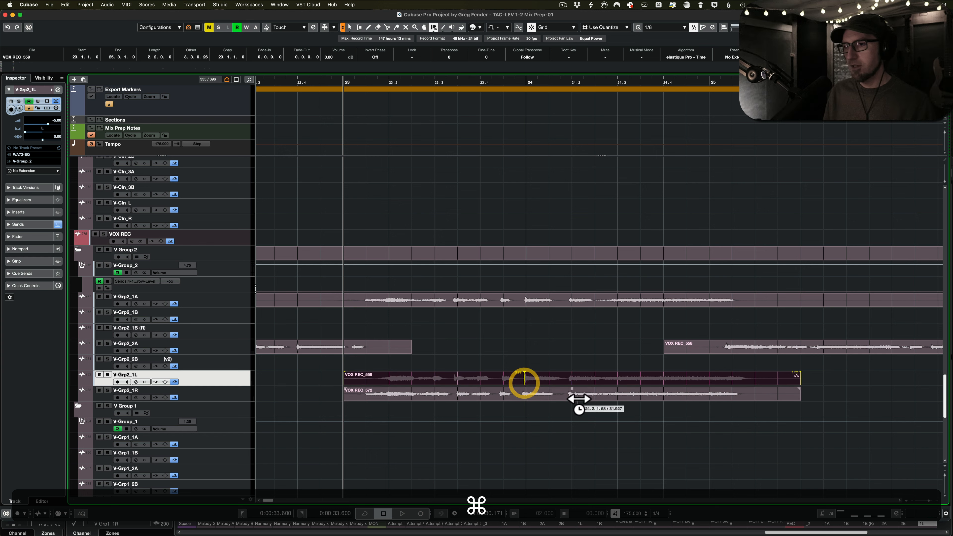
# Play the V Group 2 vocals from just after 22.3 to check the timing of the warped V-Grp2_1L take
pyautogui.click(271, 393)
pyautogui.press('space')
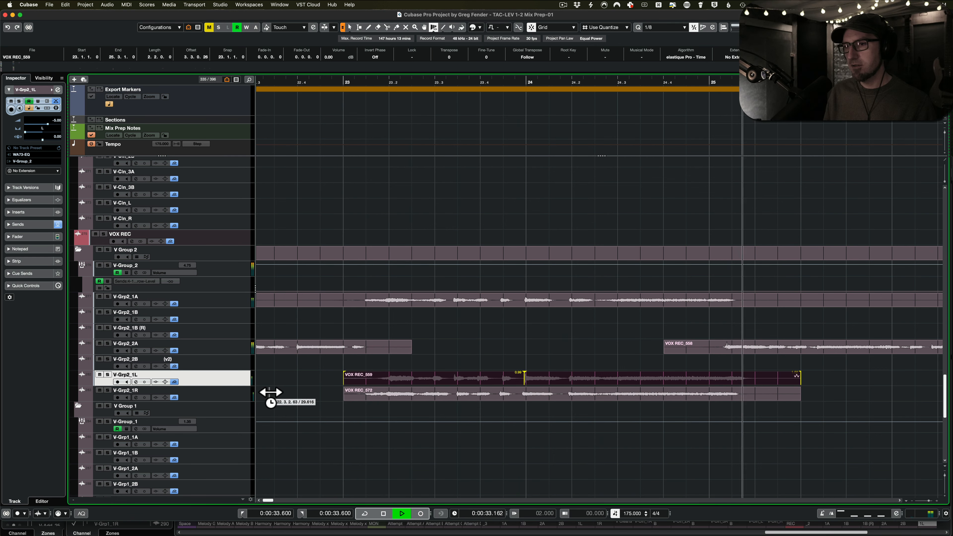
pyautogui.press('space')
pyautogui.press('space')
pyautogui.press('space')
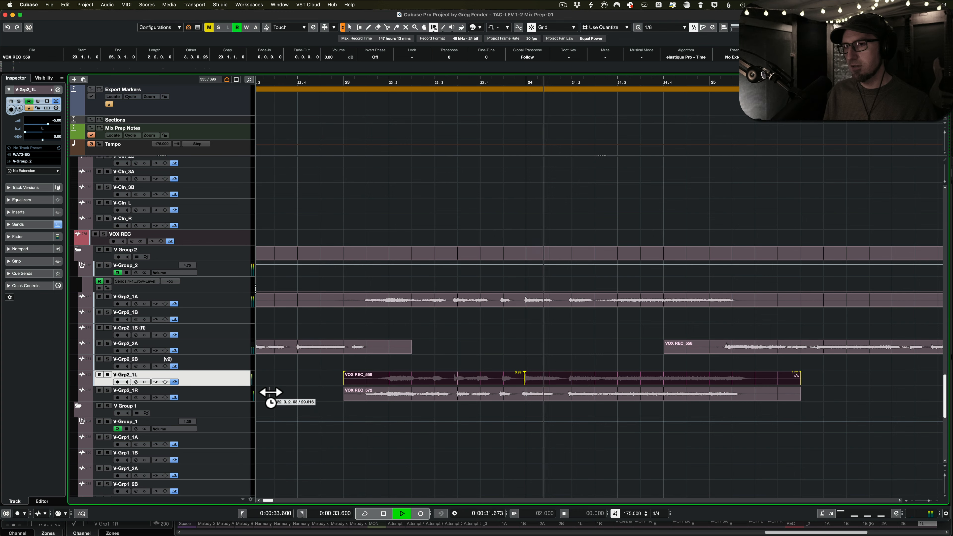
pyautogui.press('space')
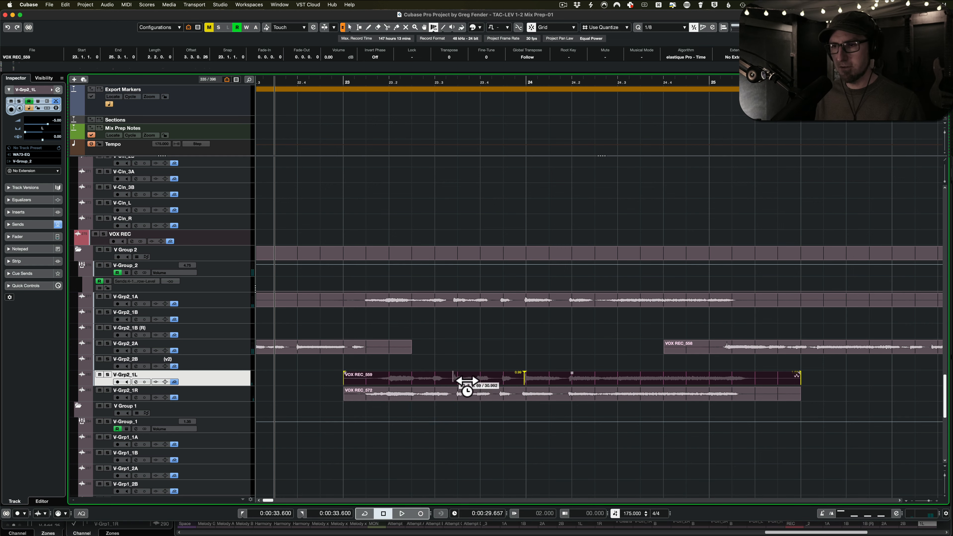
# Play the V Group 2 vocals on through bar 29 and examine the layered waveforms around bar 28
pyautogui.scroll(-5, 479, 390)
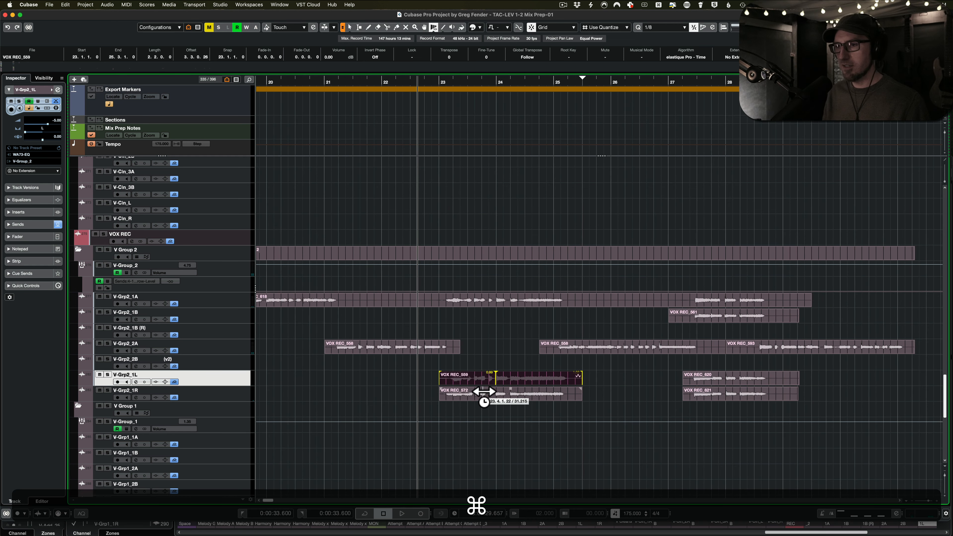
pyautogui.press('space')
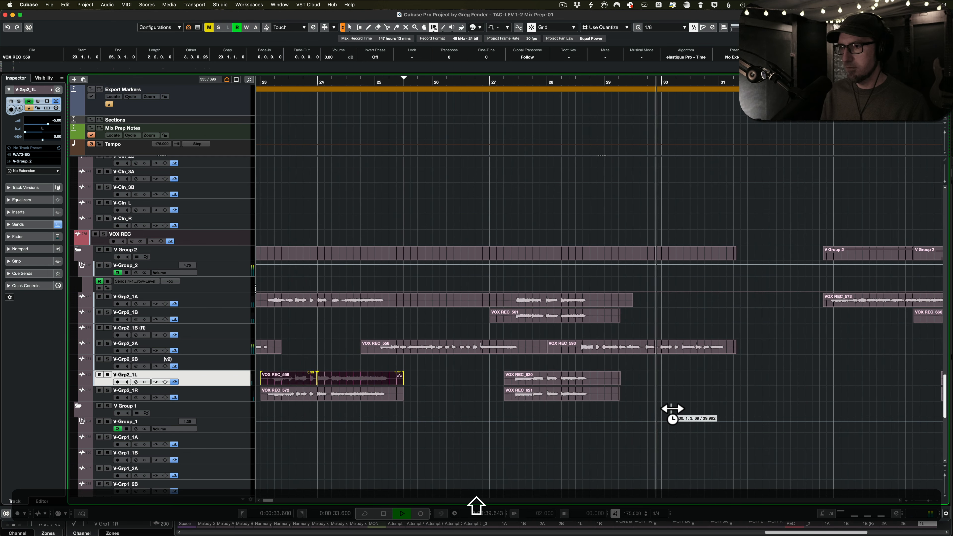
pyautogui.press('space')
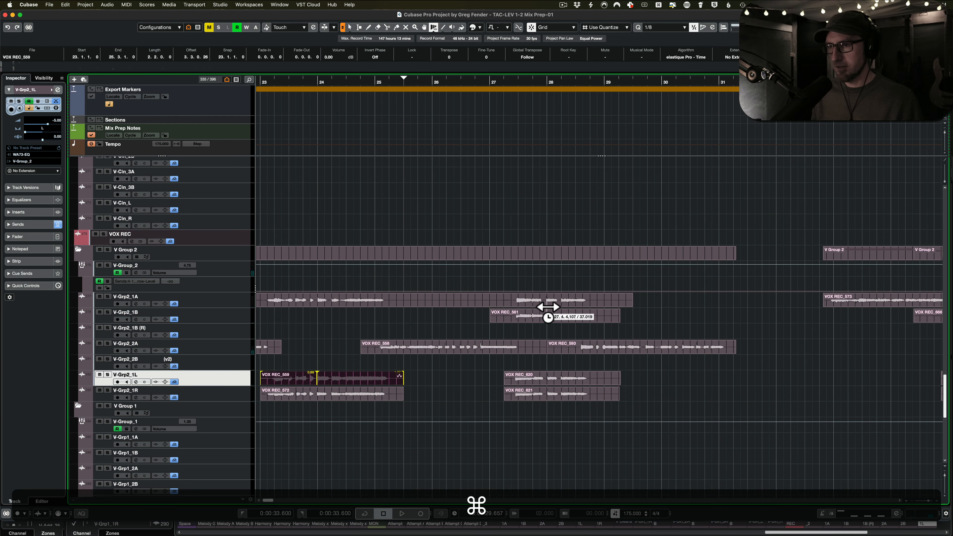
pyautogui.scroll(3, 550, 319)
pyautogui.scroll(5, 550, 385)
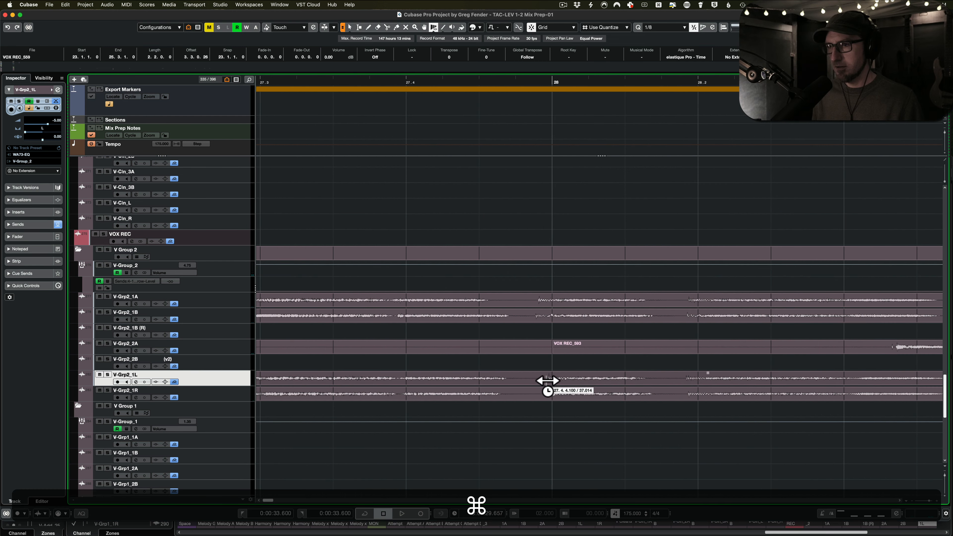
pyautogui.scroll(-6, 591, 383)
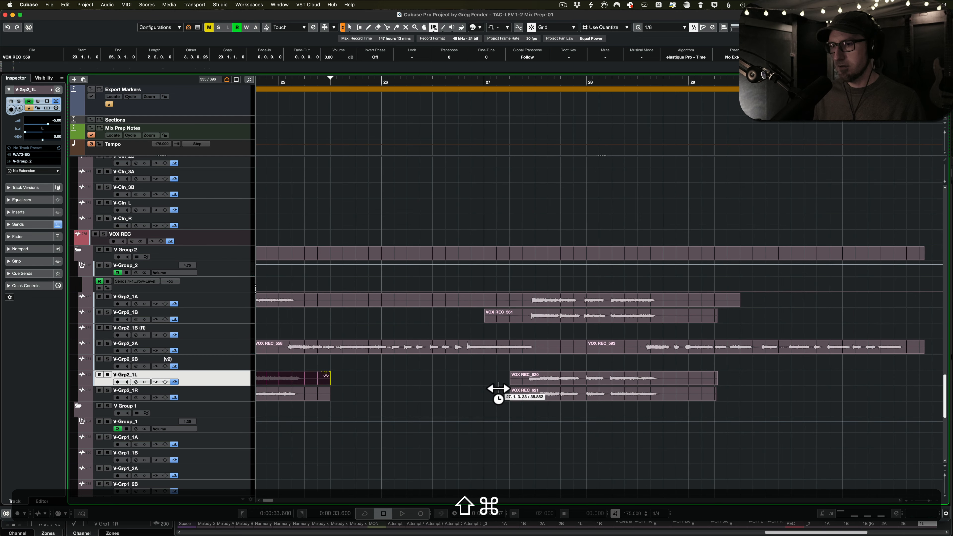
# Play the vocals from about 26.2.4 to hear how VOX REC_620 and VOX REC_621 line up with the takes above
pyautogui.keyDown('shift'); pyautogui.click(445, 393); pyautogui.keyUp('shift')
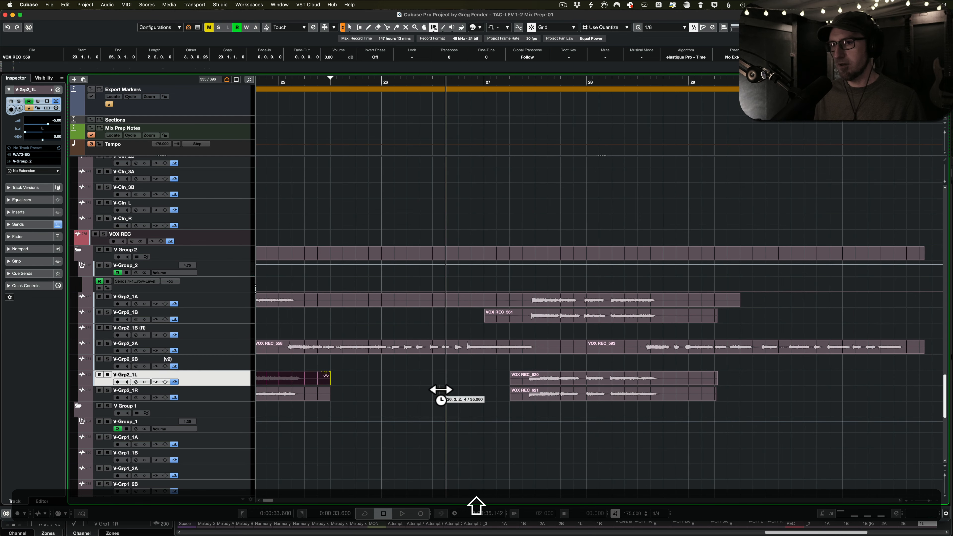
pyautogui.keyDown('shift'); pyautogui.click(433, 393); pyautogui.keyUp('shift')
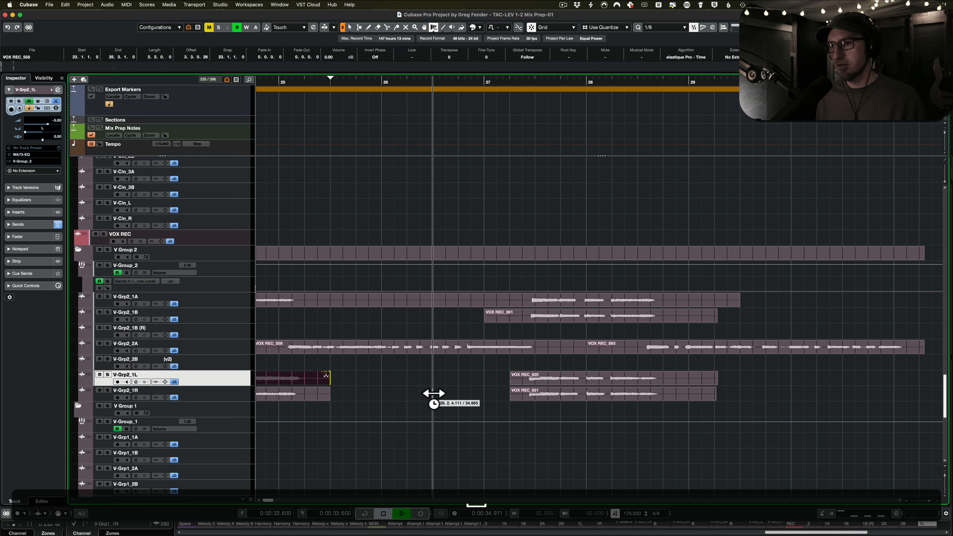
pyautogui.press('space')
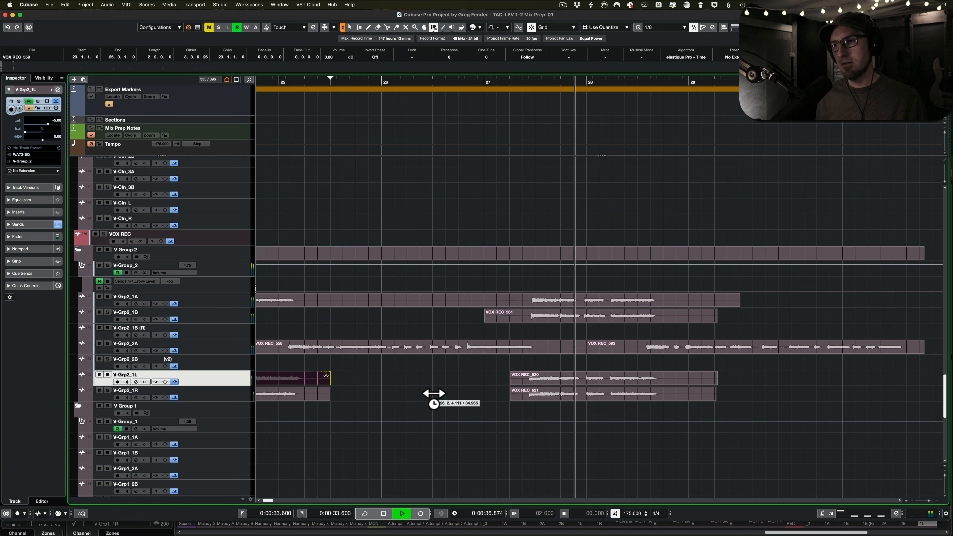
pyautogui.press('space')
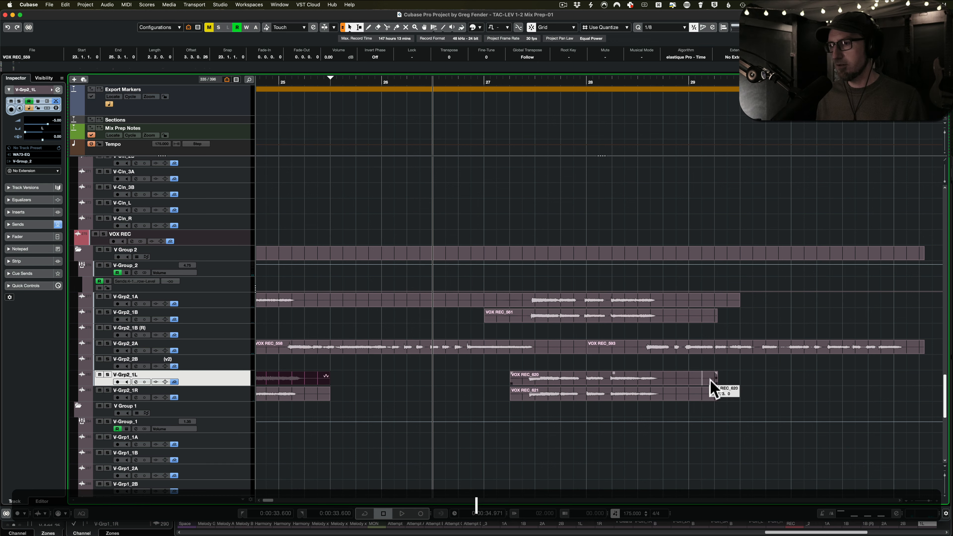
# Using range selections, delete the silent tails on V-Grp2_1L and V-Grp2_1R after 28.4.3 and after 25.2.3
pyautogui.press('2')
pyautogui.moveTo(772, 376); pyautogui.dragTo(694, 392)
pyautogui.keyDown('shift'); pyautogui.click(676, 399); pyautogui.keyUp('shift')
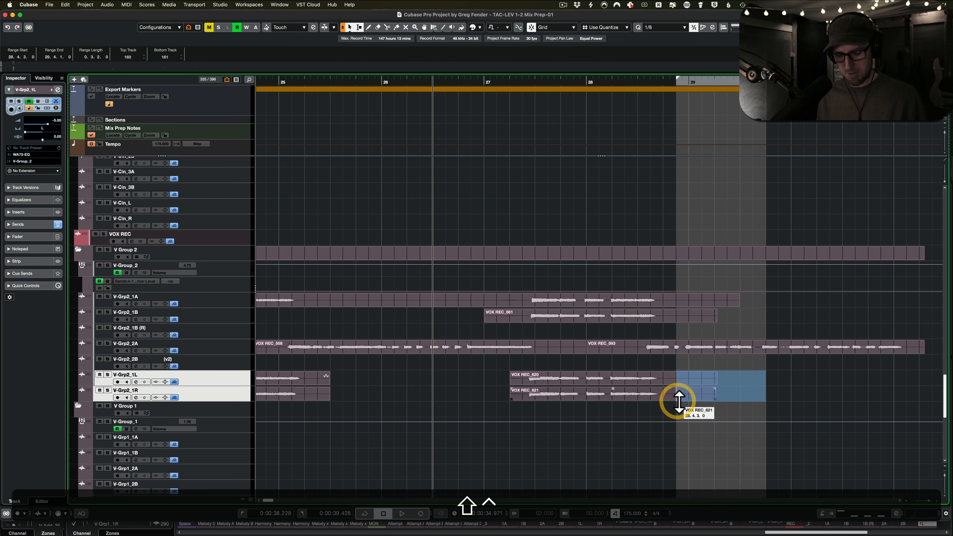
pyautogui.hotkey('ctrl', 'shift', 'd')
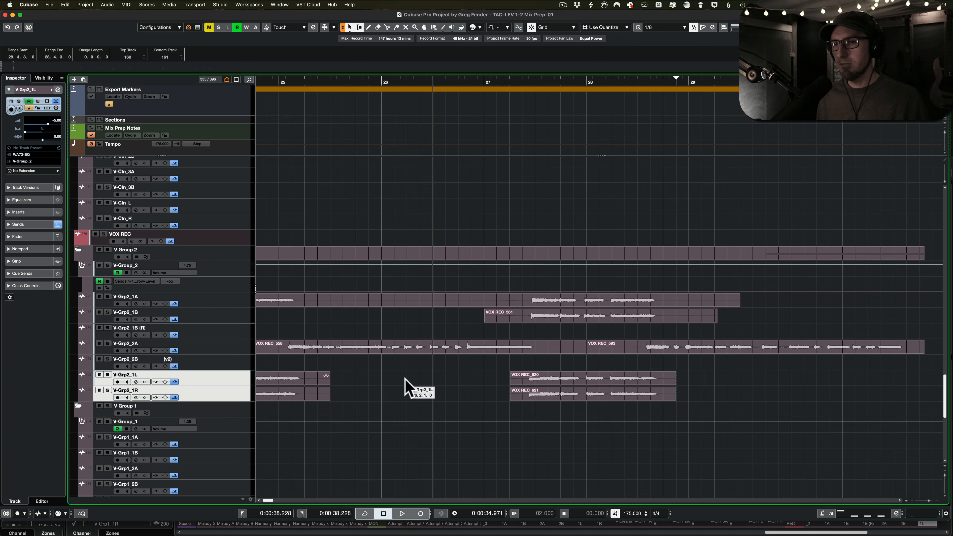
pyautogui.moveTo(406, 379); pyautogui.dragTo(320, 410)
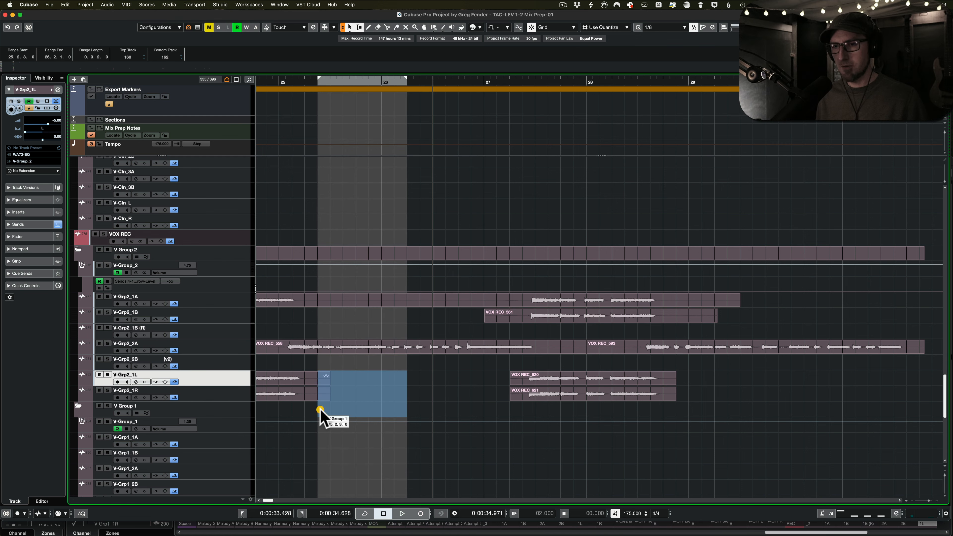
pyautogui.hotkey('ctrl', 'shift', 'd')
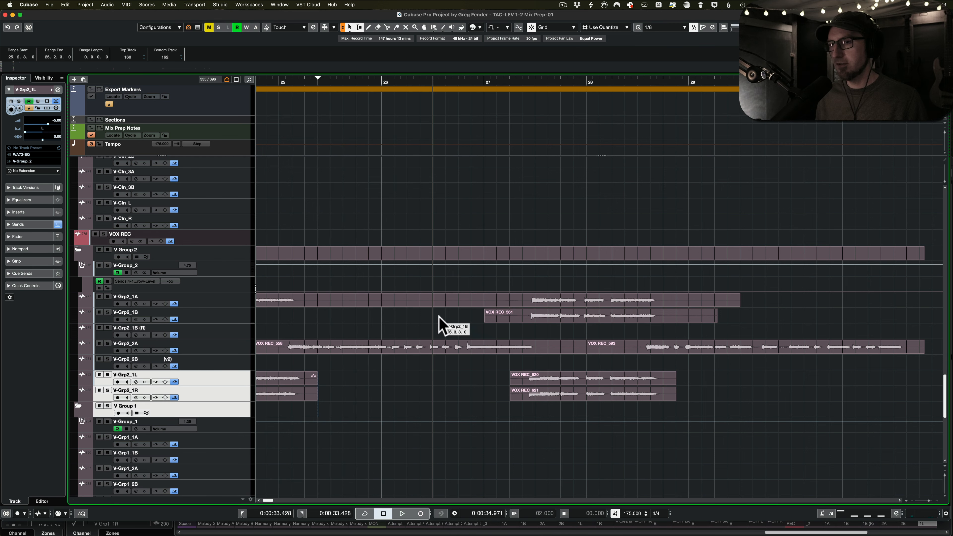
# Delete the silence on V-Grp2_1A and V-Grp2_1B from 25.2.3 to 27.2.1 and the tails after 28.4.3
pyautogui.moveTo(319, 300); pyautogui.dragTo(512, 315)
pyautogui.hotkey('ctrl', 'shift', 'd')
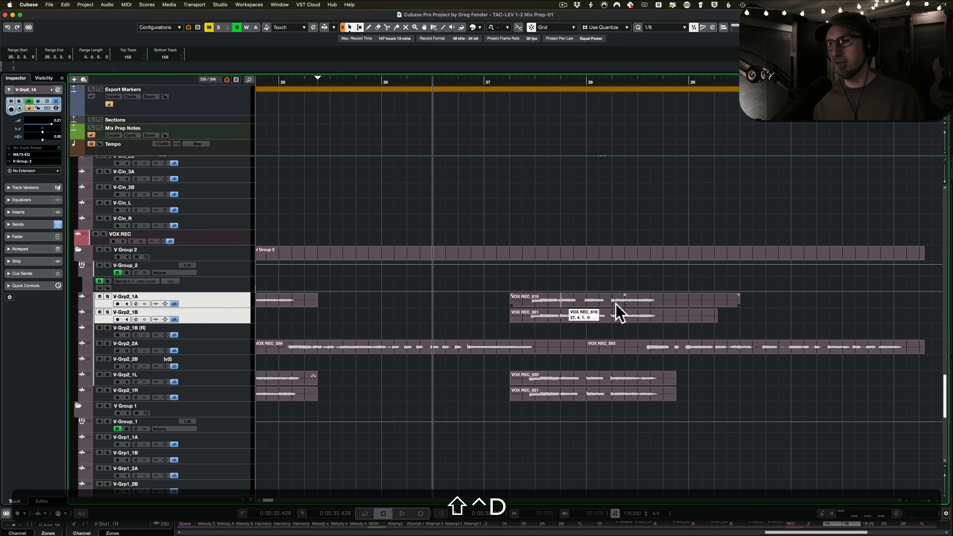
pyautogui.moveTo(762, 308); pyautogui.dragTo(677, 313)
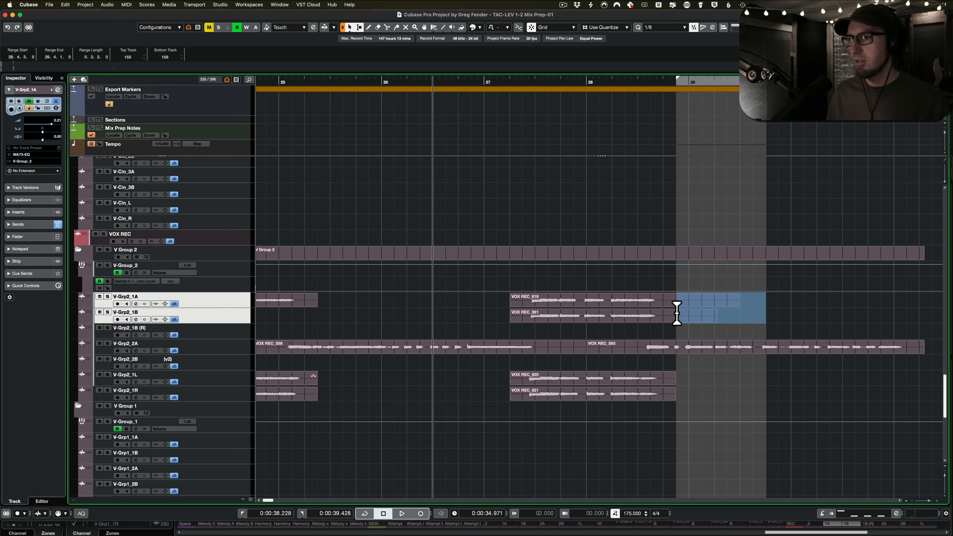
pyautogui.hotkey('ctrl', 'shift', 'd')
# Place the project cursor at 27.2.1 and examine how the starts of the trimmed V Group 2 takes line up
pyautogui.scroll(-3, 736, 375)
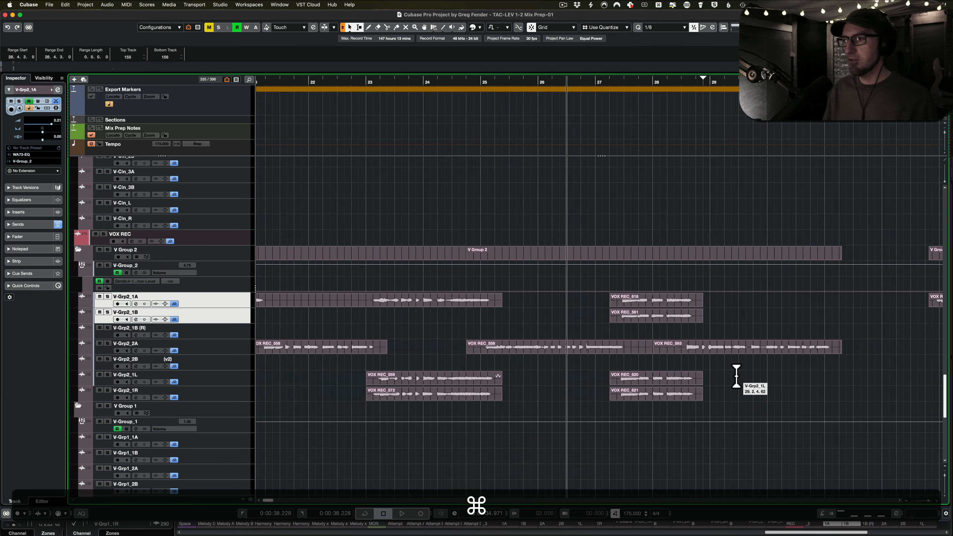
pyautogui.scroll(-3, 737, 376)
pyautogui.scroll(4, 667, 355)
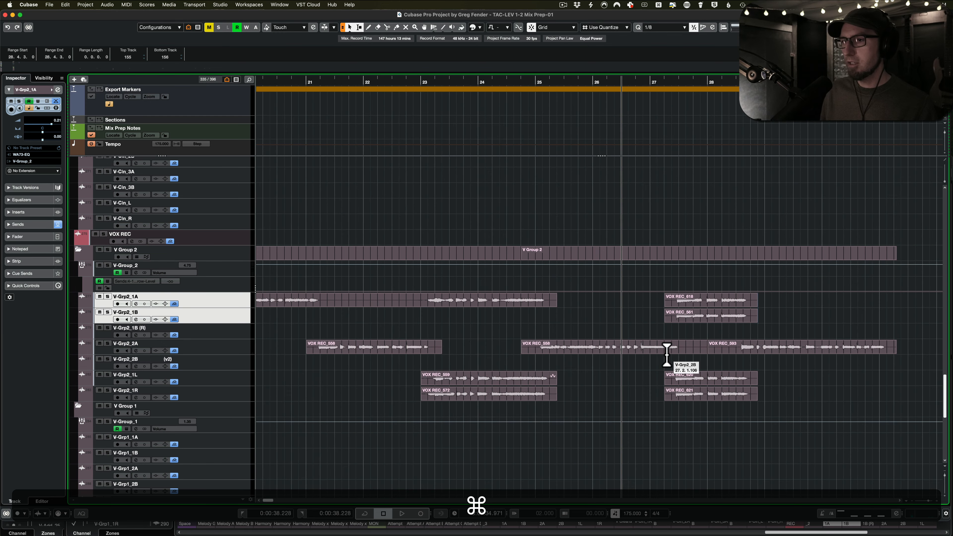
pyautogui.scroll(4, 685, 362)
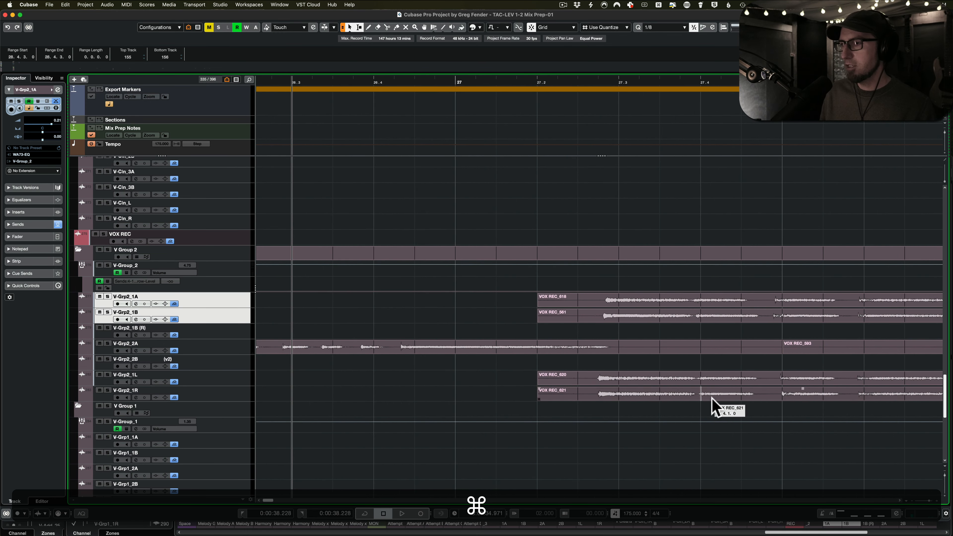
pyautogui.scroll(-4, 714, 400)
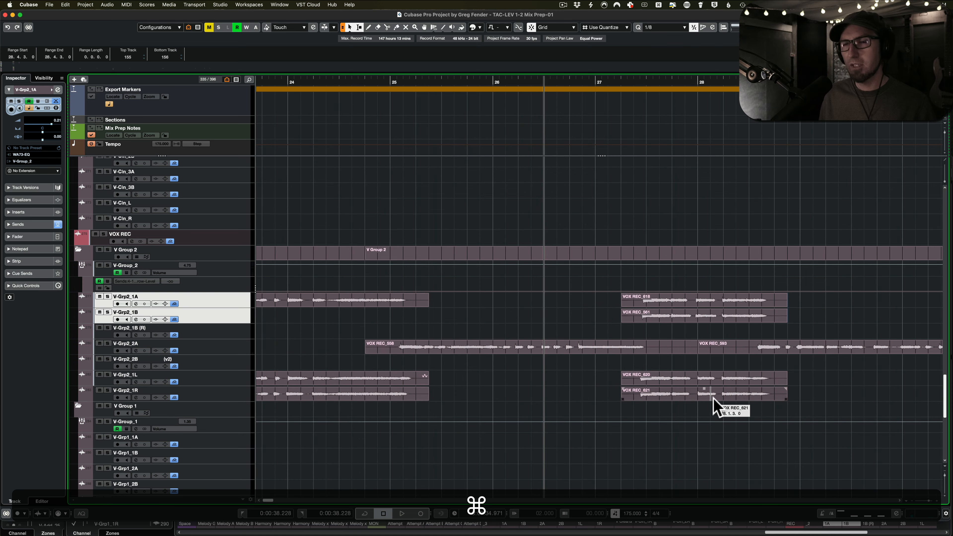
pyautogui.click(623, 416)
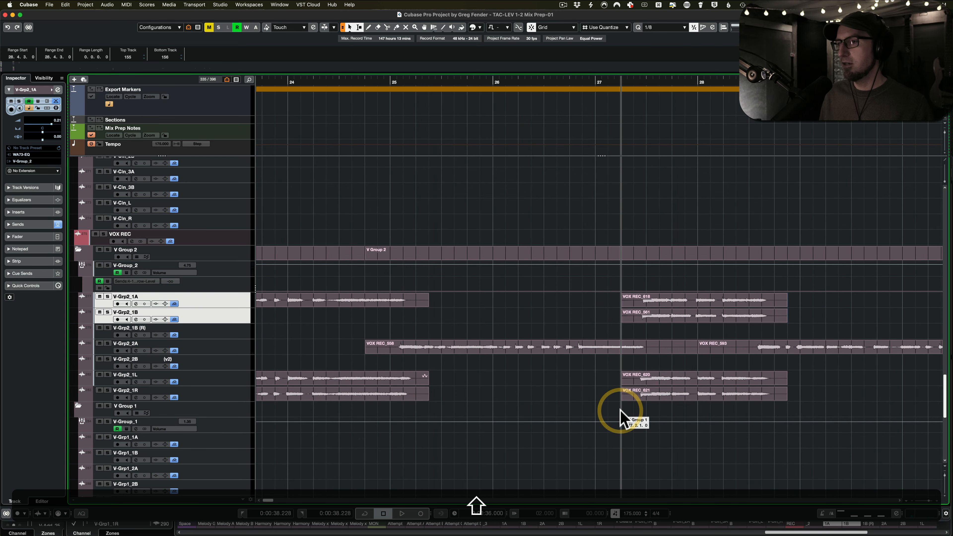
pyautogui.hscroll(3, 623, 418)
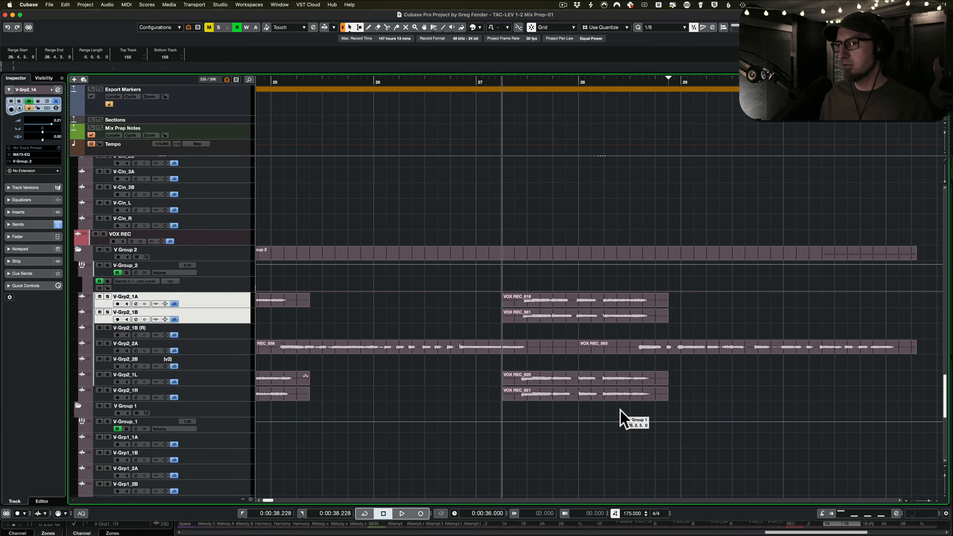
pyautogui.press('shift')
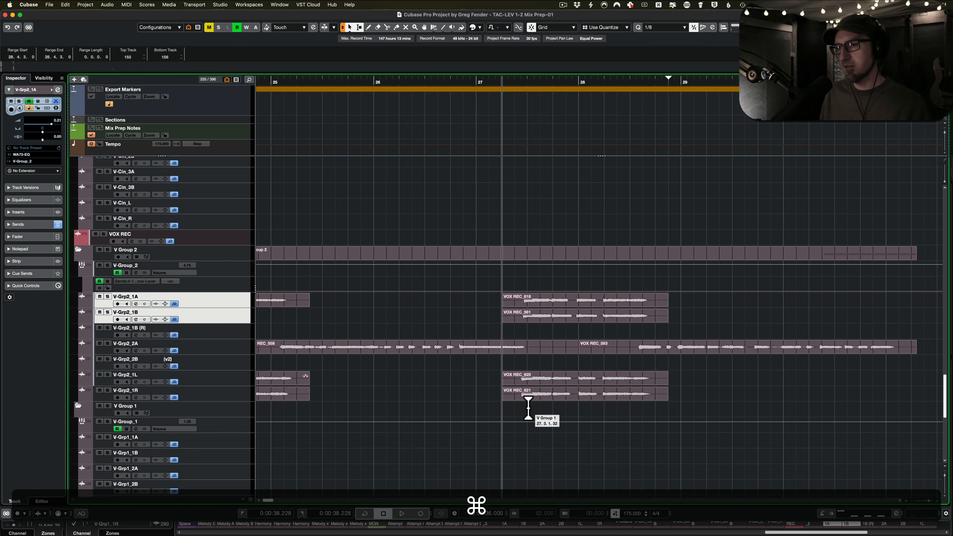
pyautogui.scroll(2, 529, 407)
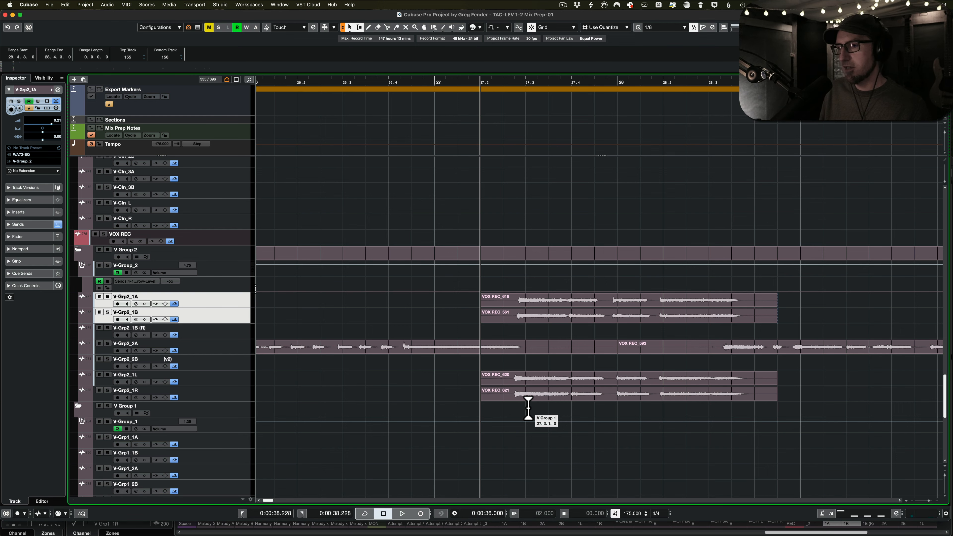
pyautogui.click(532, 383)
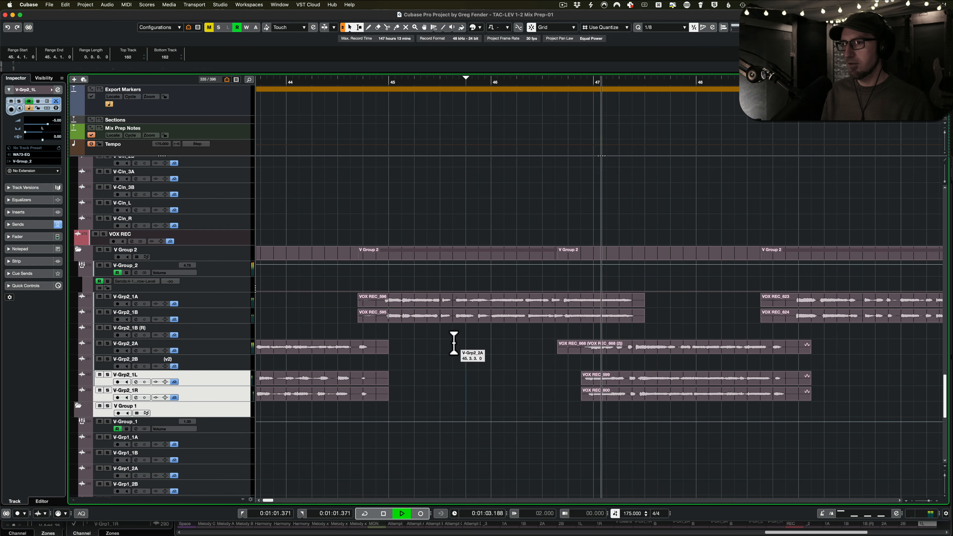
# Stop playback and delete the silent lead-in of VOX REC_668 on V-Grp2_2A, using a range from 46.3.1 to about 46.4.3 across V-Grp2_2A and V-Grp2_2B
pyautogui.moveTo(458, 348); pyautogui.dragTo(573, 358)
pyautogui.press('space')
pyautogui.moveTo(492, 342); pyautogui.dragTo(531, 363)
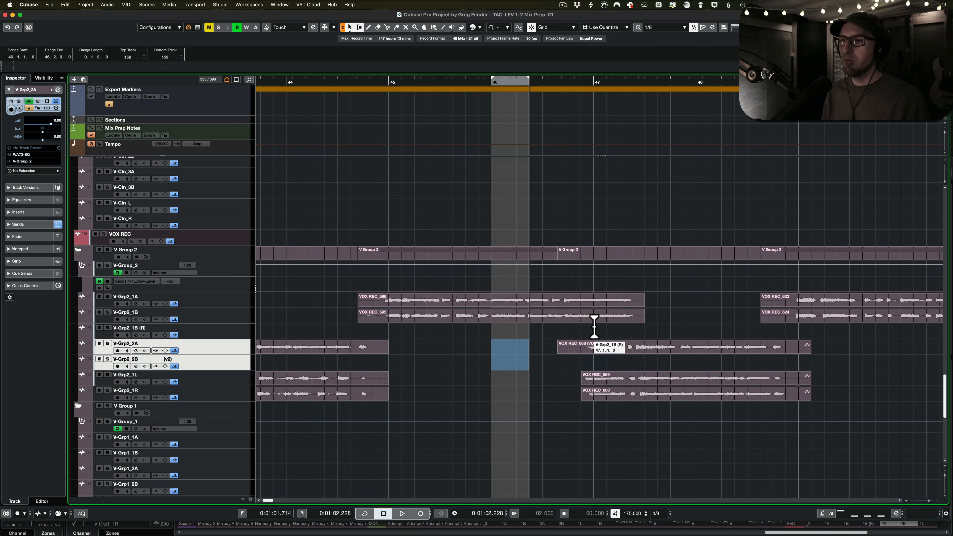
pyautogui.moveTo(543, 343); pyautogui.dragTo(579, 357)
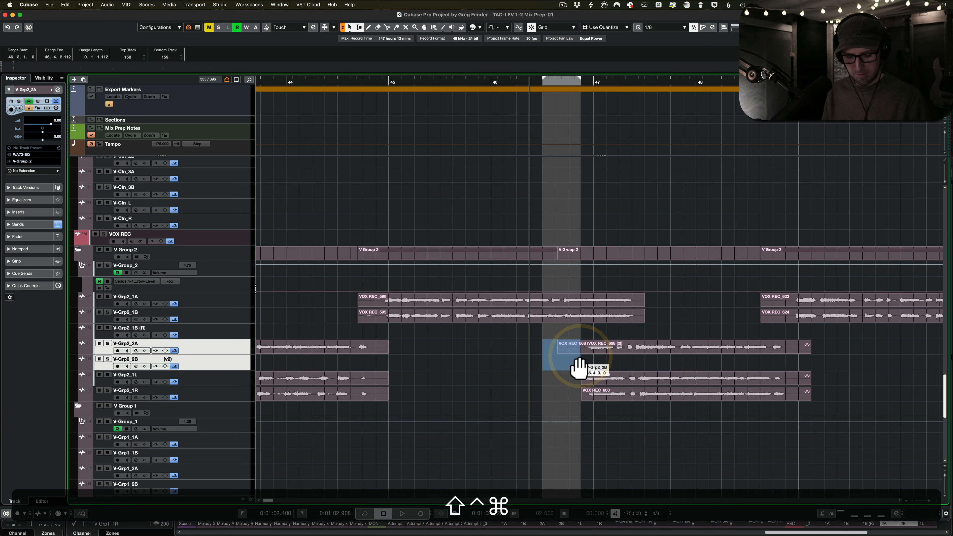
pyautogui.hotkey('shift', 'ctrl', 'd')
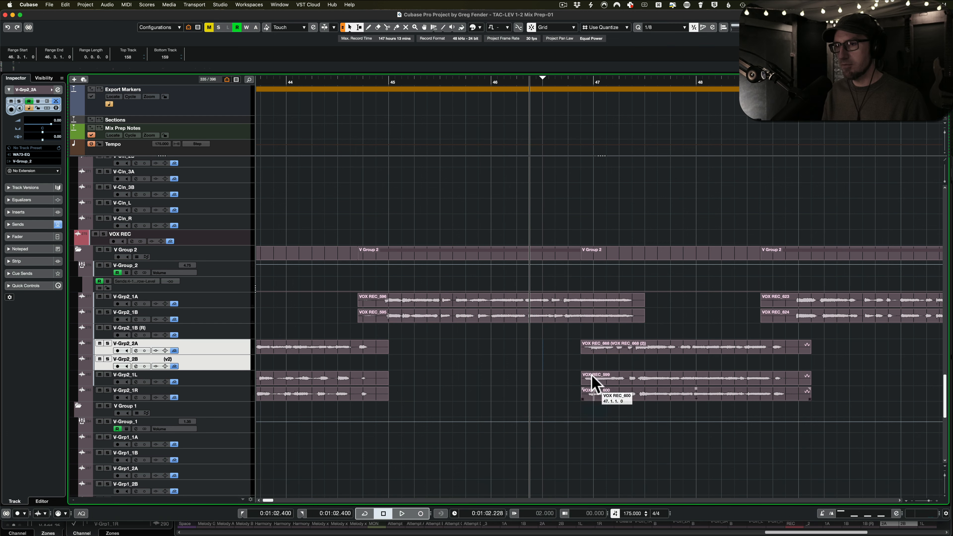
# Play the trimmed V Group 2 takes from about 44.3.3 through the V-Grp2_2A, V-Grp2_1L and V-Grp2_1R clips at bar 47
pyautogui.click(355, 416)
pyautogui.press('space')
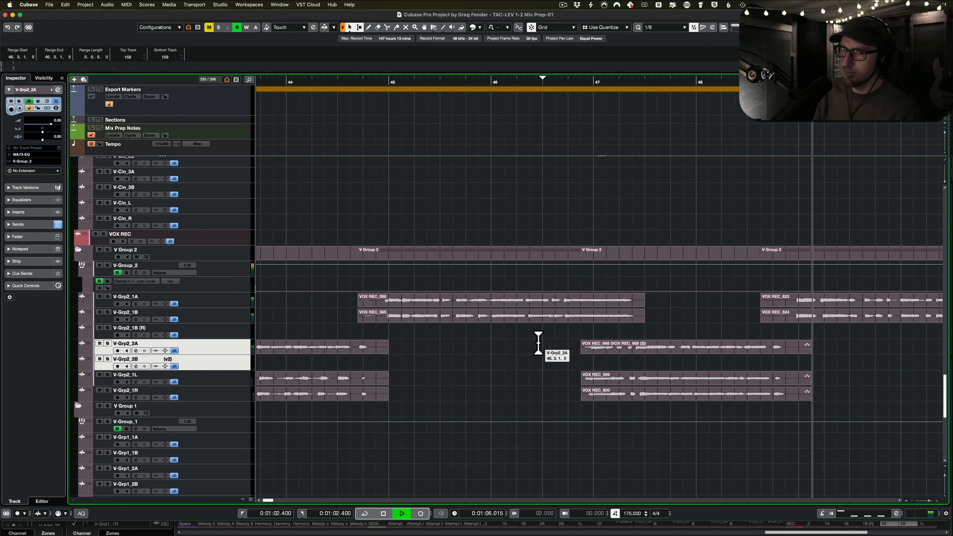
pyautogui.press('space')
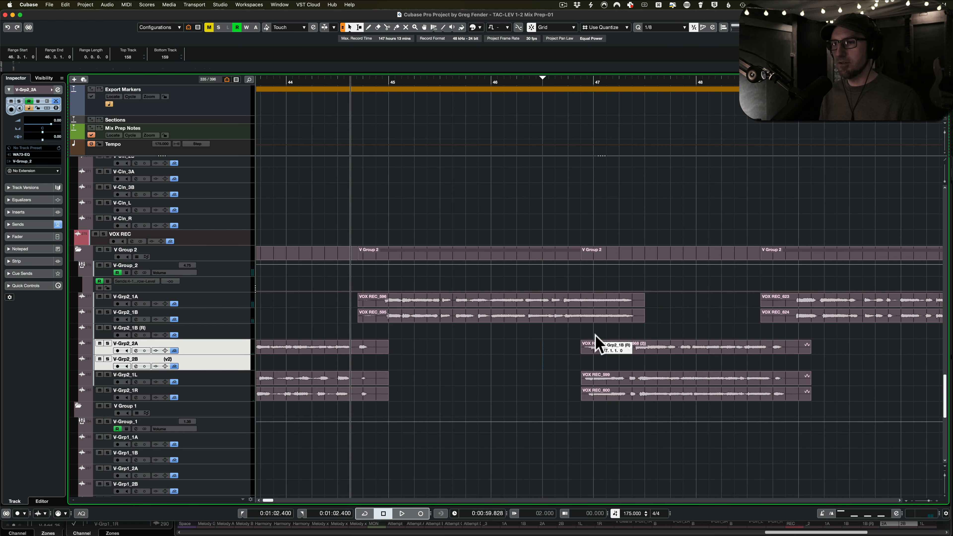
# Place the project cursor at about 46.3.3 and play where VOX REC_668, 599 and 600 overlap the V-Grp2_1A and V-Grp2_1B takes
pyautogui.hscroll(3, 595, 339)
pyautogui.scroll(2, 475, 359)
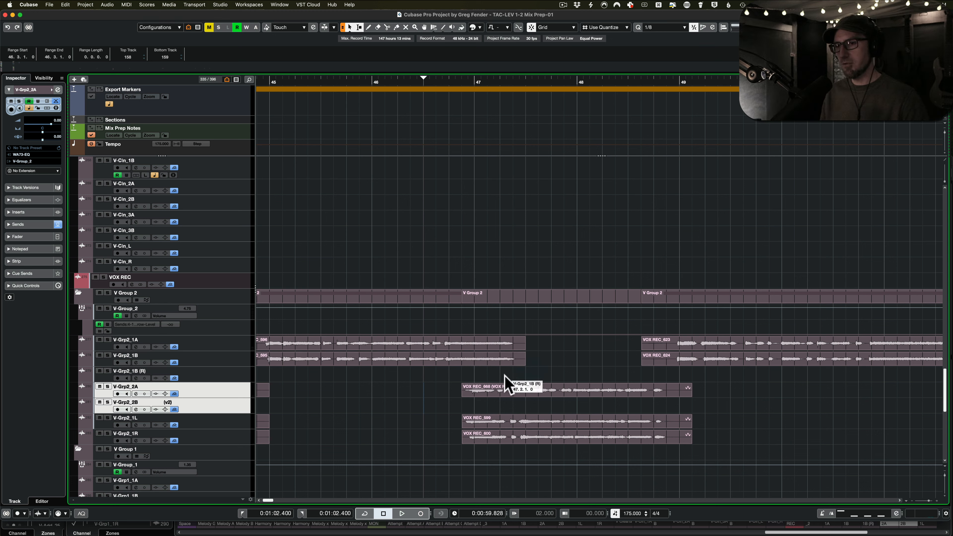
pyautogui.click(450, 376)
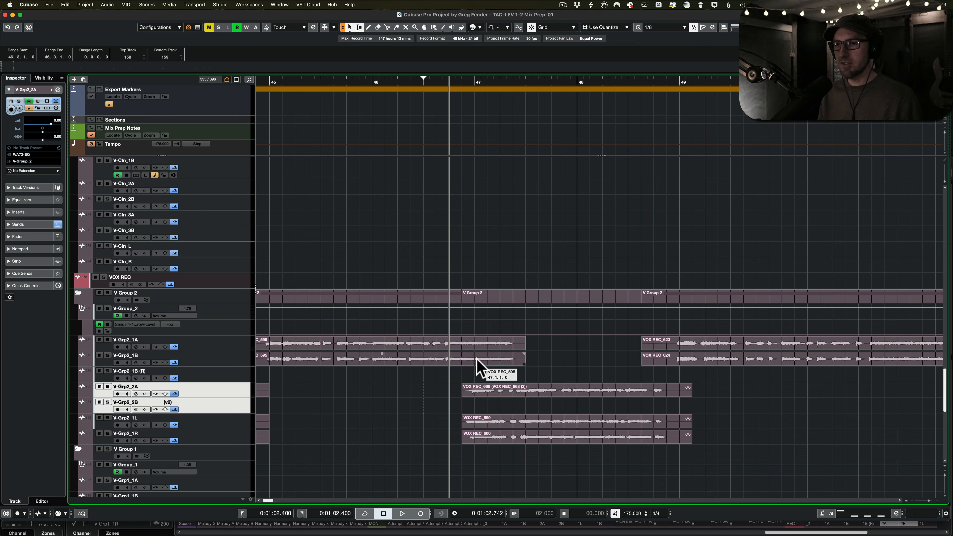
pyautogui.keyDown('shift'); pyautogui.click(438, 378); pyautogui.keyUp('shift')
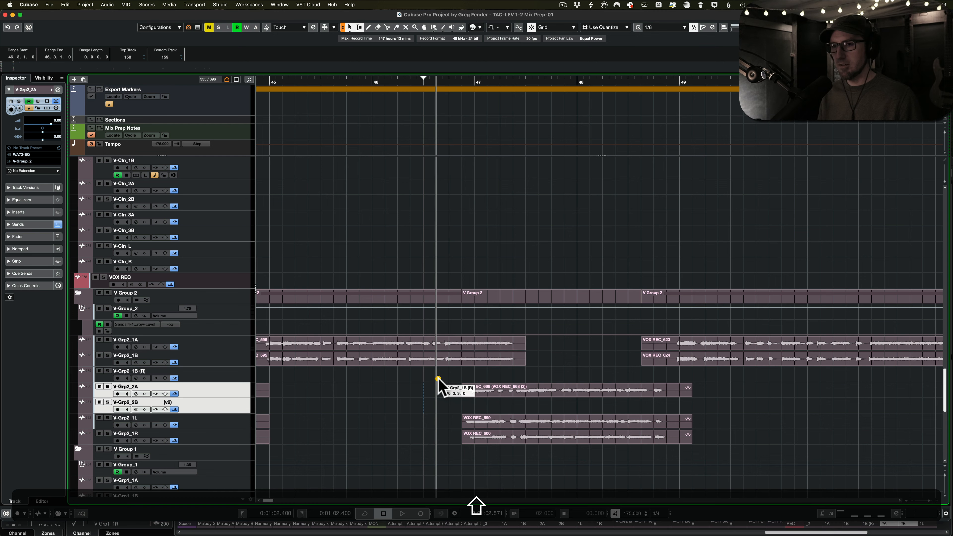
pyautogui.press('space')
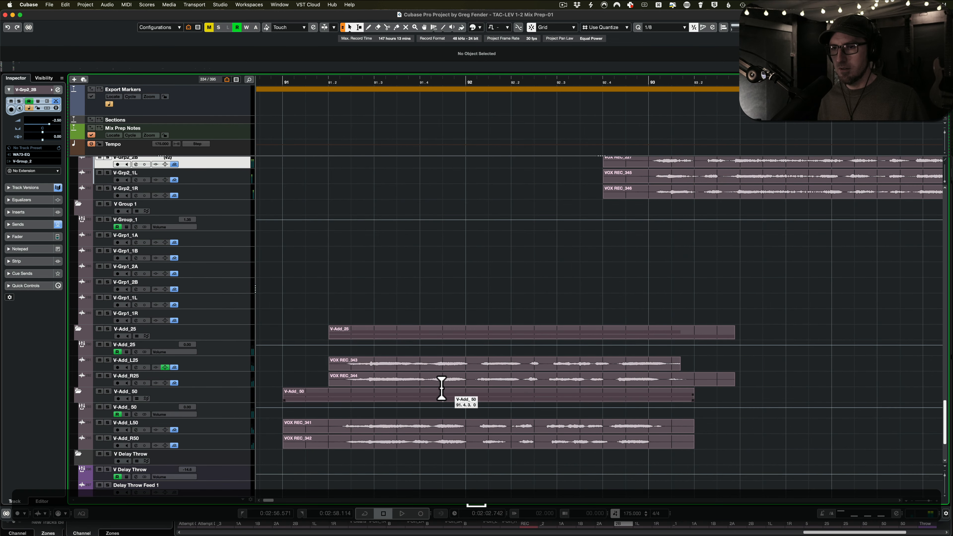
# Try free-warping VOX REC_344 on V-Add_R25, adding four warp markers between about 92.1.2 and 93.1 to tighten its syllables
pyautogui.click(534, 380)
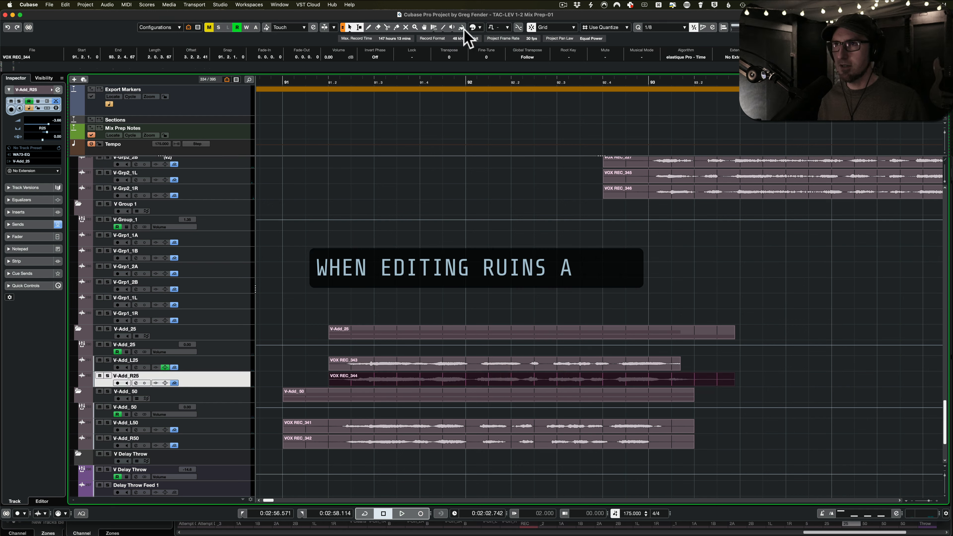
pyautogui.click(436, 28)
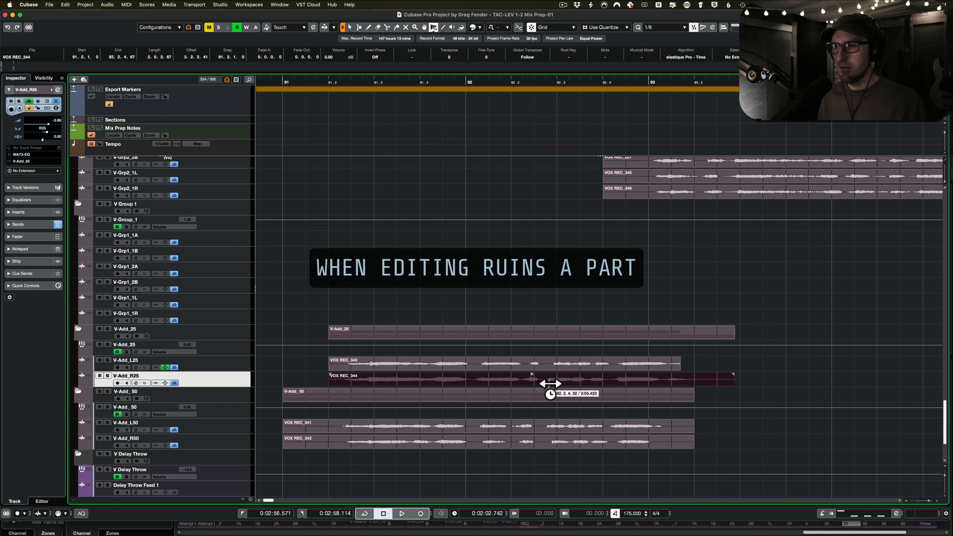
pyautogui.click(670, 380)
pyautogui.click(617, 381)
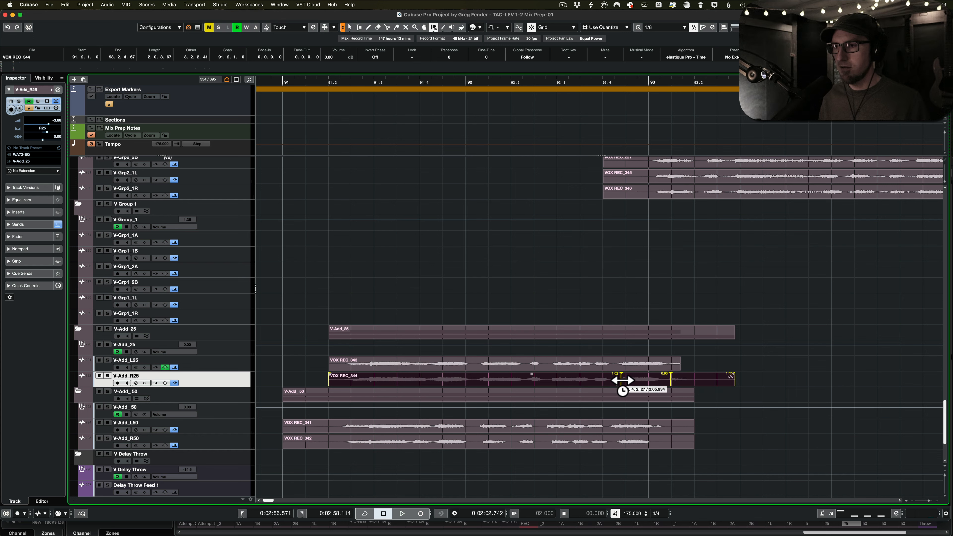
pyautogui.click(554, 380)
pyautogui.click(481, 381)
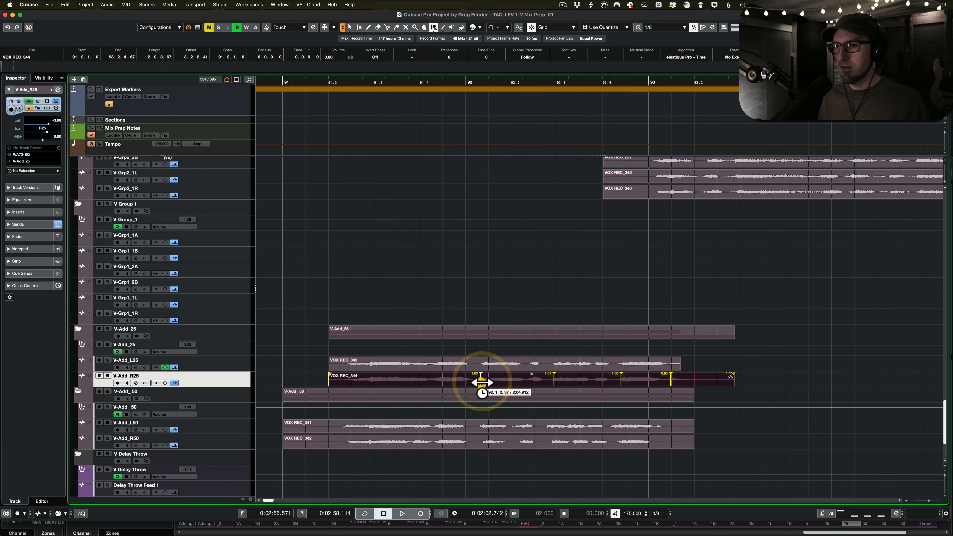
# Try free-warping VOX REC_341 on V-Add_L50 and VOX REC_342 on V-Add_R50, starting with a warp marker near 91.2.2 on each
pyautogui.click(340, 428)
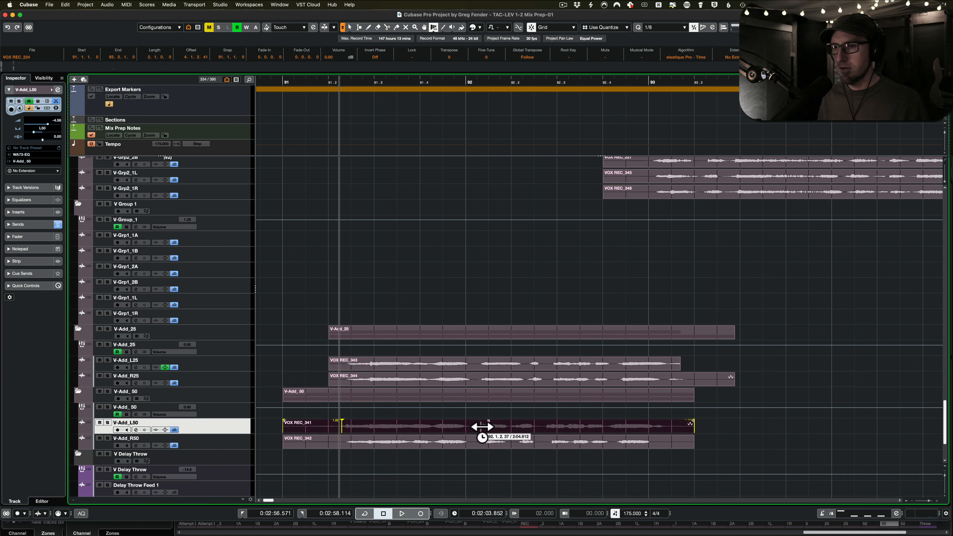
pyautogui.click(553, 427)
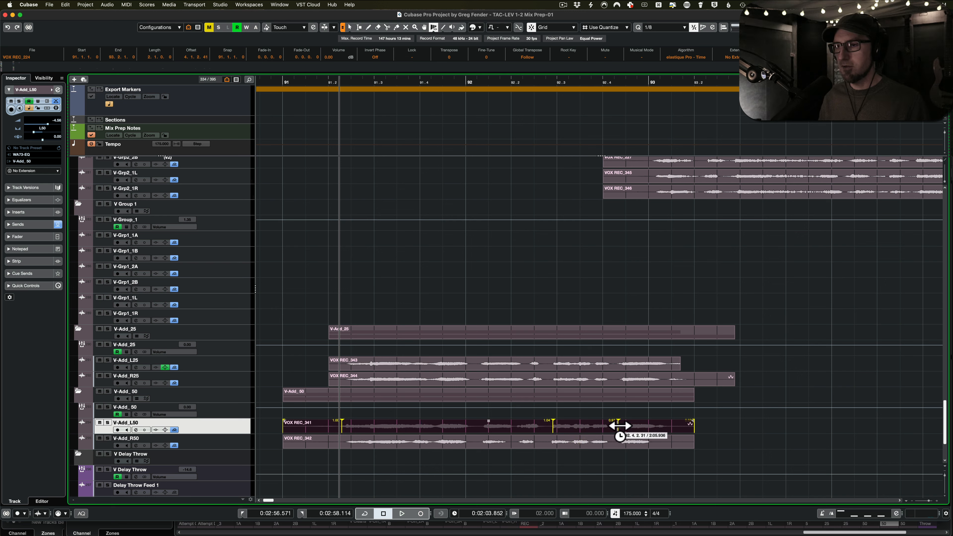
pyautogui.click(620, 427)
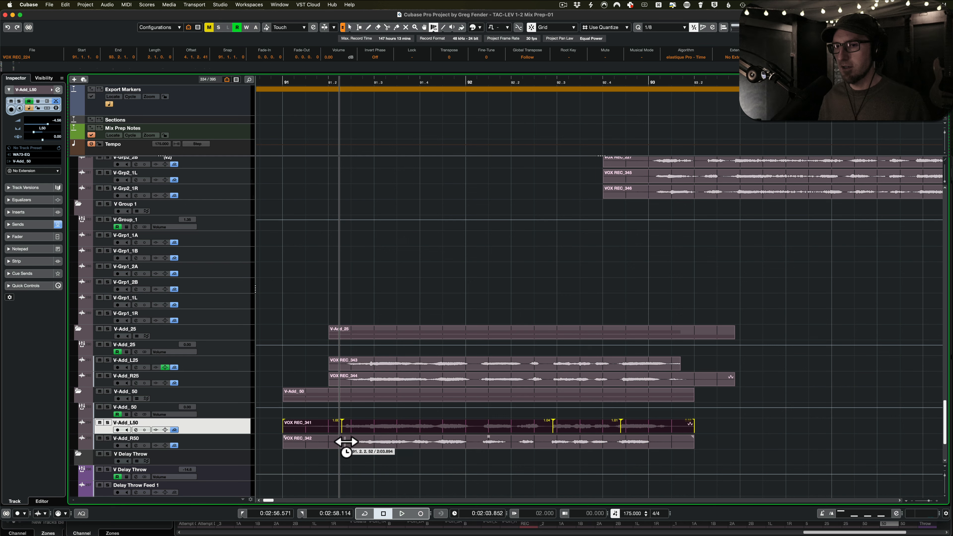
pyautogui.click(342, 442)
pyautogui.click(341, 443)
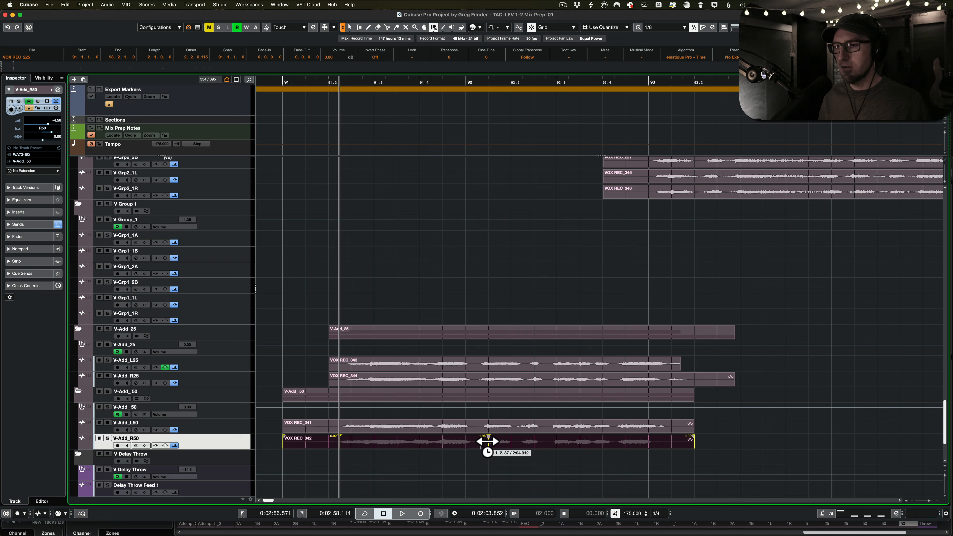
# Play the warped V-Add_25 and V-Add_50 vocals from about 90.4.3 to judge the tightened timing
pyautogui.keyDown('shift'); pyautogui.click(269, 418); pyautogui.keyUp('shift')
pyautogui.press('space')
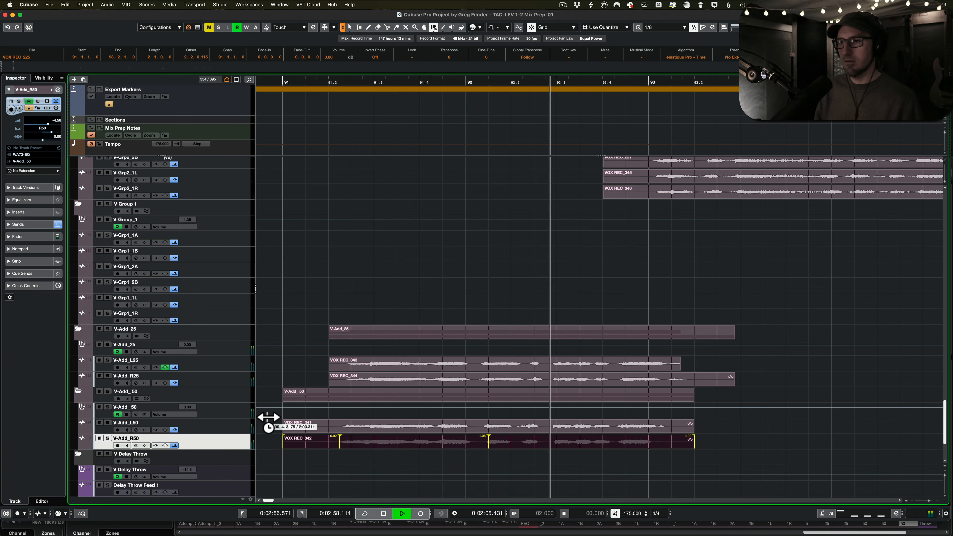
pyautogui.press('space')
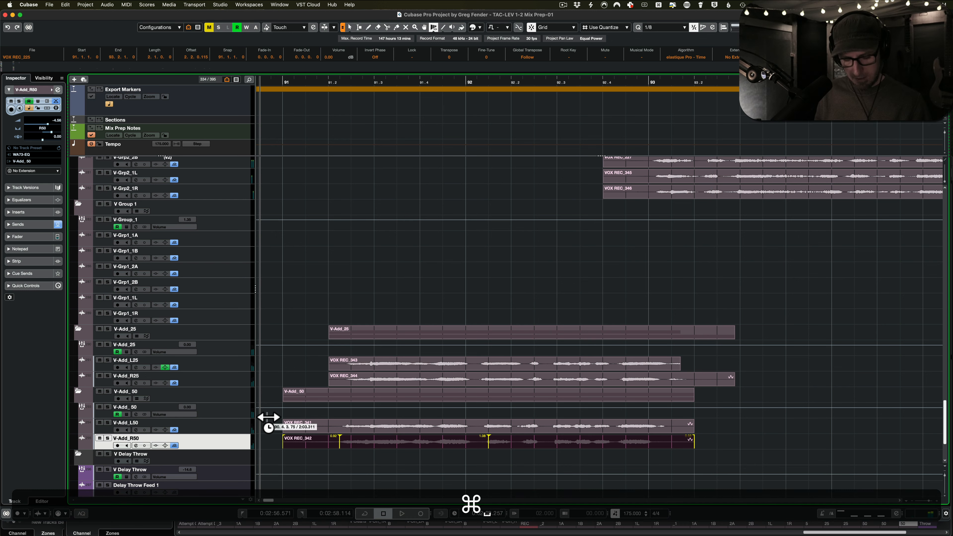
# Undo the warp edits on VOX REC_341, VOX REC_342 and VOX REC_344, and play the original V-Add takes for comparison
pyautogui.hotkey('ctrl', 'z')
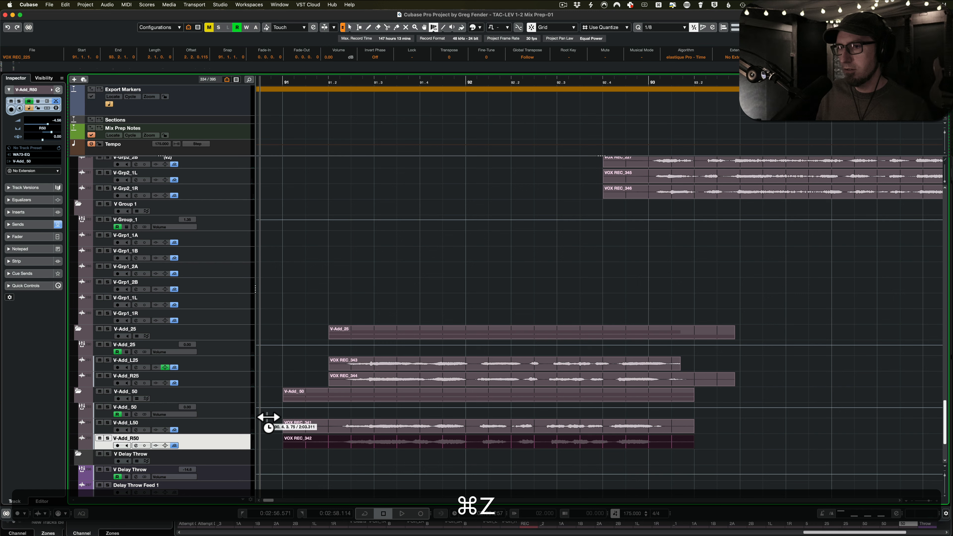
pyautogui.press('super+z')
pyautogui.press('super+s')
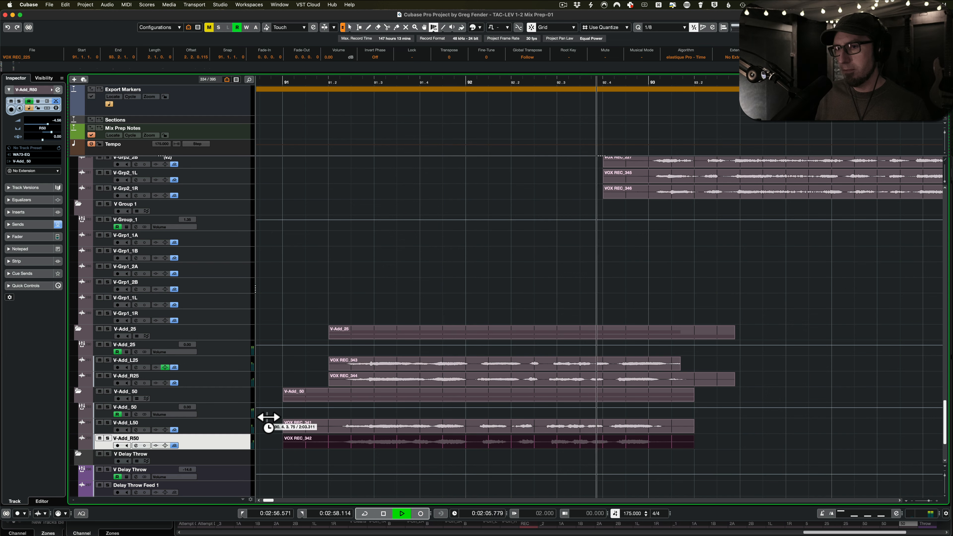
pyautogui.press('space')
pyautogui.press('2')
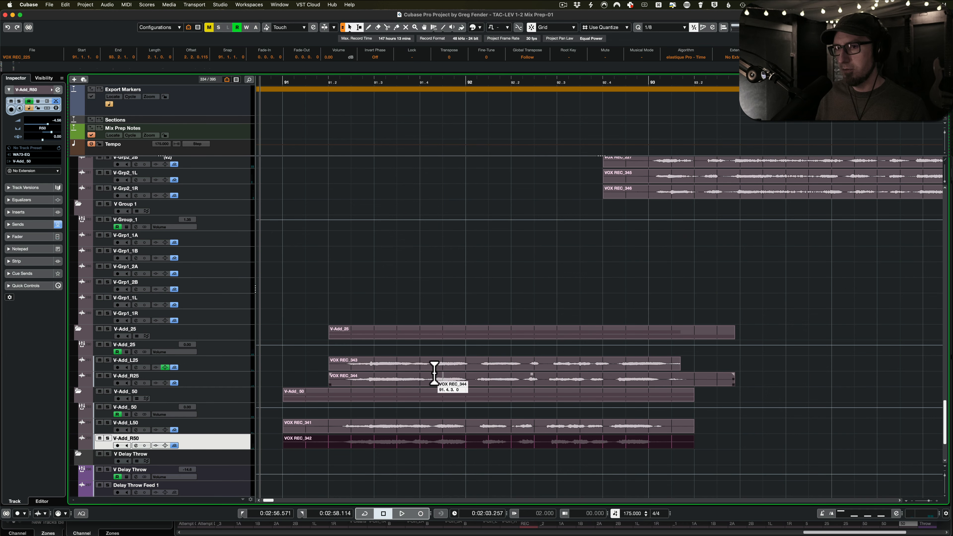
# Stop playback and examine how the layered V Group 2 takes are arranged from bar 92 to bar 101
pyautogui.keyDown('super'); pyautogui.scroll(-6, 438, 372); pyautogui.keyUp('super')
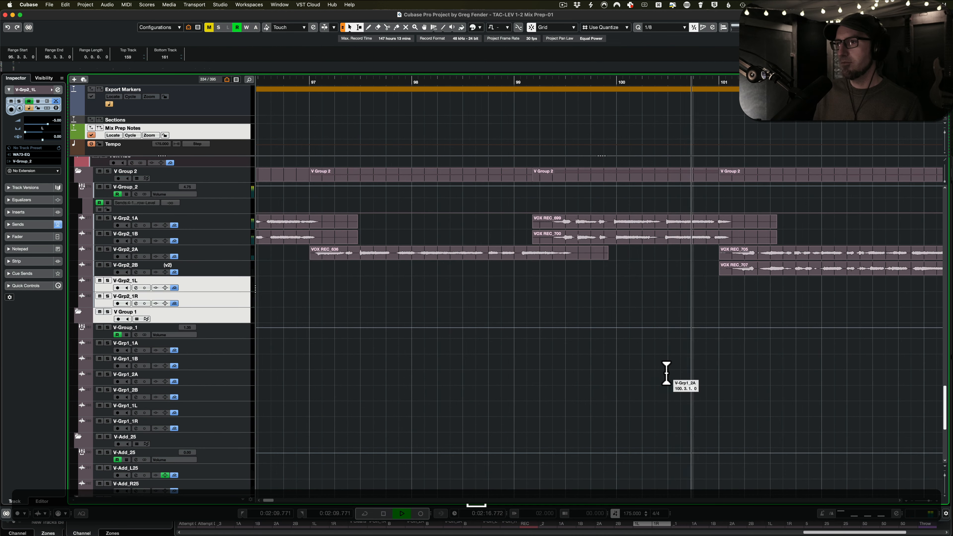
pyautogui.hotkey('shift', 'space')
pyautogui.keyDown('shift'); pyautogui.scroll(5, 591, 365); pyautogui.keyUp('shift')
pyautogui.keyDown('super'); pyautogui.scroll(-4, 590, 366); pyautogui.keyUp('super')
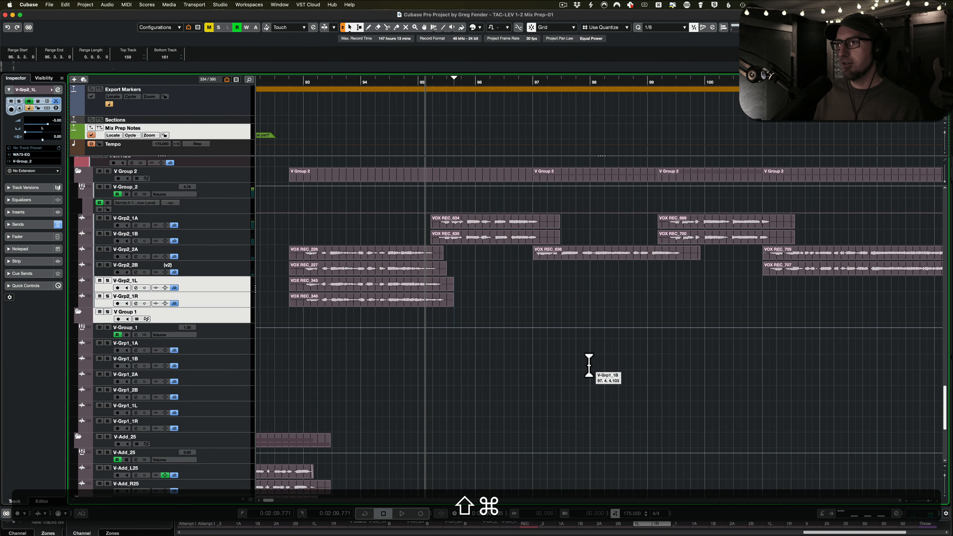
pyautogui.scroll(3, 567, 351)
pyautogui.keyDown('shift'); pyautogui.hscroll(-2, 550, 355); pyautogui.keyUp('shift')
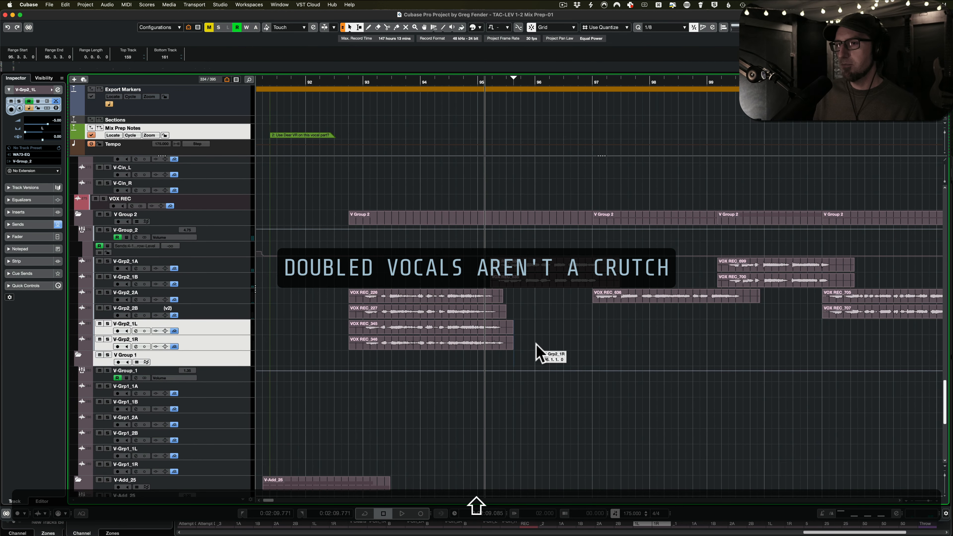
# Play the V Group 2 vocals from about 95.2.3 to hear the doubled V-Grp2_1A and V-Grp2_1B takes against the single V-Grp2_2A take
pyautogui.keyDown('shift'); pyautogui.hscroll(4, 550, 356); pyautogui.keyUp('shift')
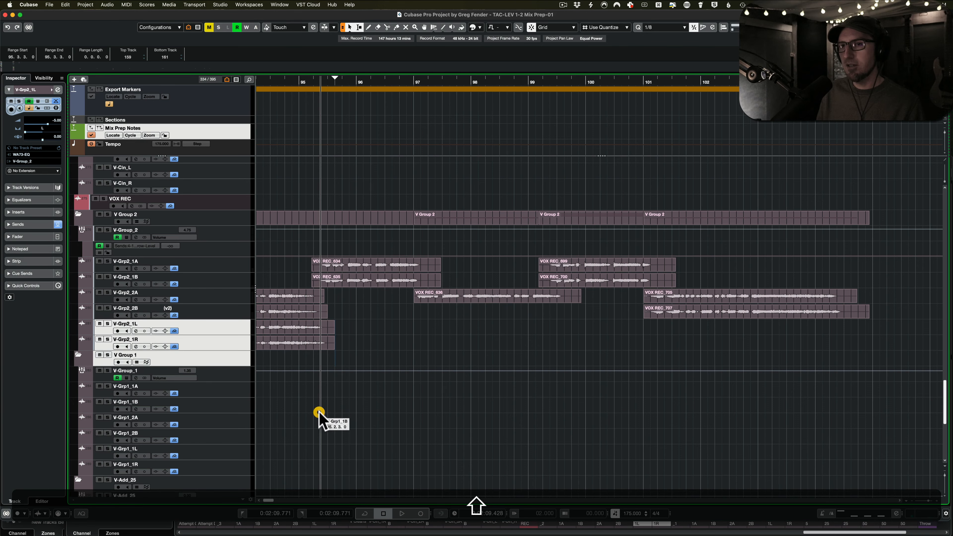
pyautogui.scroll(3, 312, 417)
pyautogui.scroll(-3, 312, 417)
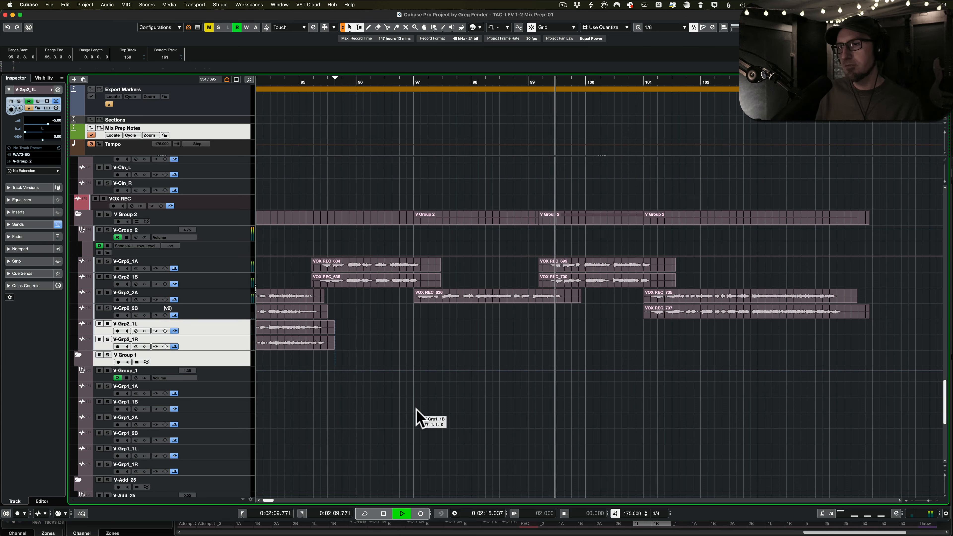
pyautogui.press('space')
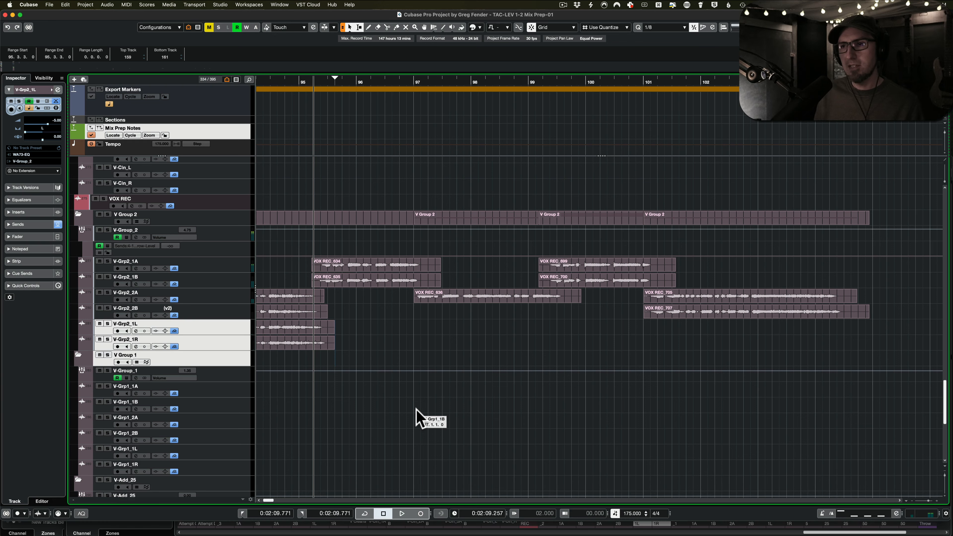
# Compare the V-Grp2_1A, V-Grp2_1B and V-Grp2_2A tracks by selecting them in turn, and play the section again with V-Grp2_2A selected
pyautogui.click(228, 298)
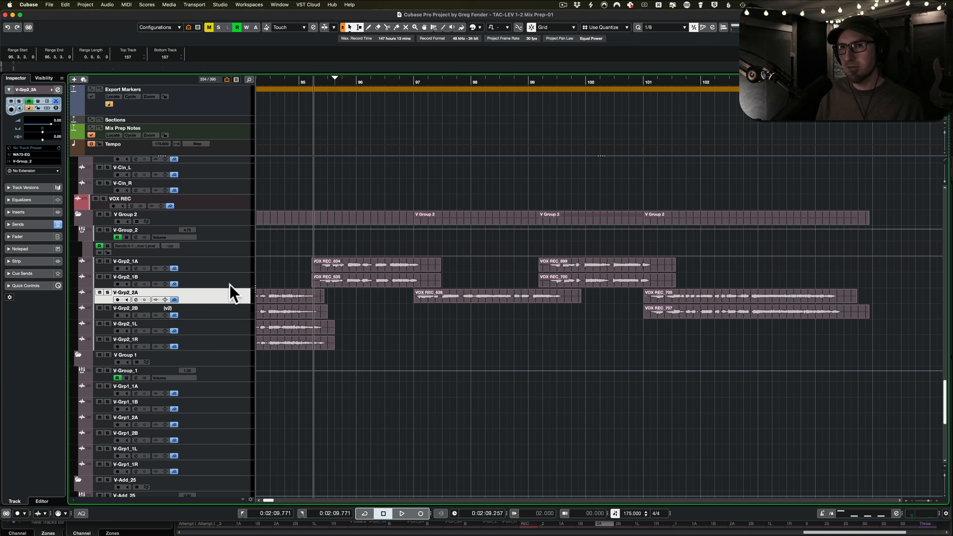
pyautogui.click(221, 281)
pyautogui.click(240, 265)
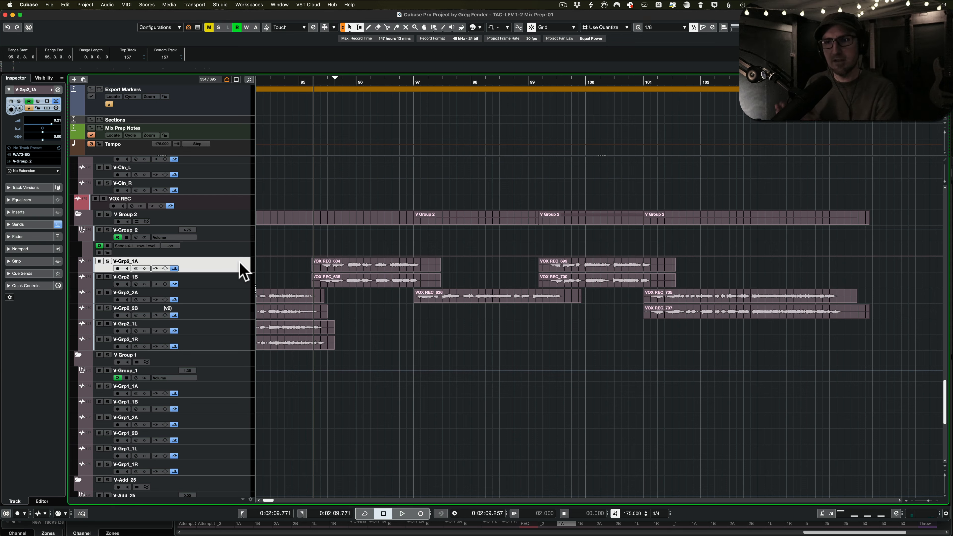
pyautogui.click(233, 292)
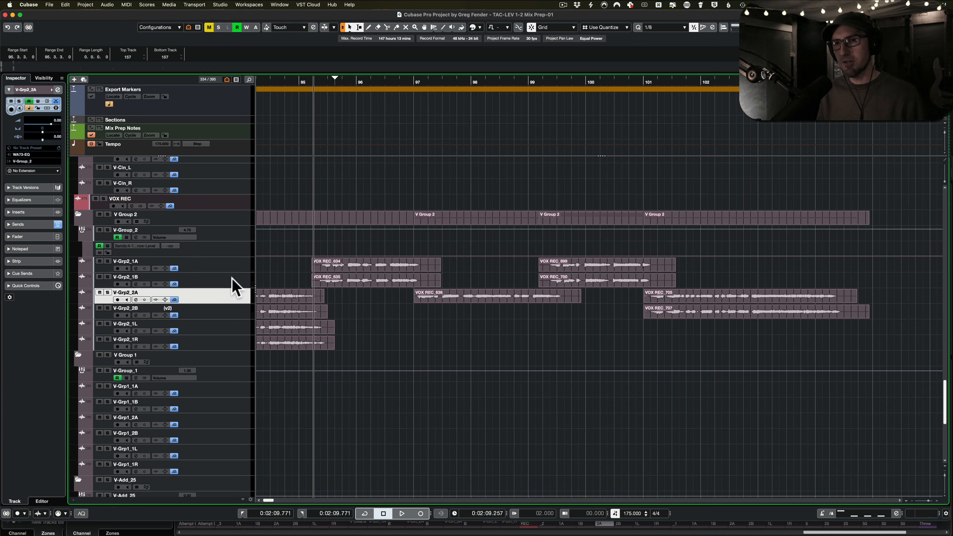
pyautogui.press('space')
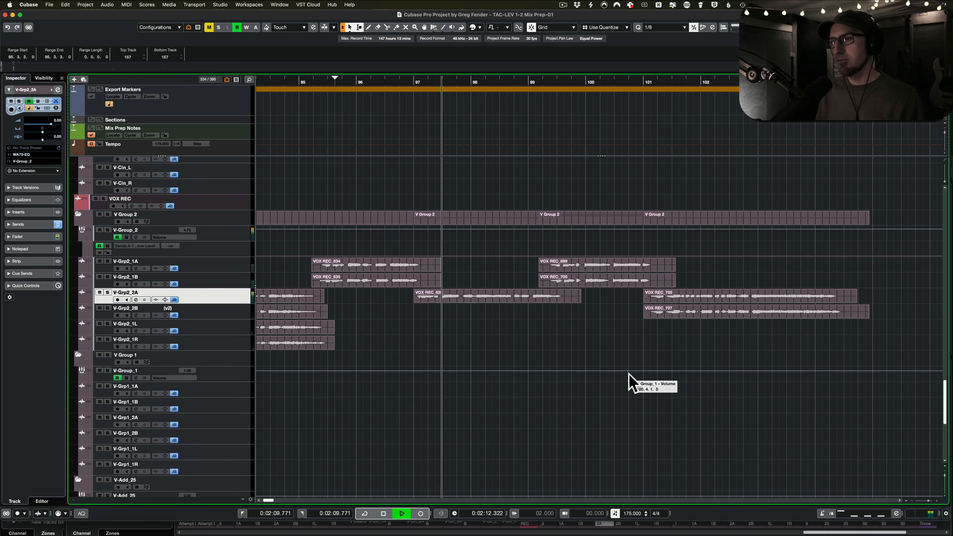
pyautogui.press('space')
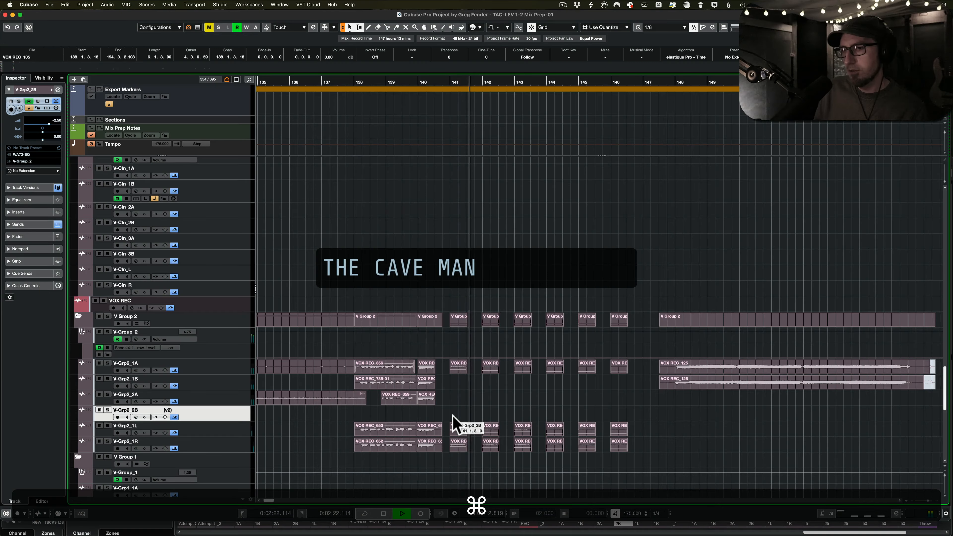
# Stop playback and examine how the vocal clips of the delay throw section are layered across the V Group 2 tracks, bars 138 to 147
pyautogui.press('space')
pyautogui.keyDown('super'); pyautogui.scroll(4, 453, 423); pyautogui.keyUp('super')
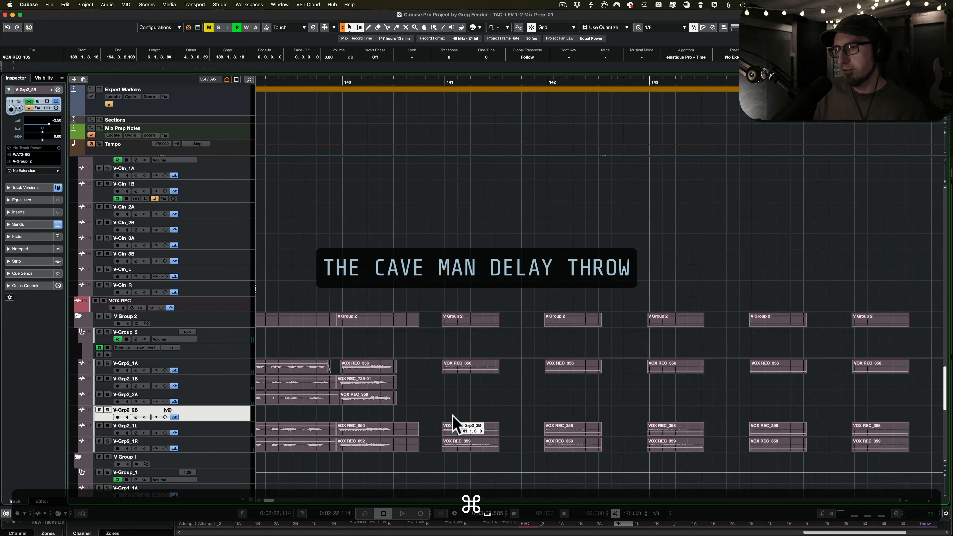
pyautogui.scroll(4, 452, 417)
pyautogui.scroll(-6, 453, 417)
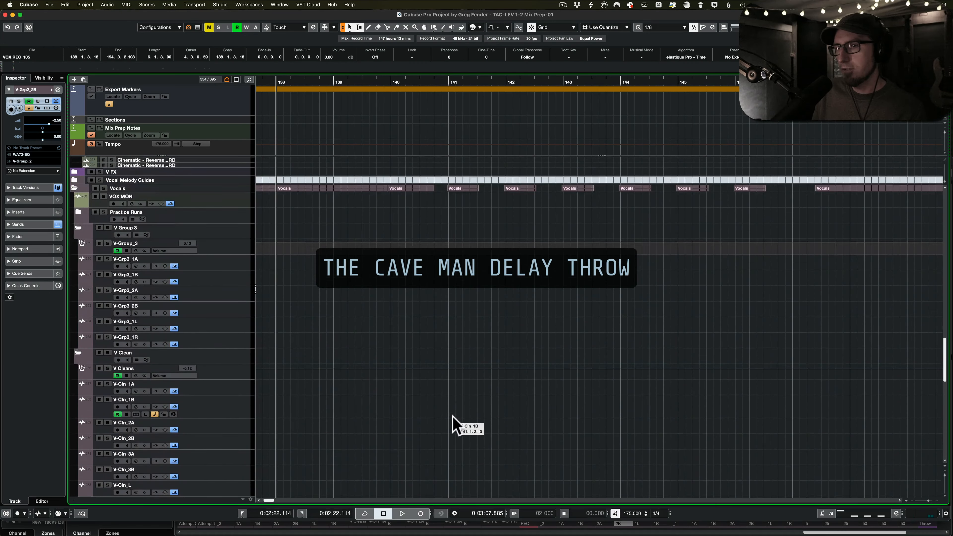
pyautogui.scroll(-6, 453, 416)
pyautogui.scroll(9, 453, 417)
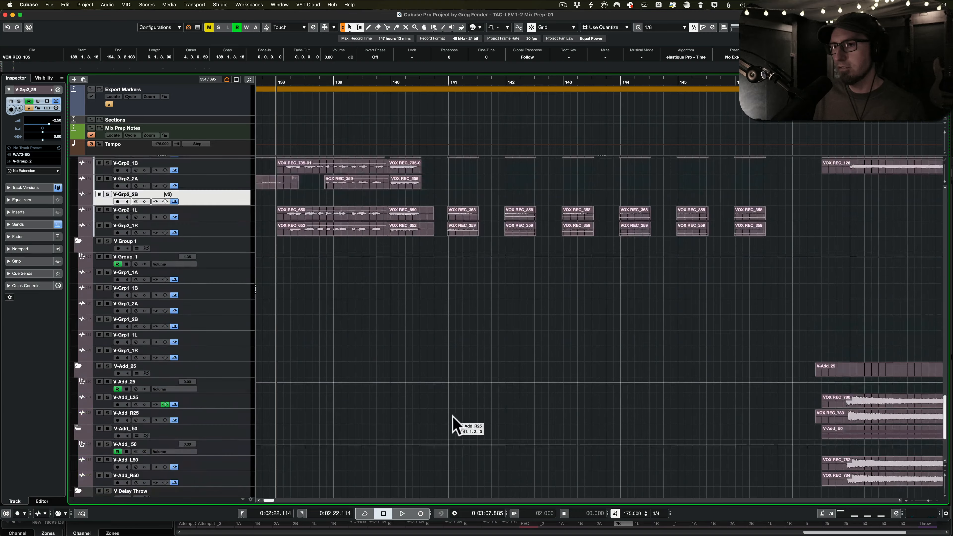
pyautogui.scroll(-1, 453, 417)
pyautogui.keyDown('super'); pyautogui.scroll(3, 452, 417); pyautogui.keyUp('super')
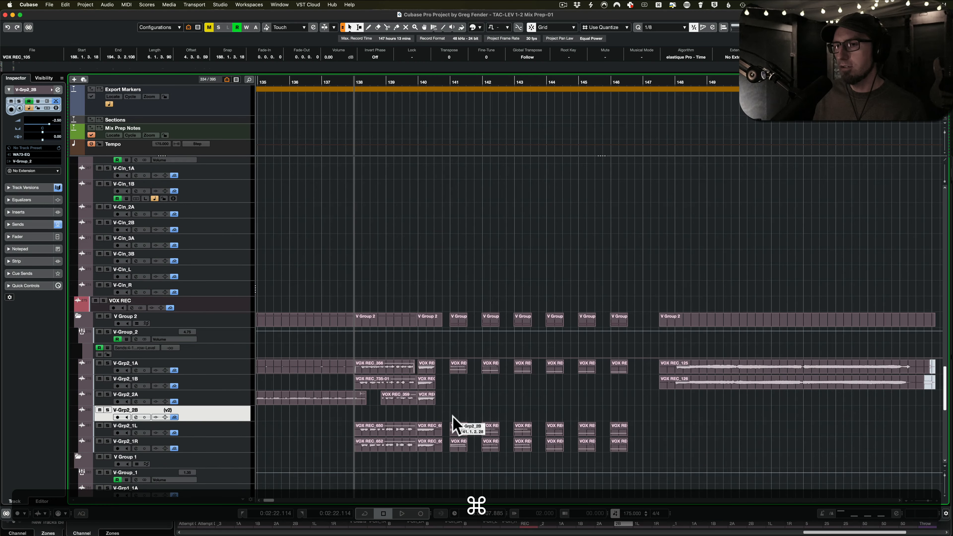
pyautogui.keyDown('super'); pyautogui.scroll(3, 452, 417); pyautogui.keyUp('super')
pyautogui.keyDown('super'); pyautogui.scroll(-6, 453, 417); pyautogui.keyUp('super')
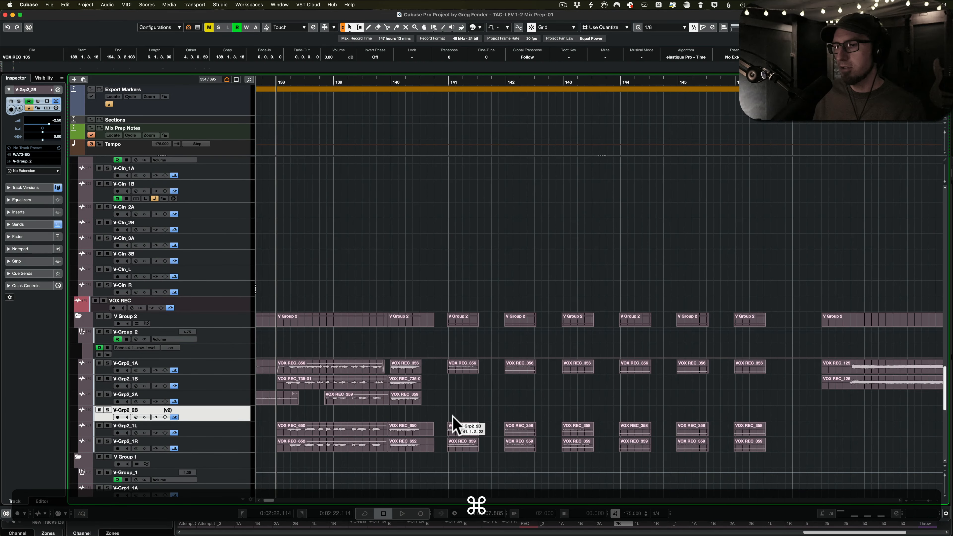
pyautogui.keyDown('super'); pyautogui.scroll(-3, 451, 432); pyautogui.keyUp('super')
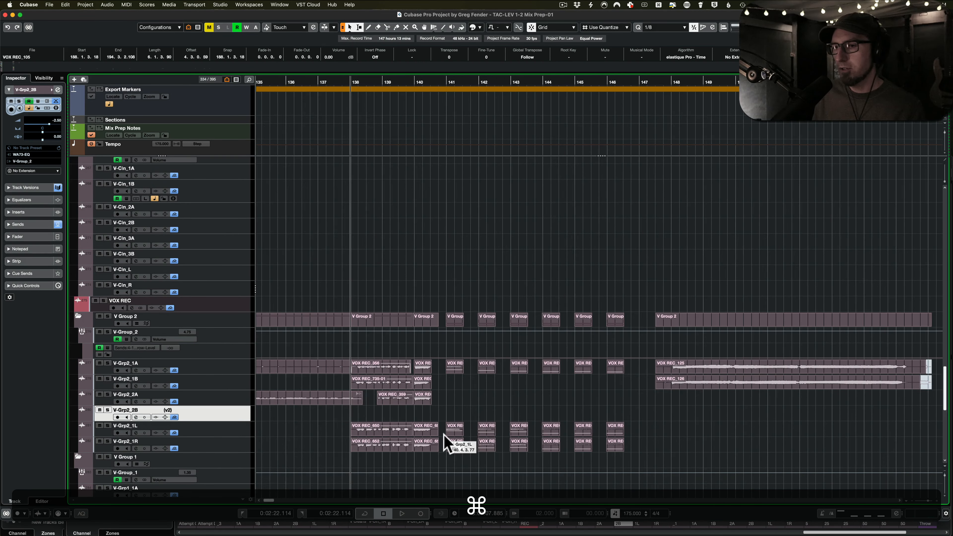
# Show the sends of the V-Group_2 channel and play the delay throw section from midway through bar 139
pyautogui.click(395, 464)
pyautogui.keyDown('shift'); pyautogui.keyDown('super'); pyautogui.scroll(2, 400, 466); pyautogui.keyUp('super'); pyautogui.keyUp('shift')
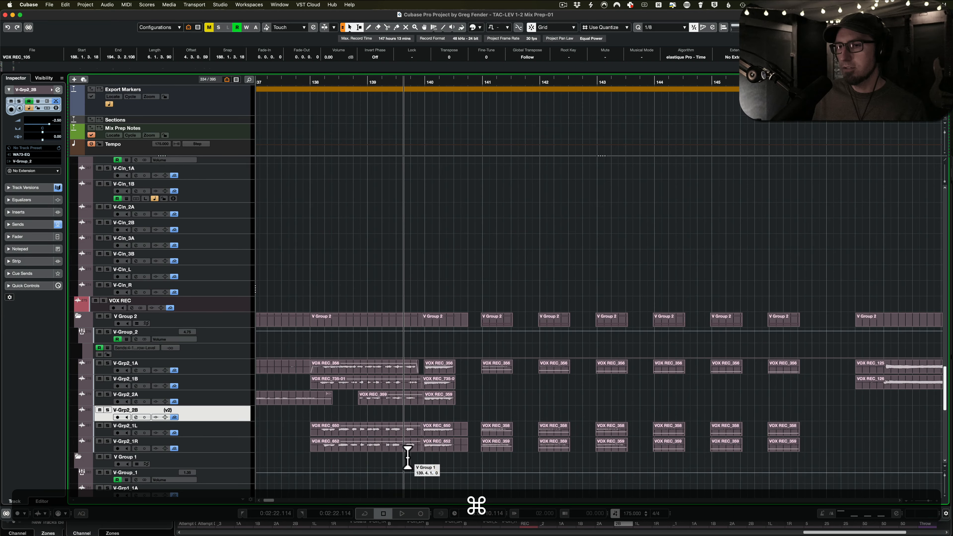
pyautogui.click(220, 334)
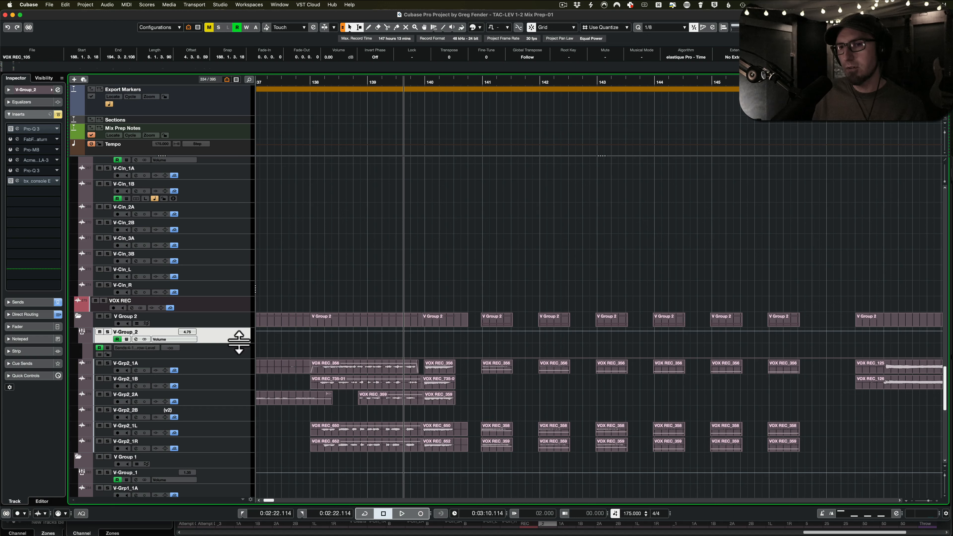
pyautogui.click(47, 303)
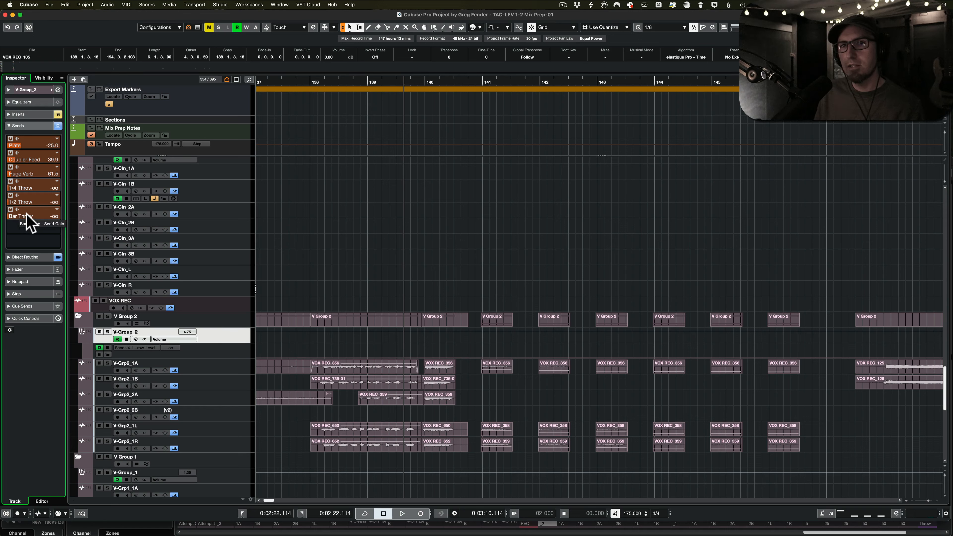
pyautogui.press('space')
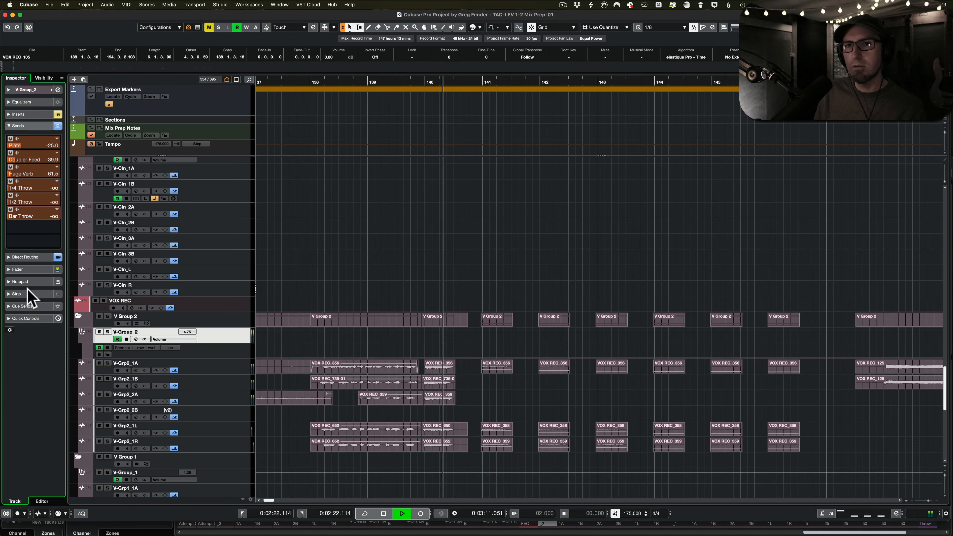
pyautogui.click(42, 416)
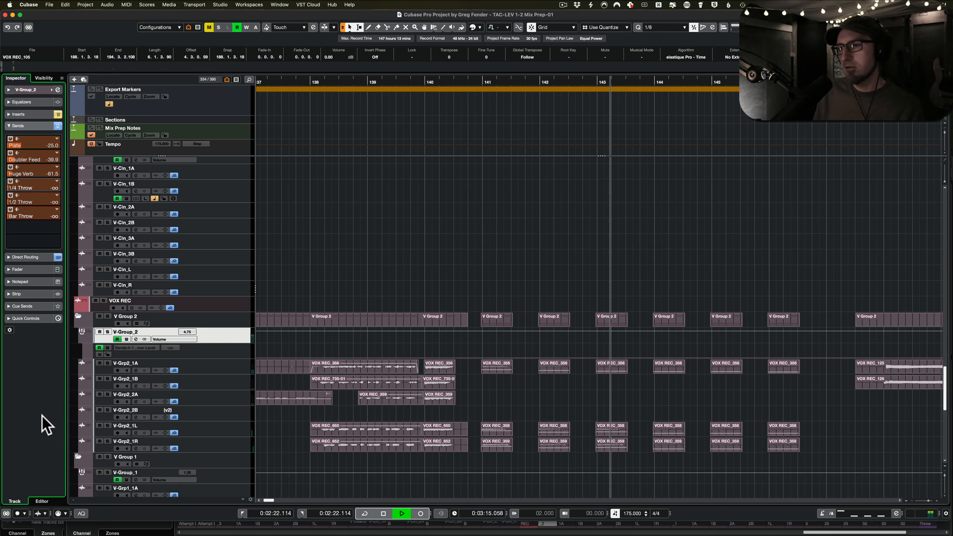
pyautogui.press('space')
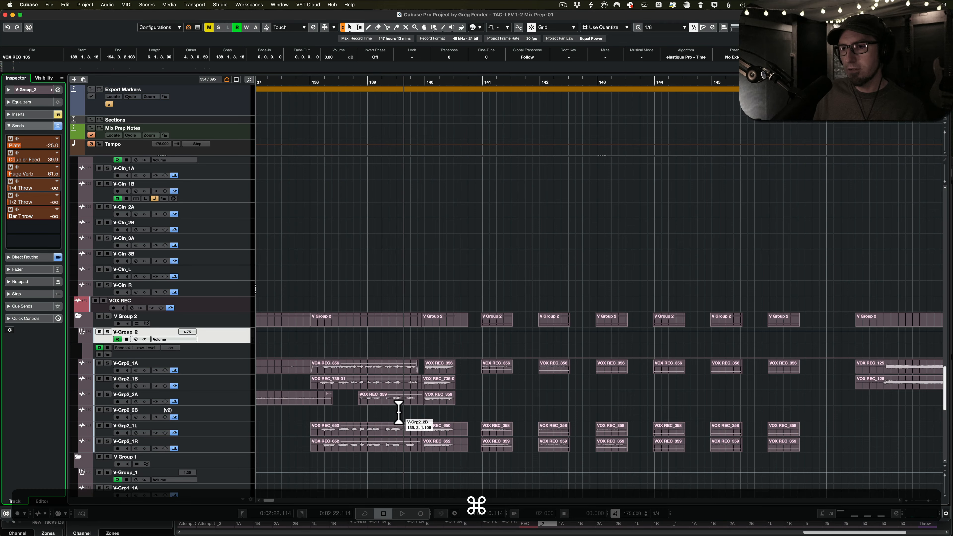
# Inspect where the V-Grp2_1A, 1B and 2A takes end in bar 140, and place the playhead just before bar 140
pyautogui.keyDown('super'); pyautogui.scroll(5, 395, 406); pyautogui.keyUp('super')
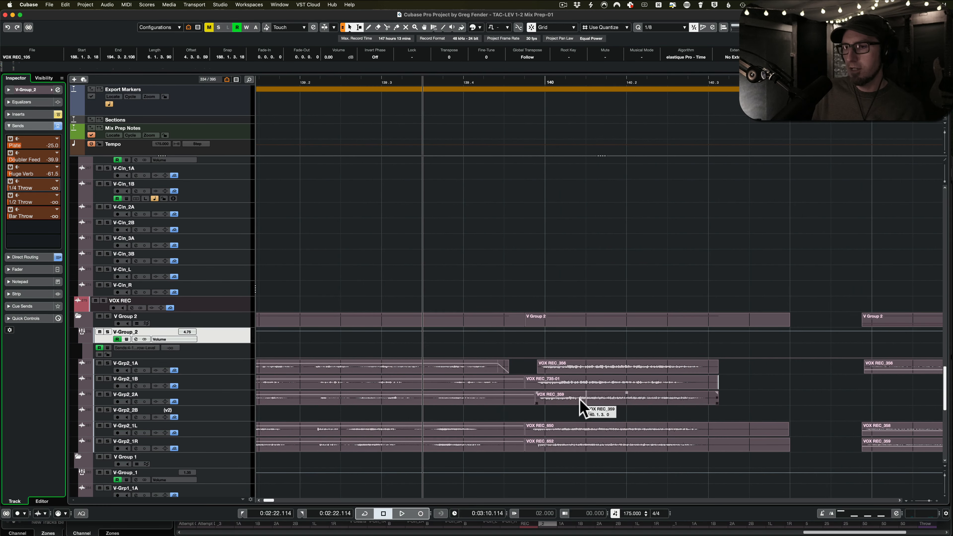
pyautogui.keyDown('super'); pyautogui.scroll(-5, 580, 401); pyautogui.keyUp('super')
pyautogui.keyDown('shift'); pyautogui.keyDown('super'); pyautogui.scroll(-5, 580, 400); pyautogui.keyUp('super'); pyautogui.keyUp('shift')
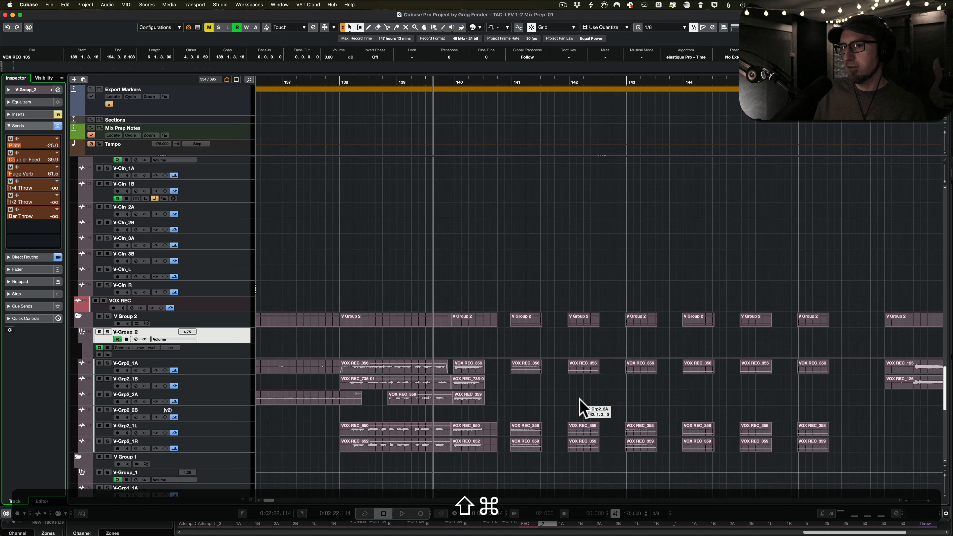
pyautogui.keyDown('shift'); pyautogui.keyDown('super'); pyautogui.scroll(4, 452, 409); pyautogui.keyUp('super'); pyautogui.keyUp('shift')
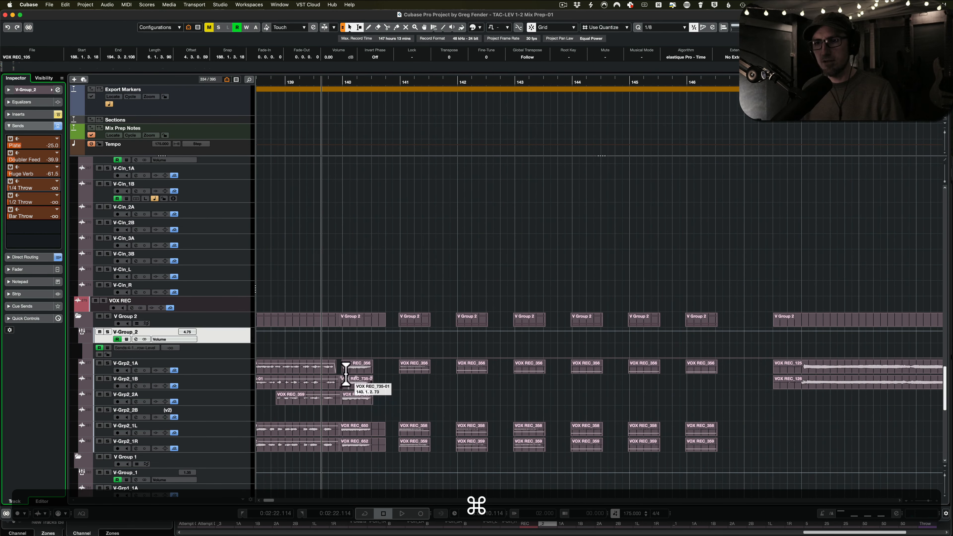
pyautogui.keyDown('super'); pyautogui.scroll(5, 347, 407); pyautogui.keyUp('super')
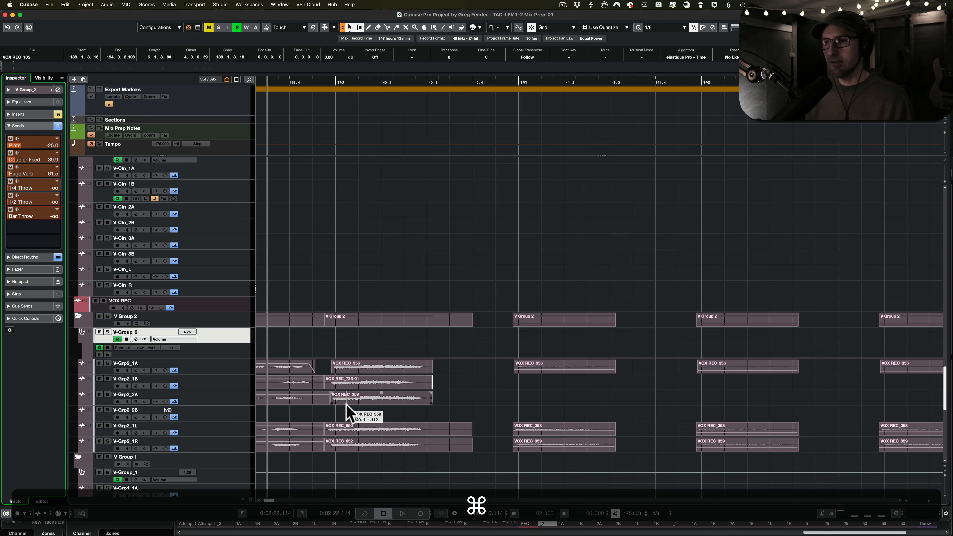
pyautogui.keyDown('super'); pyautogui.scroll(-2, 351, 405); pyautogui.keyUp('super')
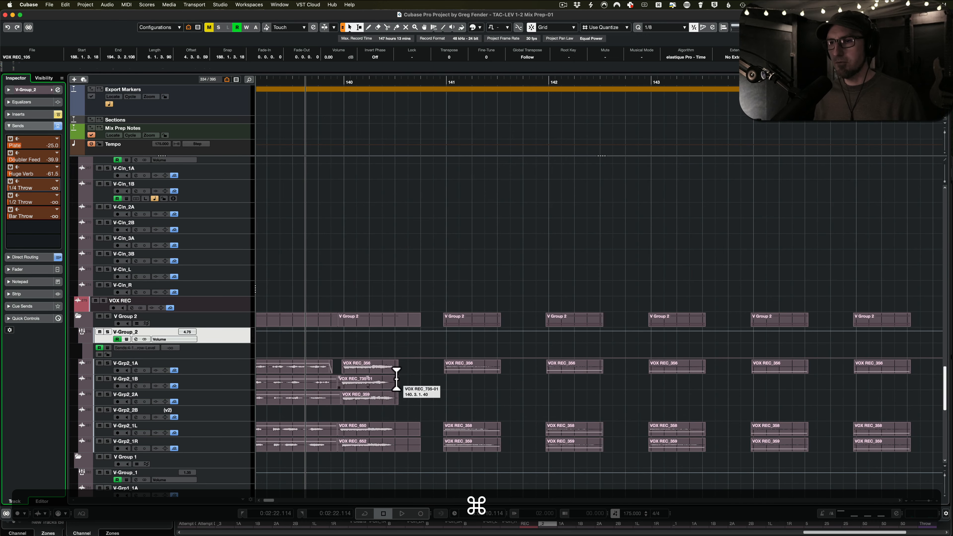
pyautogui.keyDown('shift'); pyautogui.click(337, 411); pyautogui.keyUp('shift')
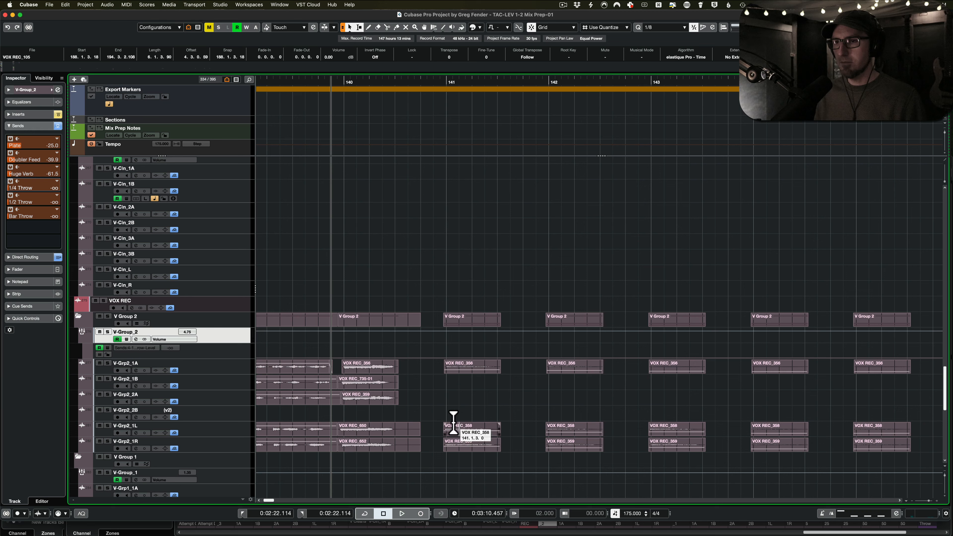
# Examine the repeated throw clips on V-Grp2_1A, V-Grp2_1L and V-Grp2_1R from bar 141 to 146, with V-Grp2_1L selected
pyautogui.hscroll(2, 575, 398)
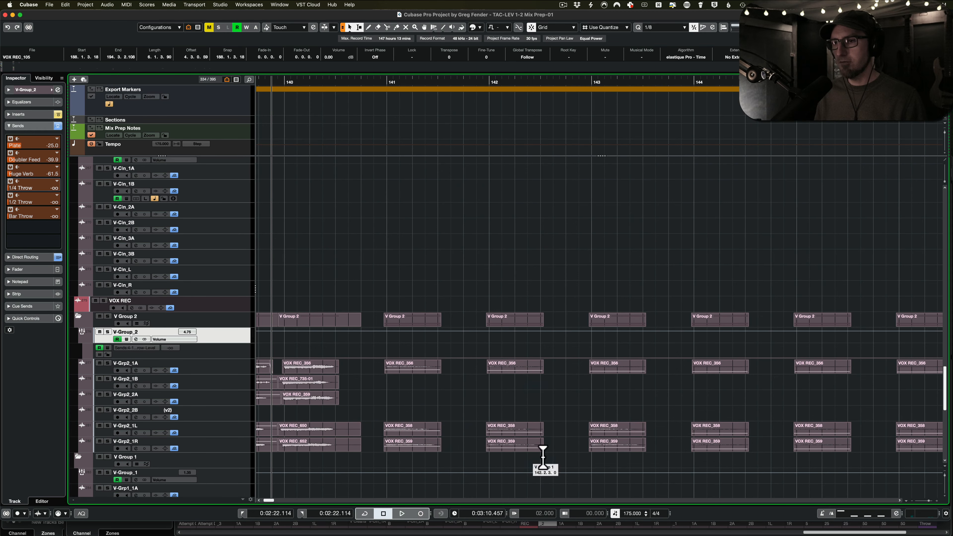
pyautogui.hscroll(3, 621, 393)
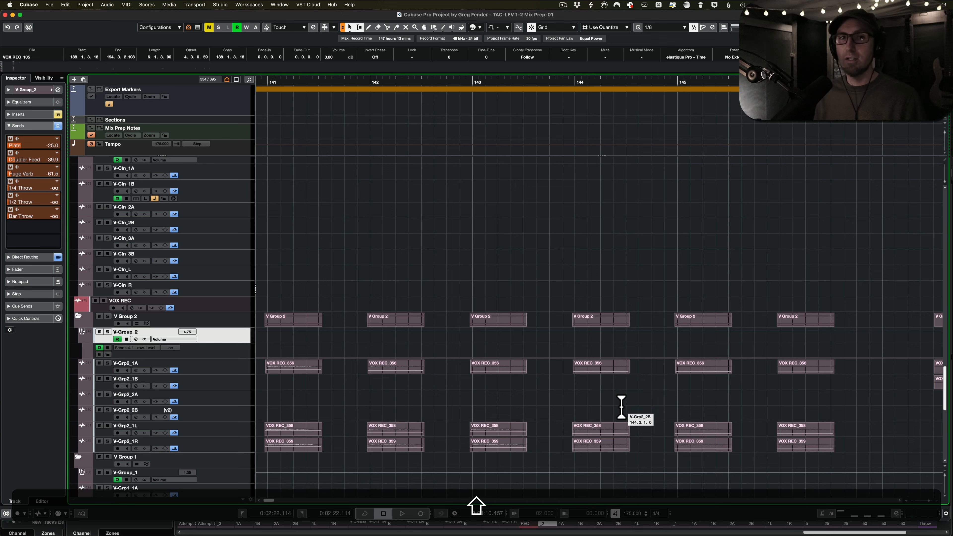
pyautogui.scroll(2, 473, 426)
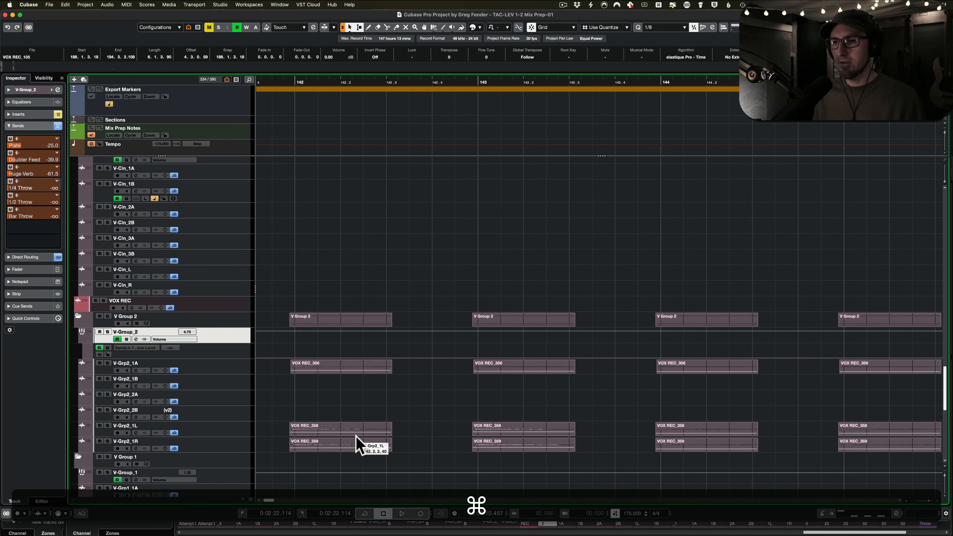
pyautogui.scroll(-2, 356, 439)
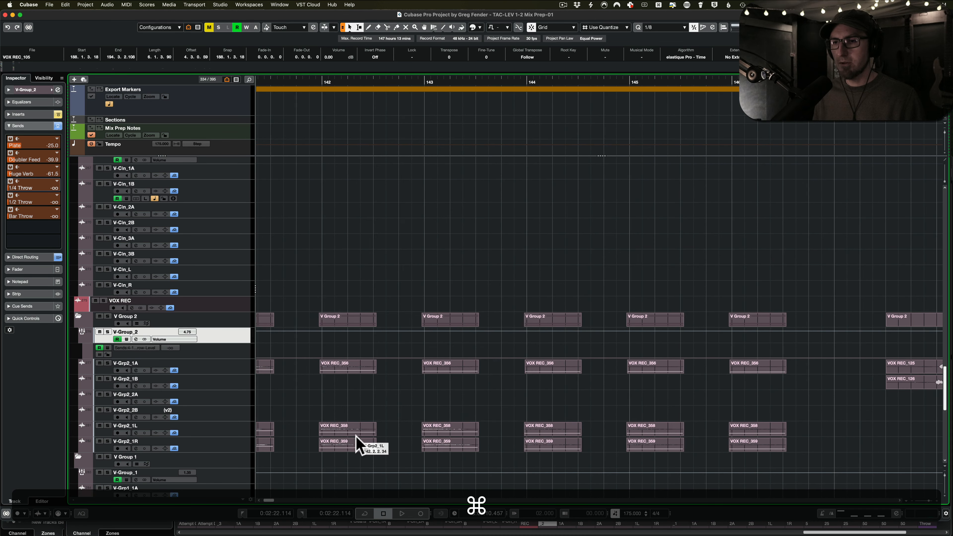
pyautogui.click(239, 429)
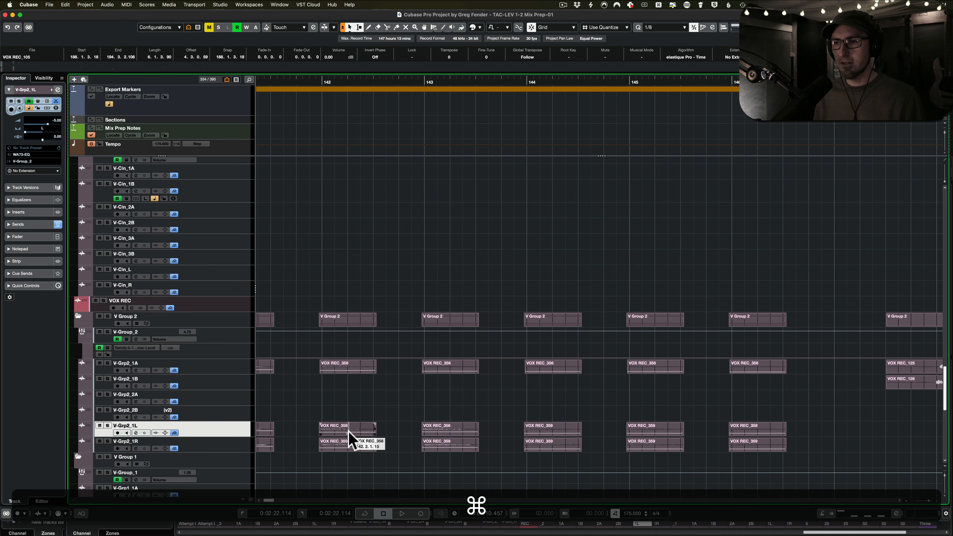
pyautogui.scroll(-4, 349, 432)
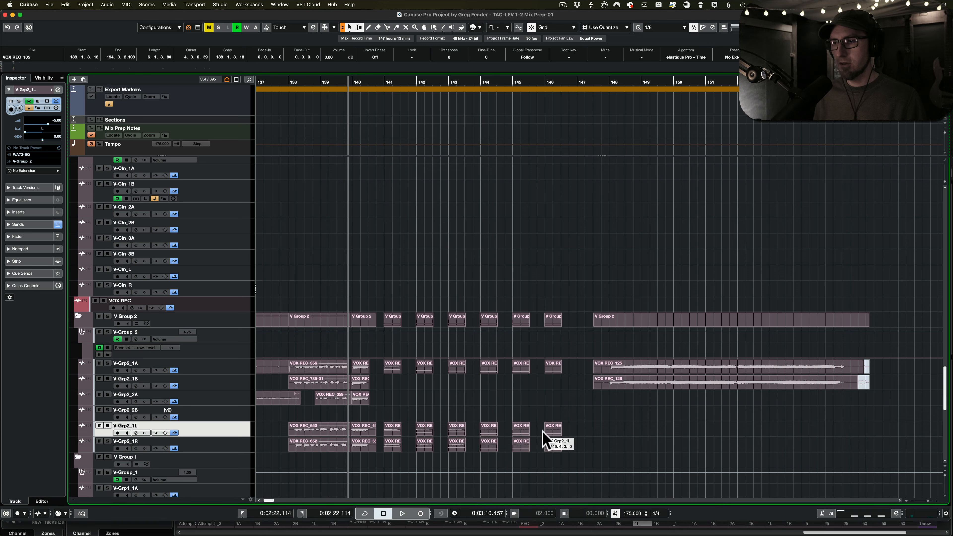
# Compare the timing of VOX REC_110 on V-Grp2_2A with VOX REC_109 on V-Grp2_2B across bars 188 to 194
pyautogui.scroll(3, 382, 415)
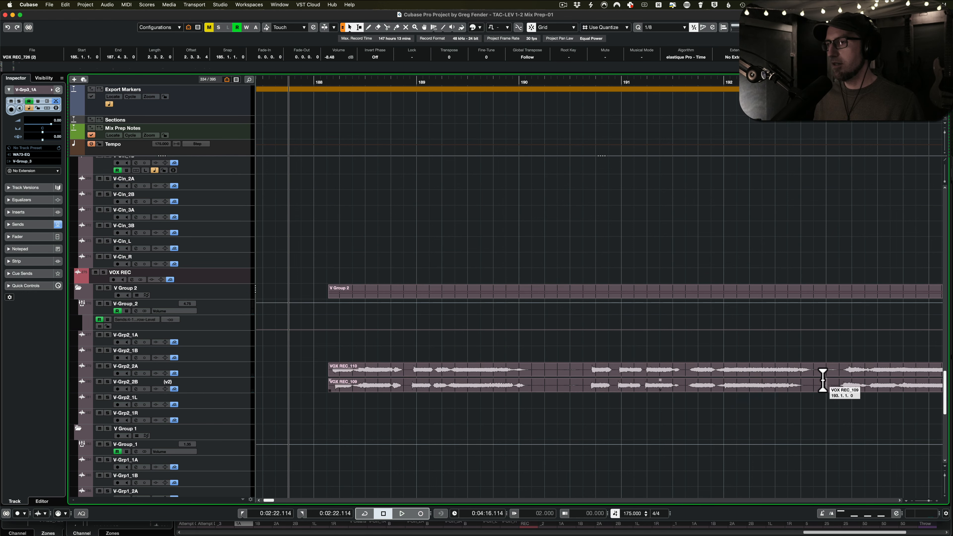
pyautogui.hscroll(3, 817, 391)
pyautogui.hscroll(3, 816, 390)
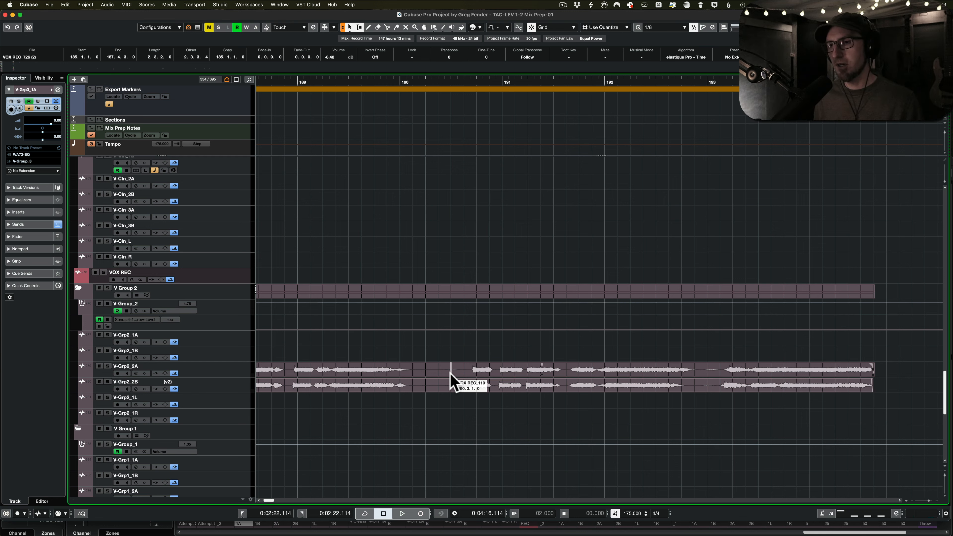
pyautogui.click(451, 372)
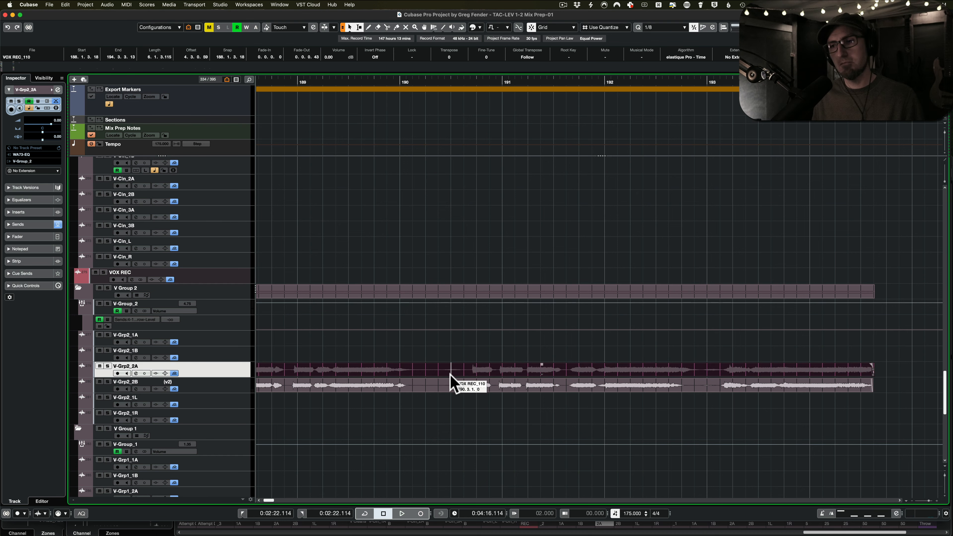
pyautogui.hscroll(-10, 450, 375)
pyautogui.hscroll(8, 450, 376)
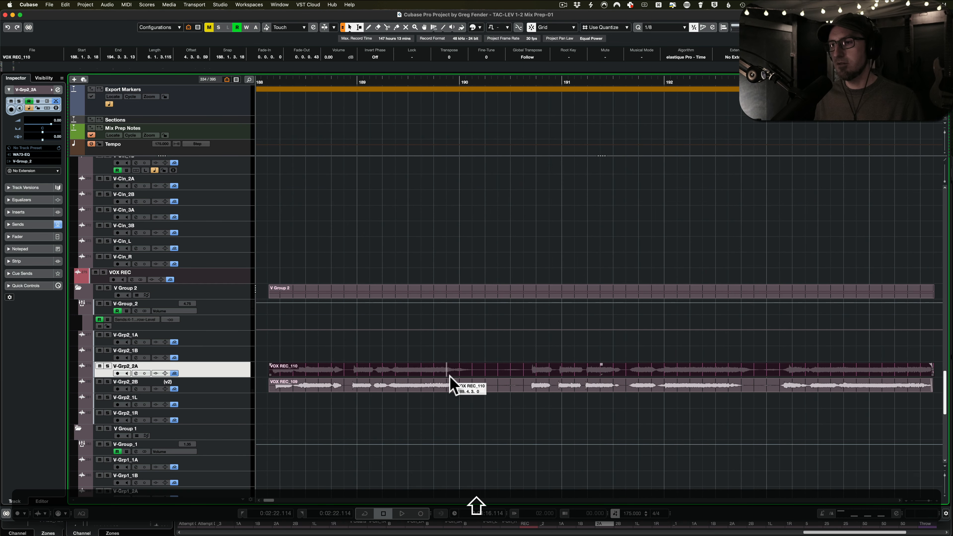
pyautogui.hscroll(-3, 450, 376)
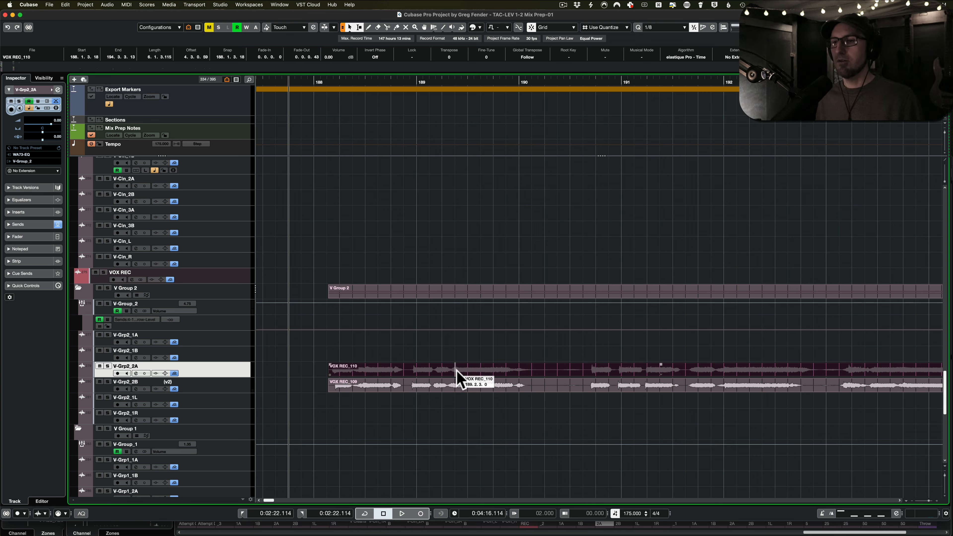
# Free Warp VOX REC_109 on V-Grp2_2B at the start of bar 188 and just before bars 189 and 190 to match VOX REC_110
pyautogui.click(454, 387)
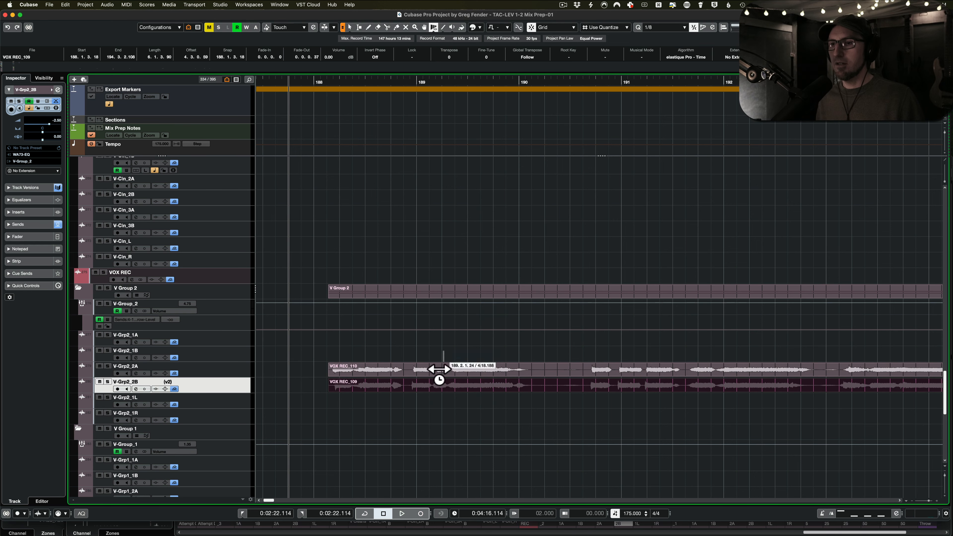
pyautogui.keyDown('super'); pyautogui.scroll(3, 417, 385); pyautogui.keyUp('super')
pyautogui.keyDown('shift'); pyautogui.keyDown('super'); pyautogui.hscroll(-4, 417, 385); pyautogui.keyUp('super'); pyautogui.keyUp('shift')
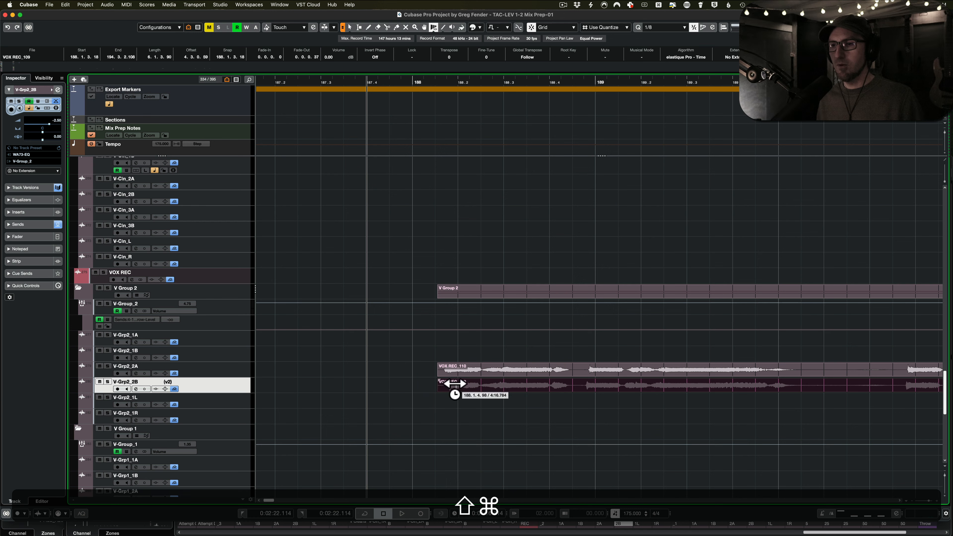
pyautogui.click(446, 387)
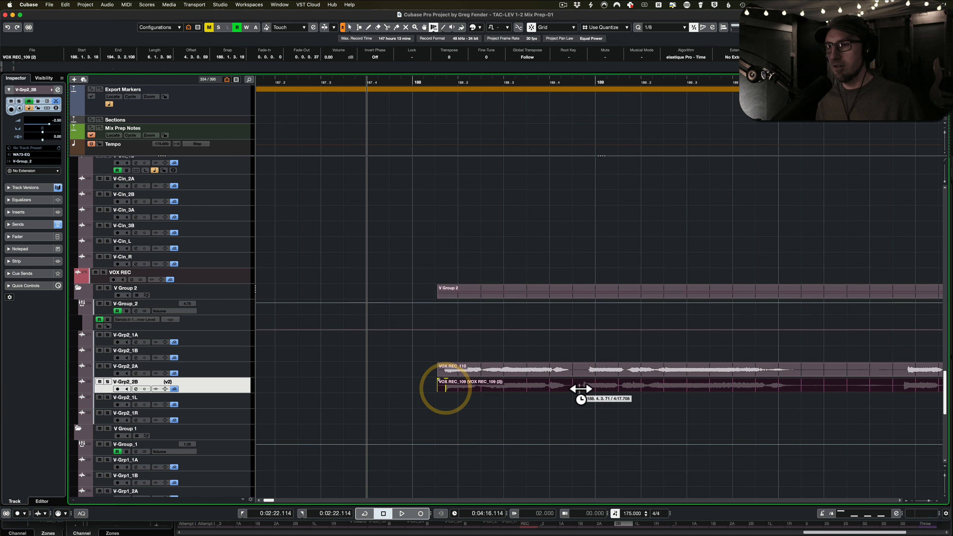
pyautogui.click(588, 387)
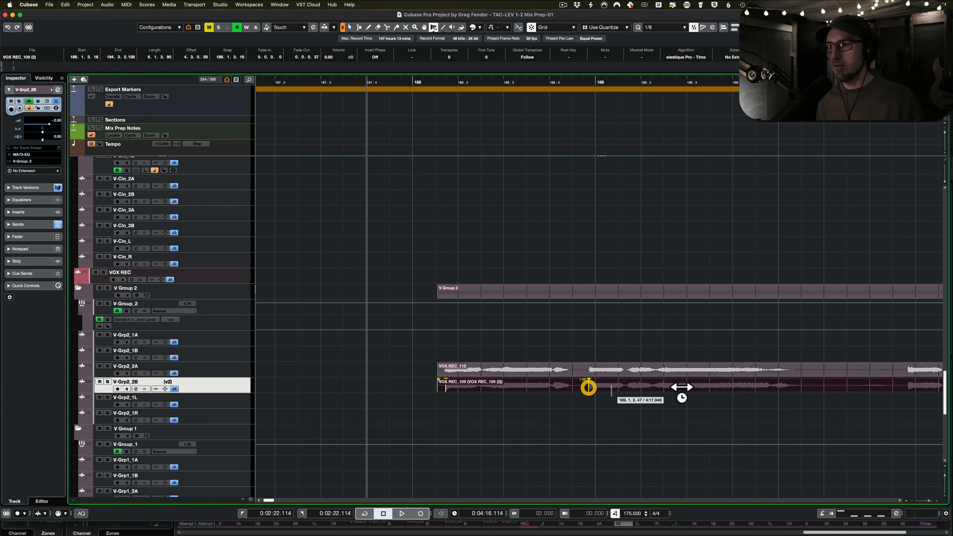
pyautogui.click(773, 387)
# Add and adjust warp markers on VOX REC_109 from bar 190 beat 3 through bar 191 beat 4, aligning its phrases with V-Grp2_2A
pyautogui.hscroll(5, 702, 389)
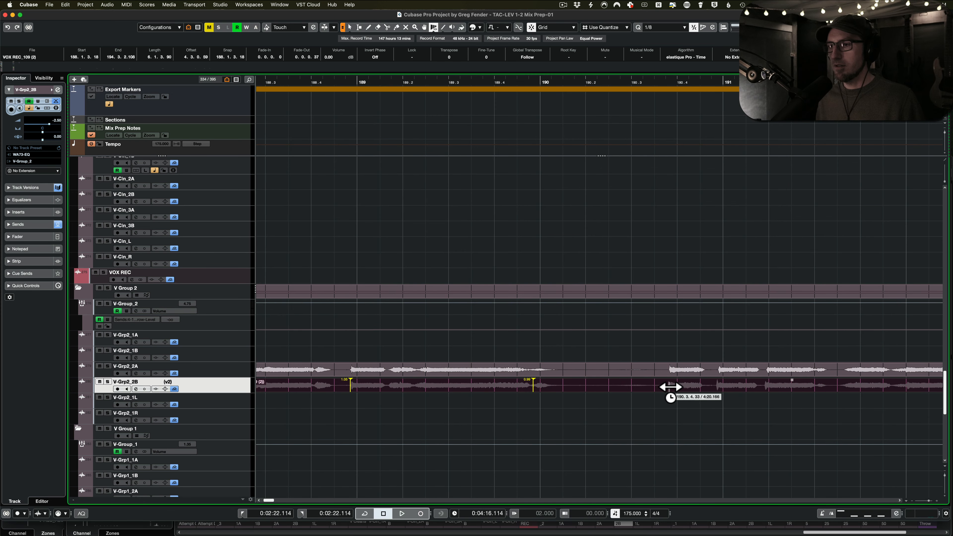
pyautogui.click(670, 387)
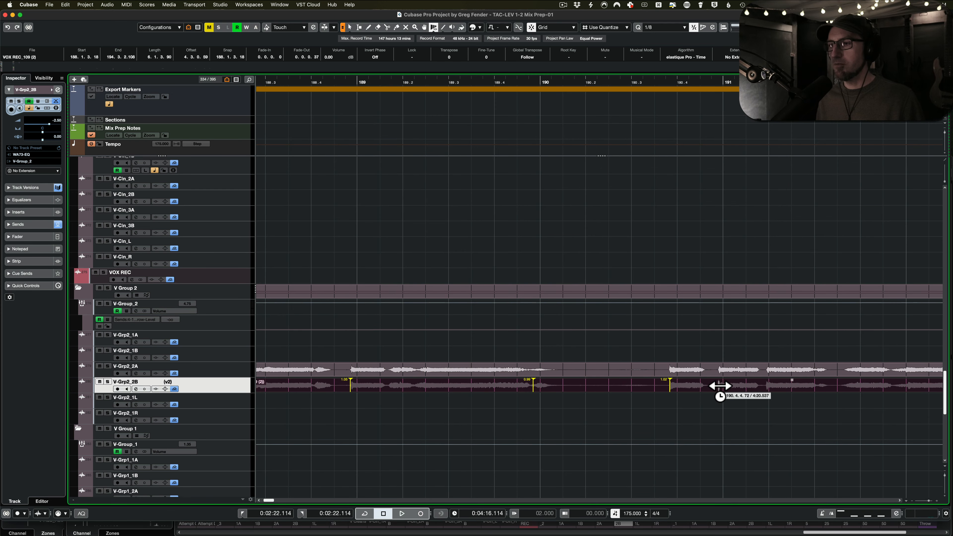
pyautogui.click(720, 387)
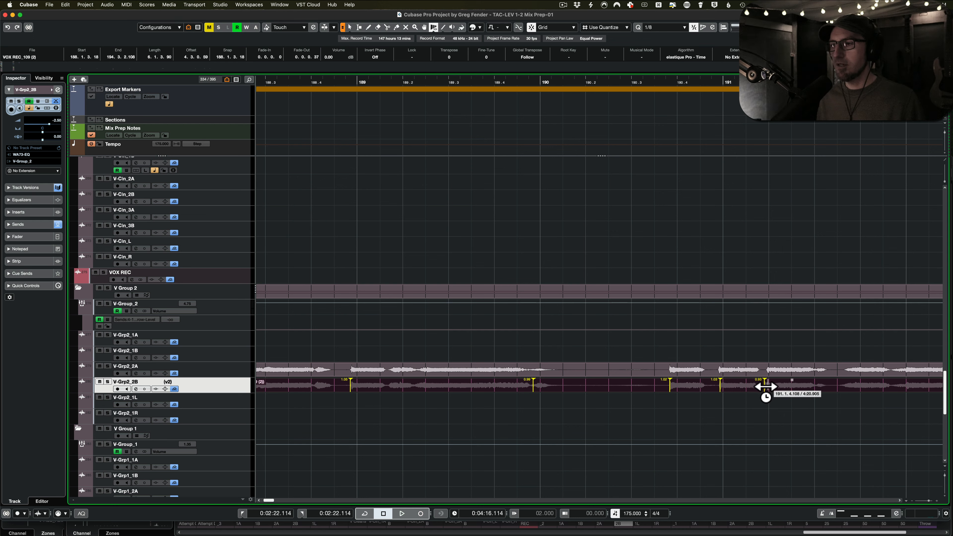
pyautogui.press('super')
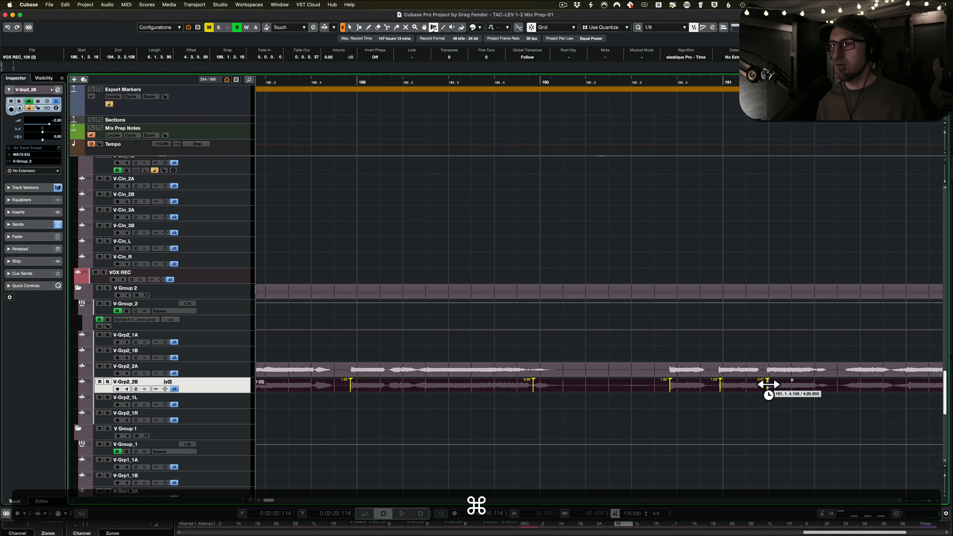
pyautogui.click(768, 385)
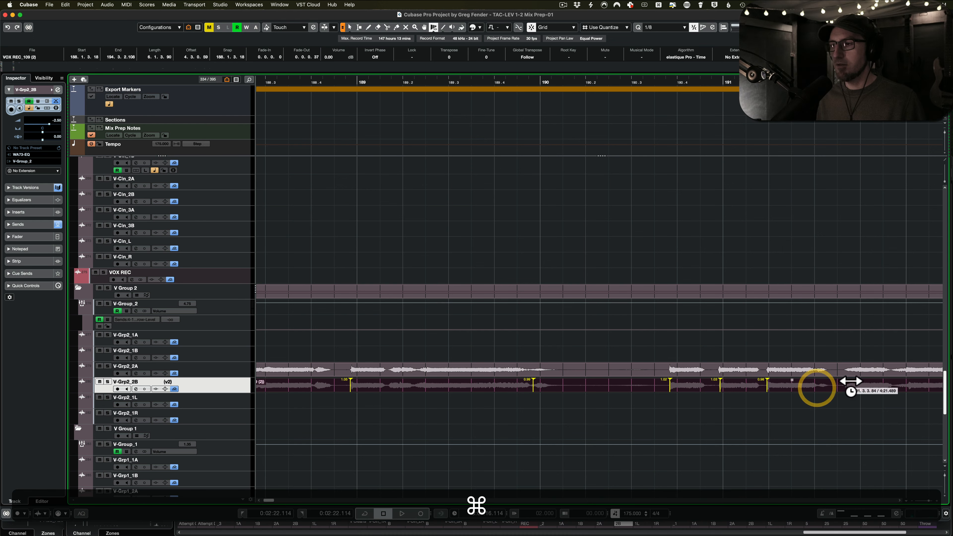
pyautogui.click(819, 386)
pyautogui.press('super')
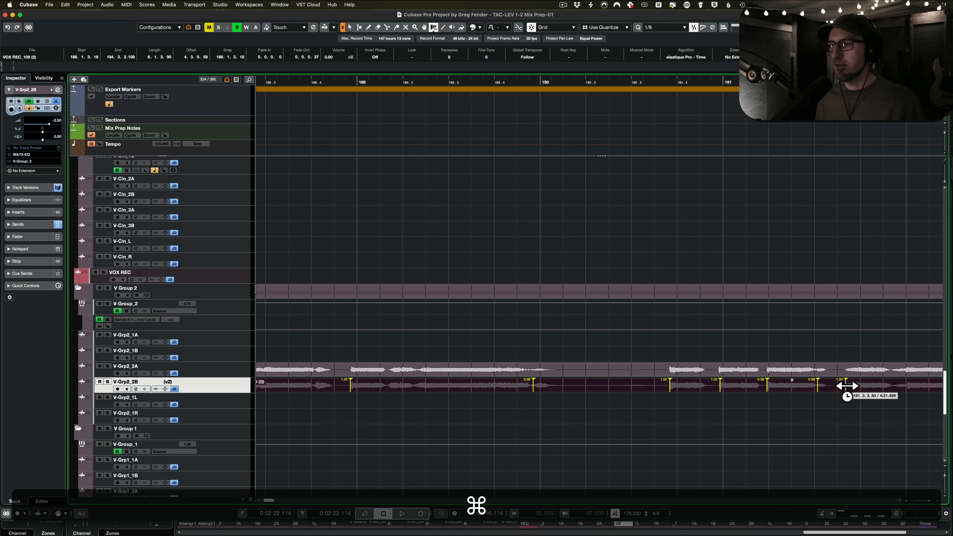
pyautogui.click(846, 386)
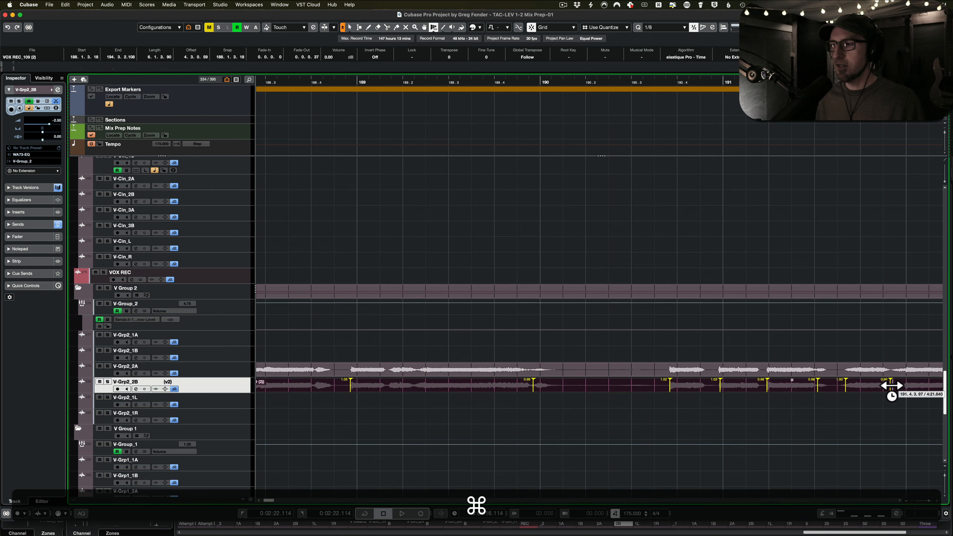
# Warp the final phrases of VOX REC_109 late in bar 192 and early in bar 193 to line up with V-Grp2_2A
pyautogui.hscroll(5, 883, 387)
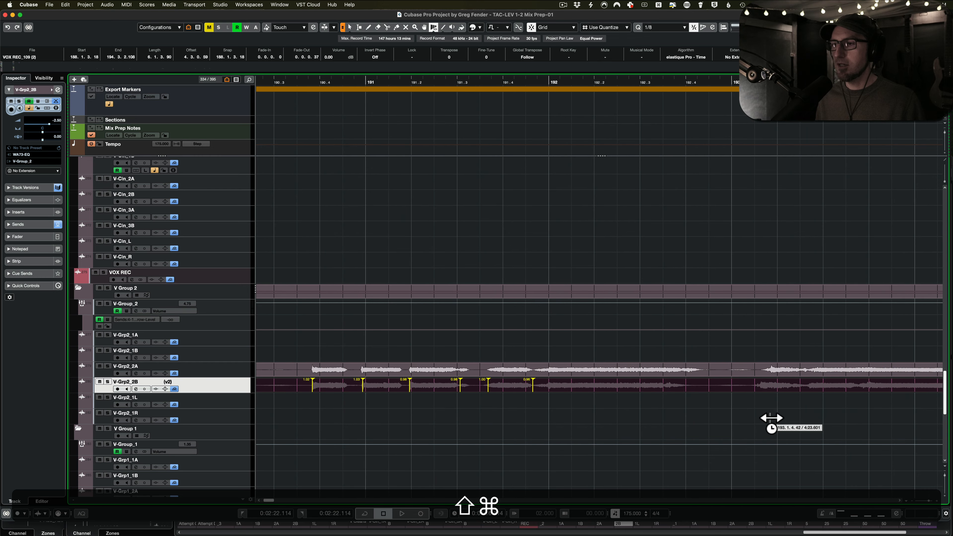
pyautogui.click(683, 383)
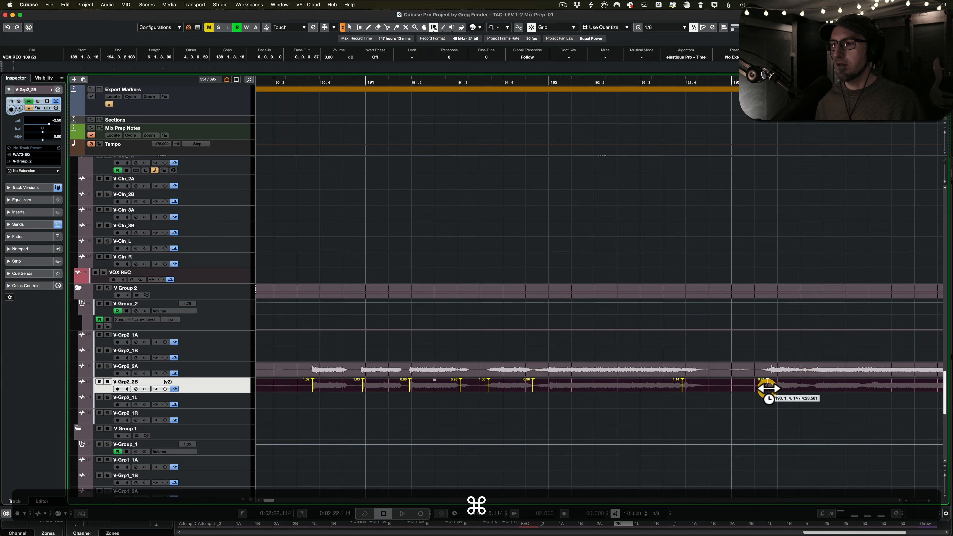
pyautogui.hscroll(3, 766, 388)
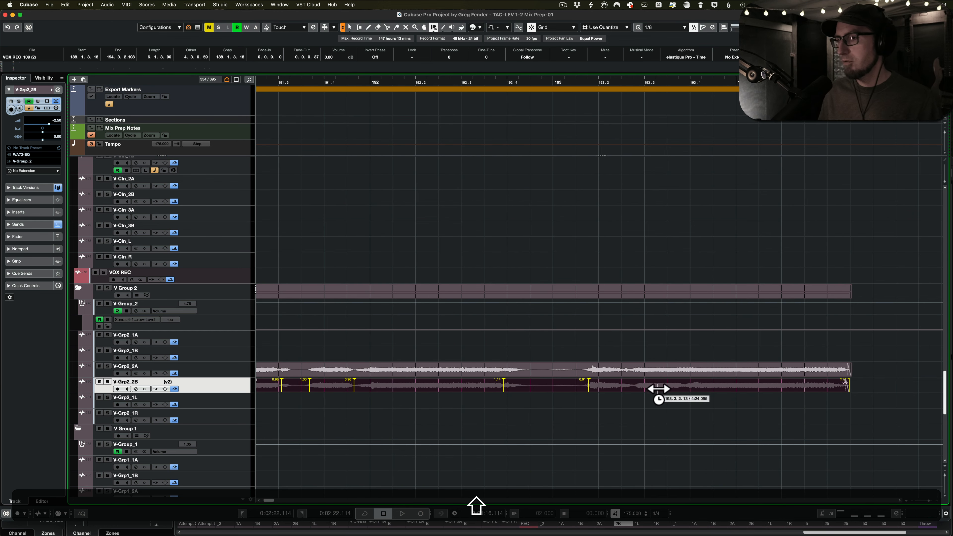
pyautogui.click(635, 388)
# Play the warped V-Grp2_2B take alongside V-Grp2_2A from bar 188 to the clip's end to check the timing
pyautogui.scroll(-5, 728, 423)
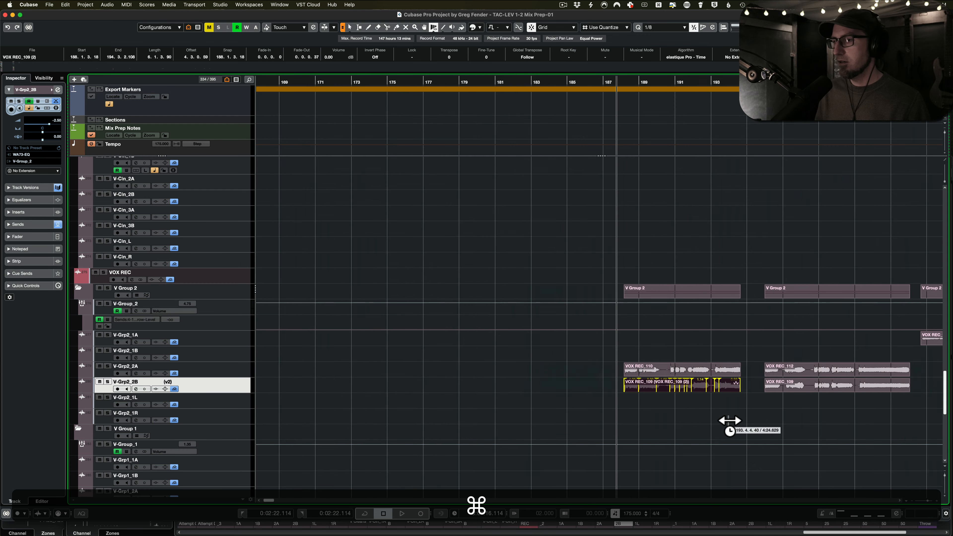
pyautogui.hscroll(5, 730, 421)
pyautogui.keyDown('shift'); pyautogui.click(505, 418); pyautogui.keyUp('shift')
pyautogui.press('space')
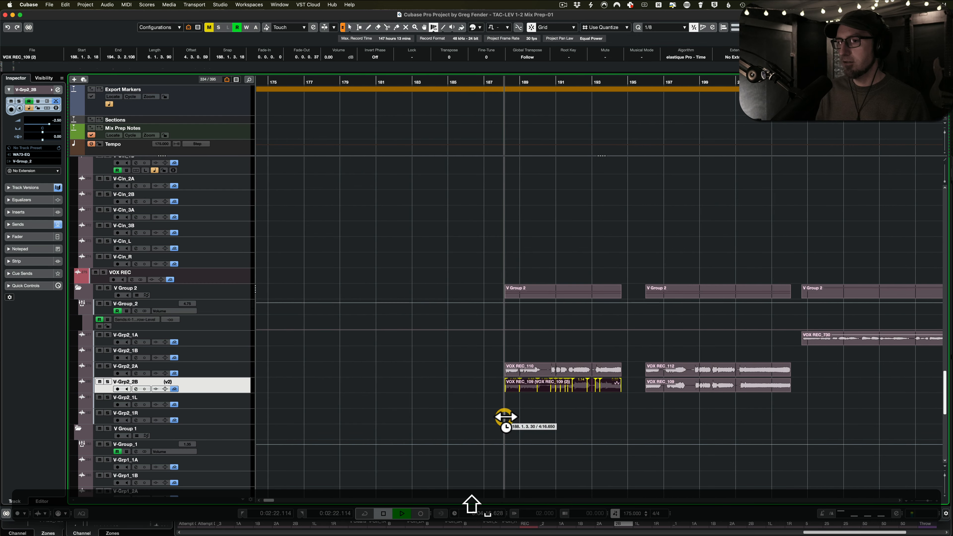
pyautogui.scroll(5, 506, 418)
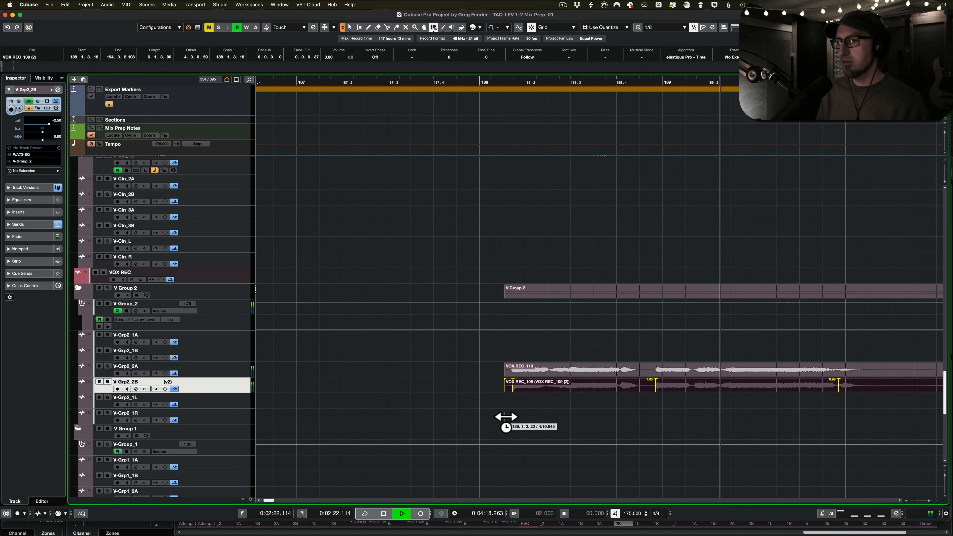
pyautogui.hscroll(3, 506, 417)
pyautogui.hscroll(4, 506, 417)
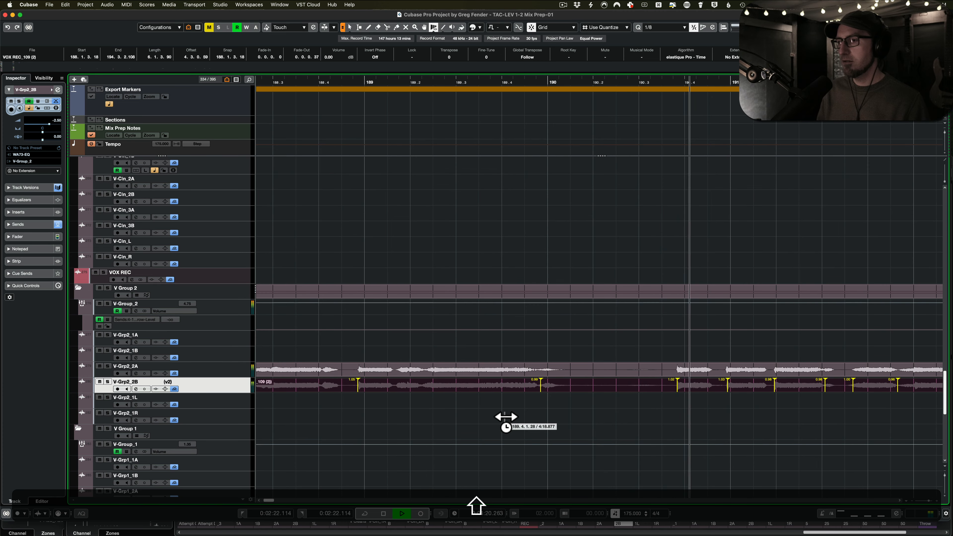
pyautogui.hscroll(9, 506, 417)
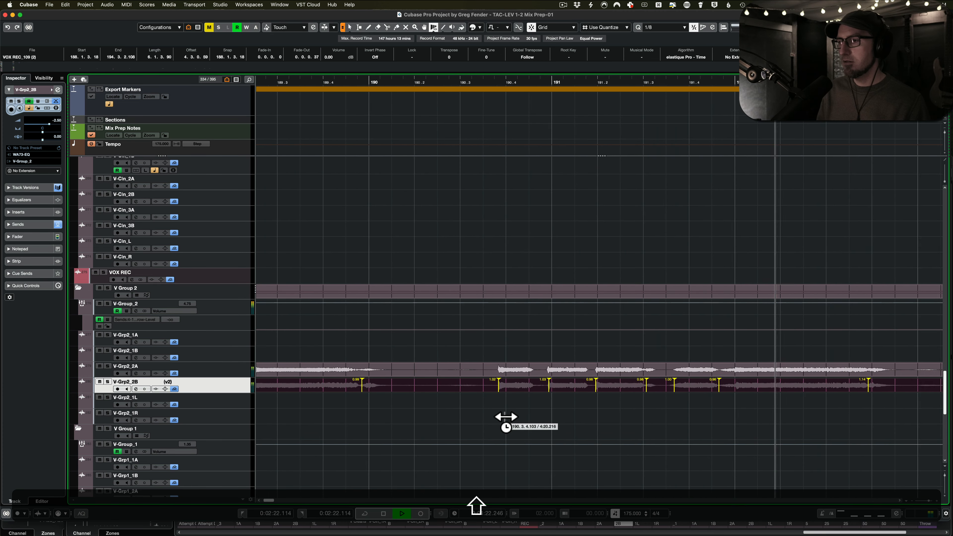
pyautogui.hscroll(4, 505, 417)
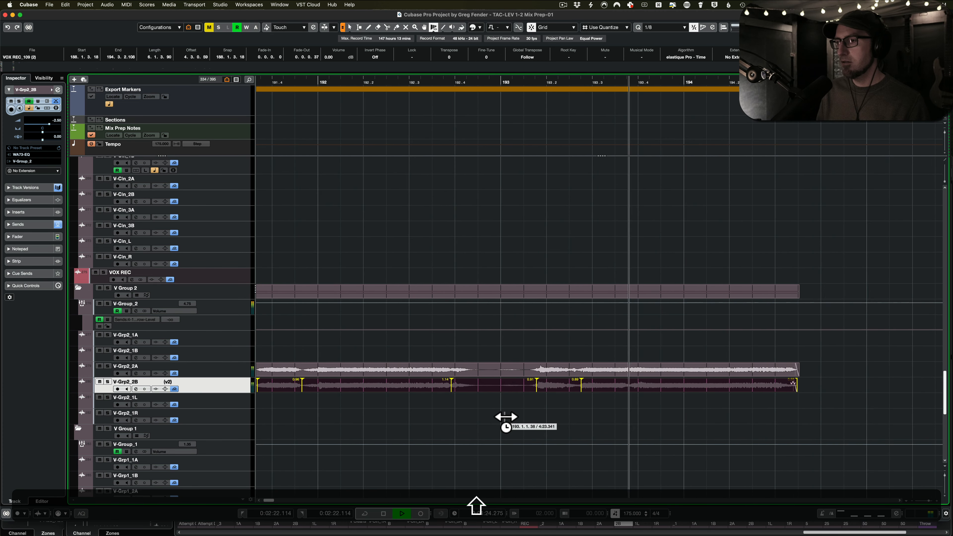
pyautogui.press('space')
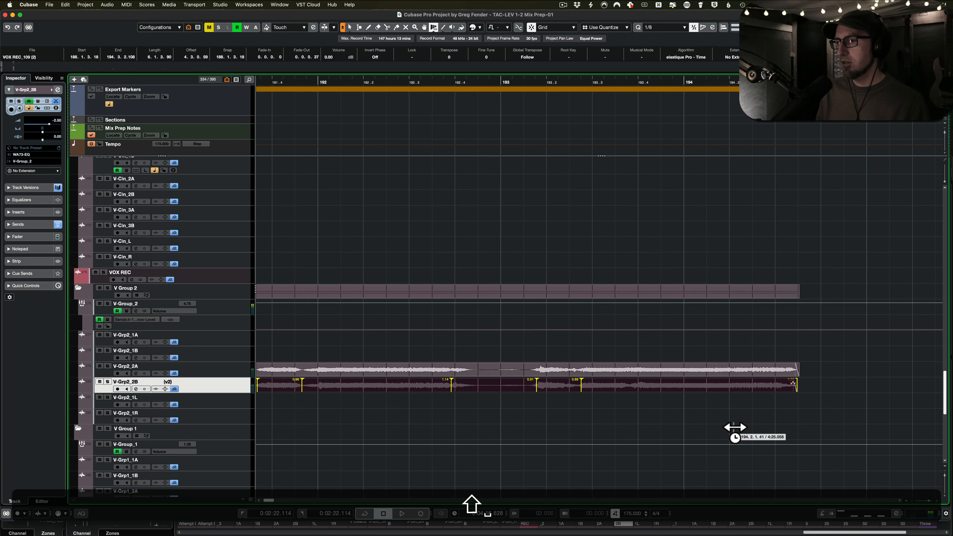
# Save the project with the warped VOX REC_109 take
pyautogui.scroll(-5, 734, 430)
pyautogui.scroll(-3, 734, 428)
pyautogui.press('super+s')
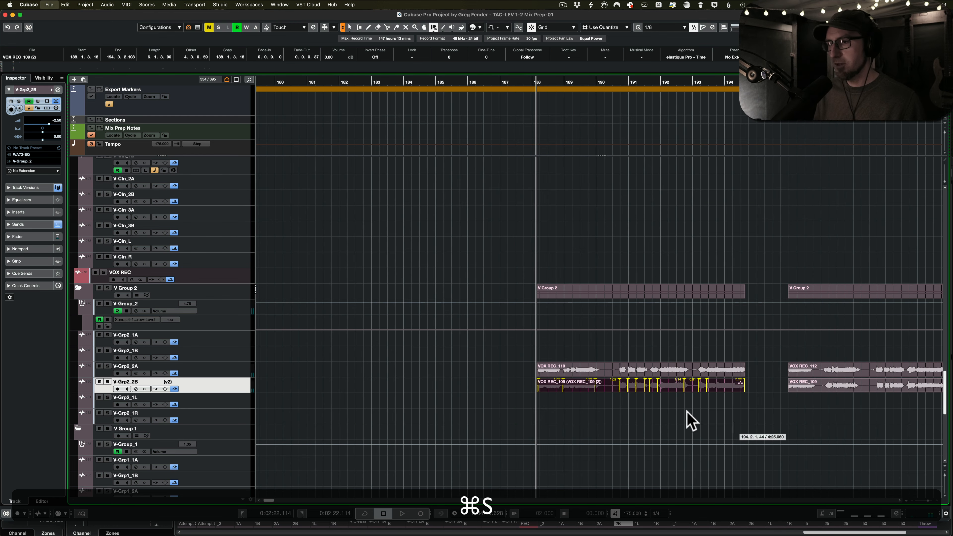
# Check the last warp edits on VOX REC_109 by playing both takes from just after the start of bar 193
pyautogui.scroll(8, 707, 367)
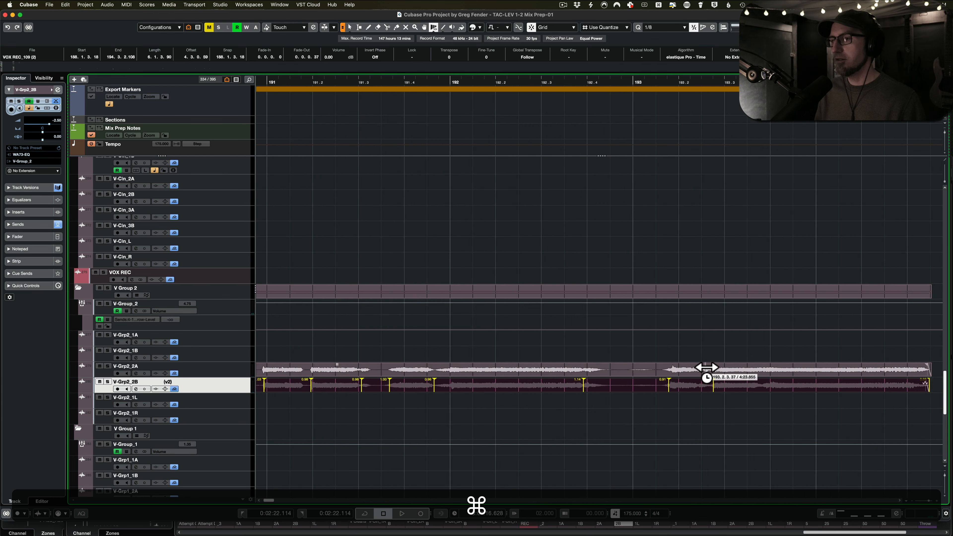
pyautogui.scroll(-3, 707, 367)
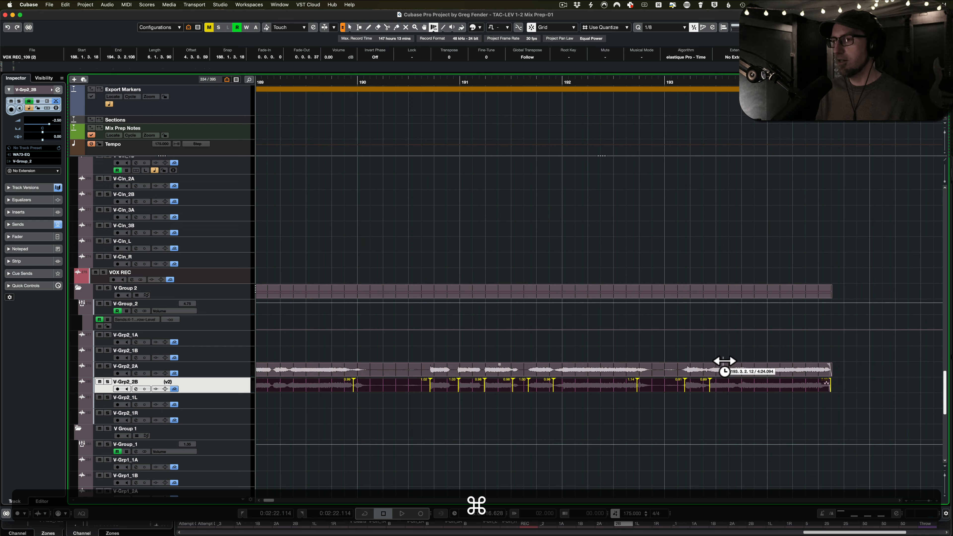
pyautogui.keyDown('shift'); pyautogui.click(692, 408); pyautogui.keyUp('shift')
pyautogui.hotkey('shift', 'space')
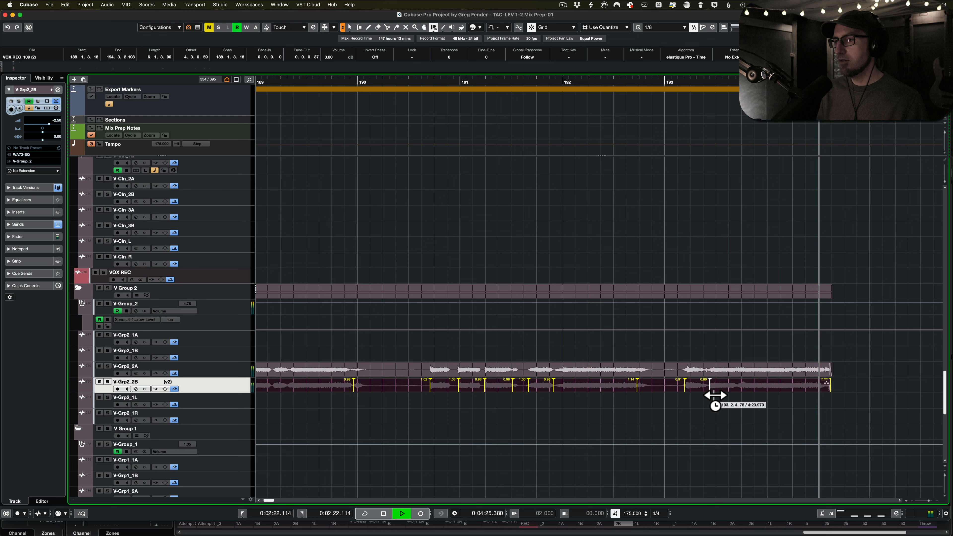
pyautogui.press('space')
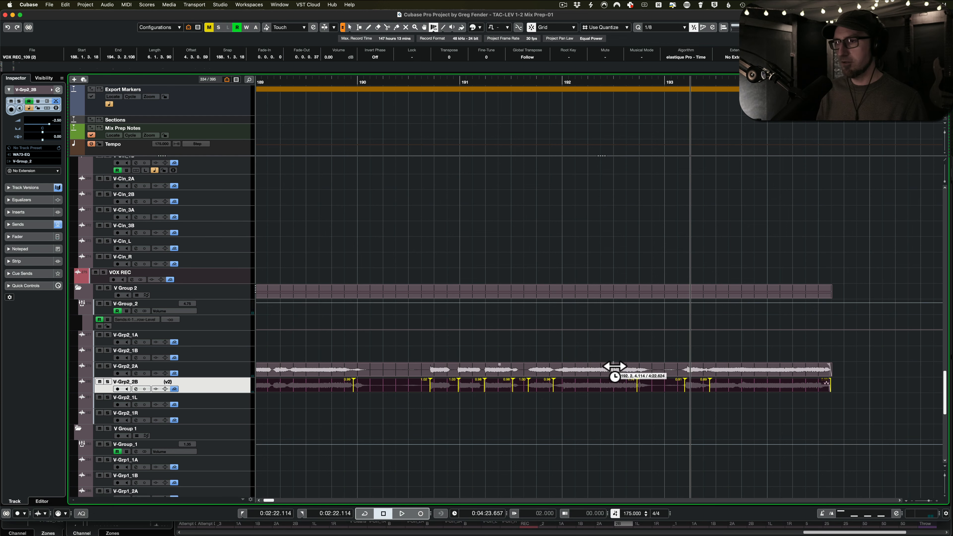
pyautogui.scroll(-5, 720, 400)
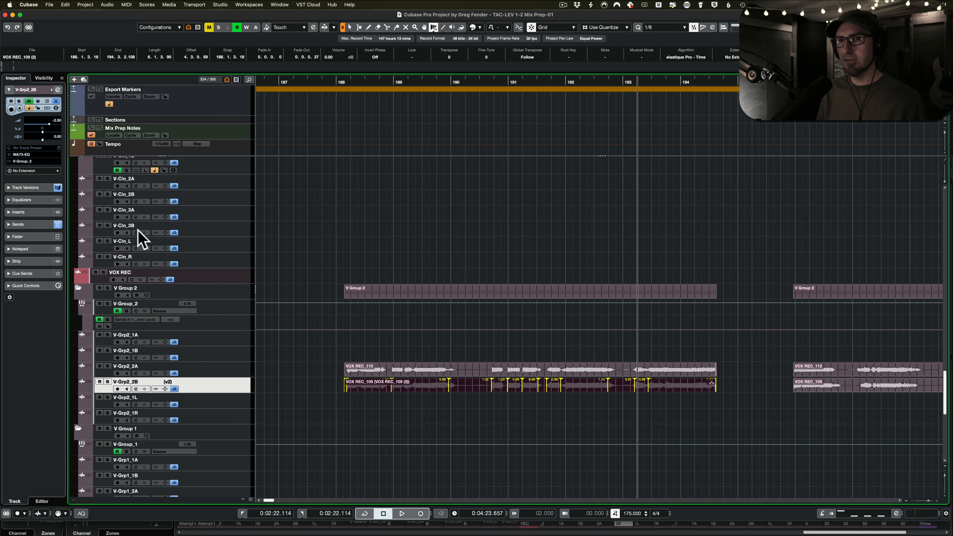
pyautogui.scroll(10, 245, 302)
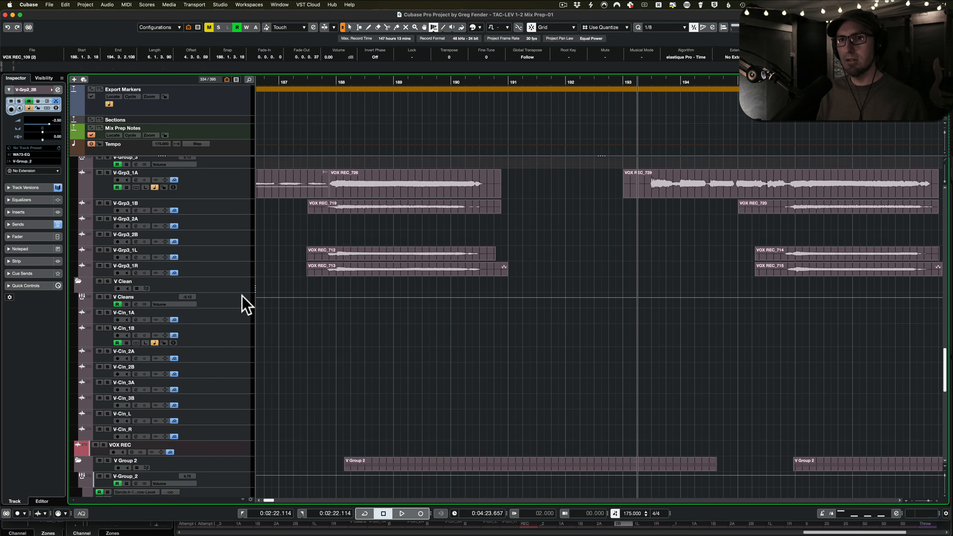
pyautogui.scroll(2, 245, 304)
pyautogui.scroll(-15, 283, 313)
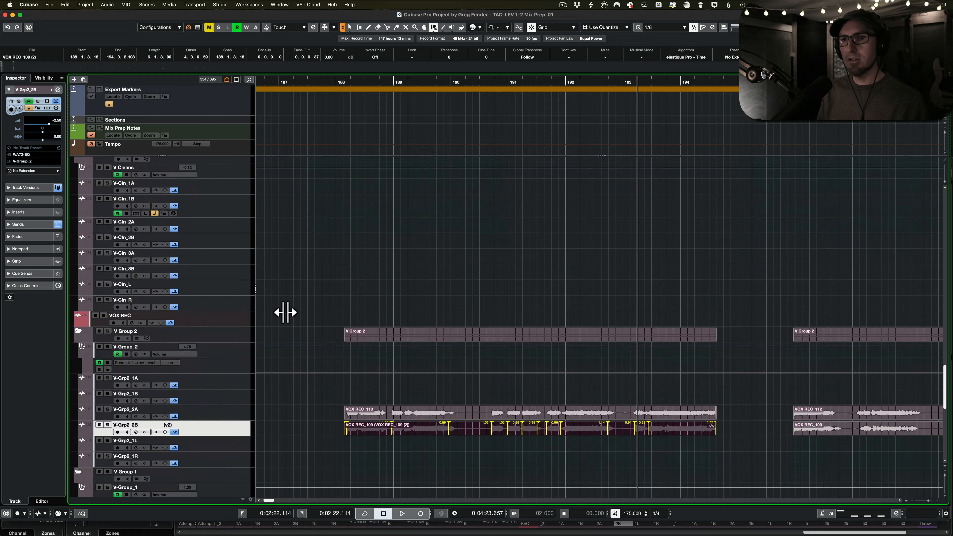
pyautogui.scroll(-2, 547, 366)
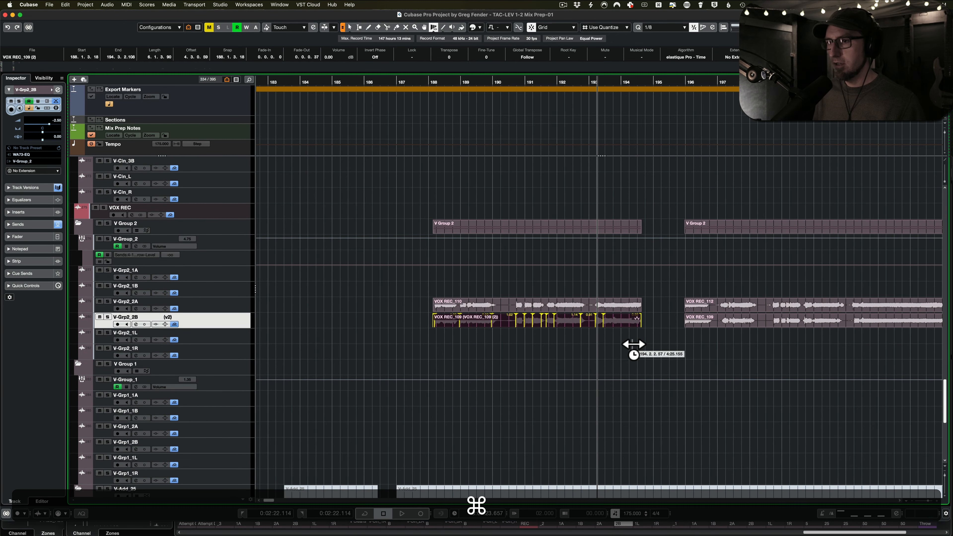
# Warp the bar 200 phrase of the second VOX REC_109 clip to match V-Grp2_2A and play it back from just before
pyautogui.scroll(3, 634, 344)
pyautogui.hscroll(5, 634, 344)
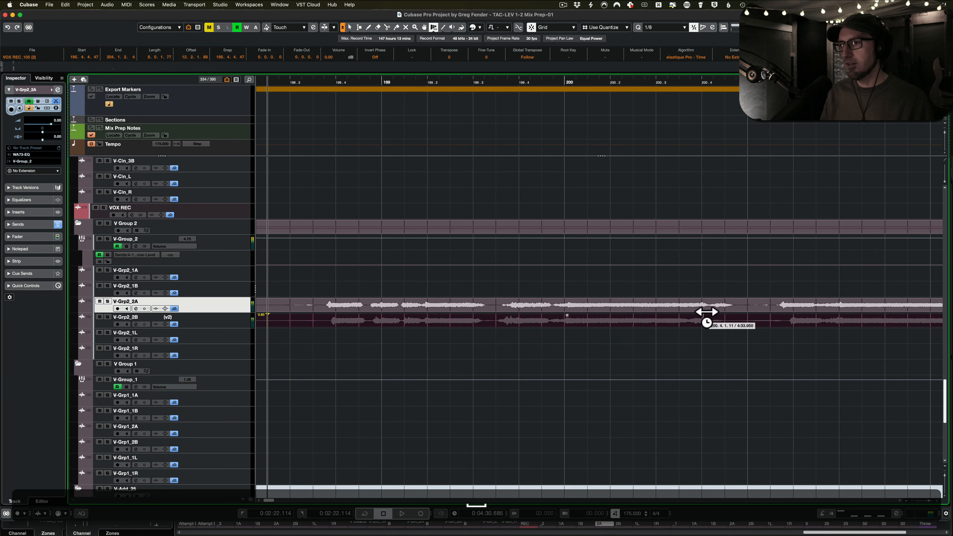
pyautogui.keyDown('shift'); pyautogui.click(549, 359); pyautogui.keyUp('shift')
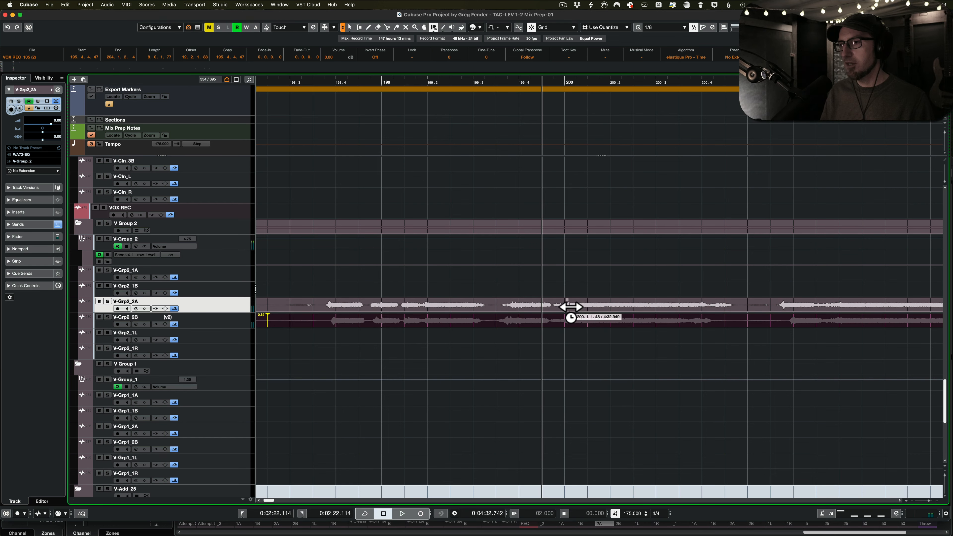
pyautogui.click(566, 323)
pyautogui.press('space')
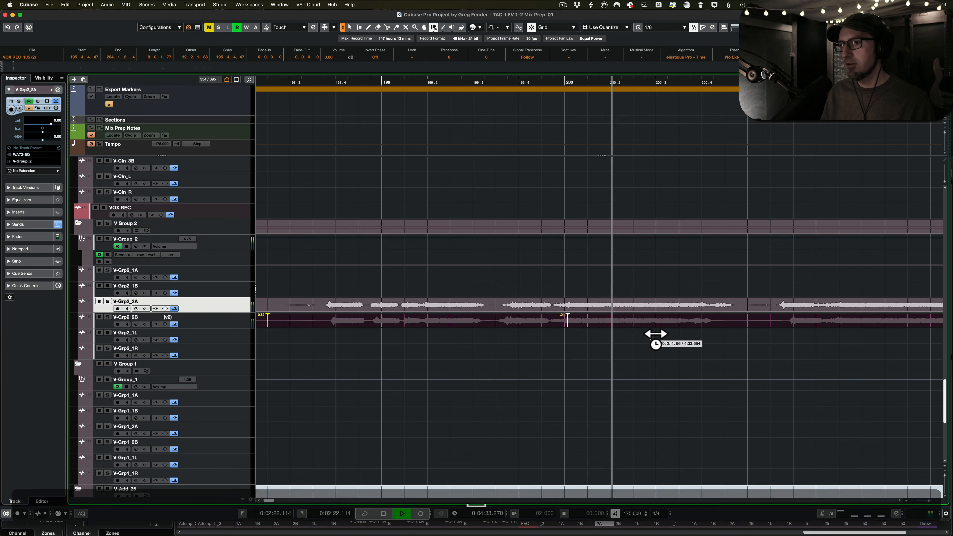
pyautogui.press('space')
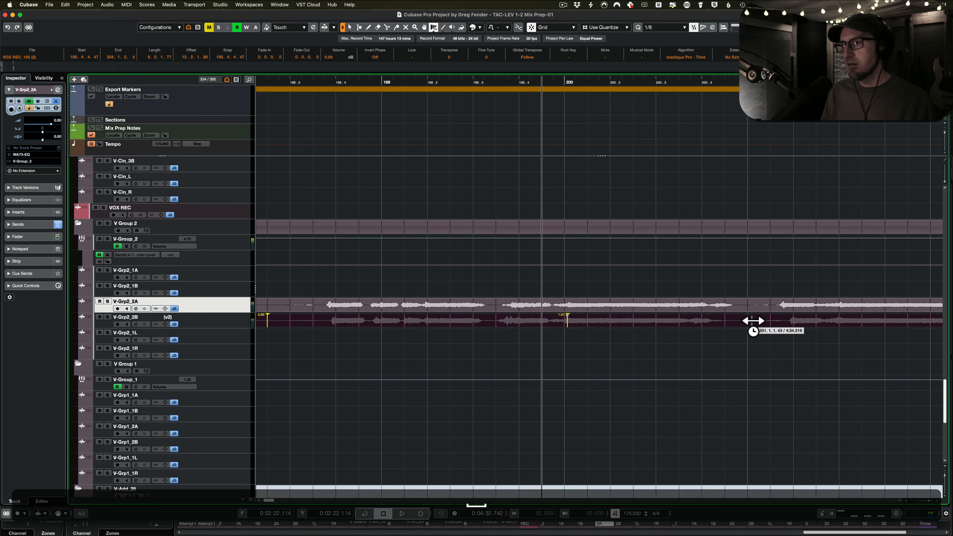
# Pin VOX REC_109 at bar 201, warp the phrase ending in beat 4 of bar 200 to match V-Grp2_2A, and audition it
pyautogui.click(752, 321)
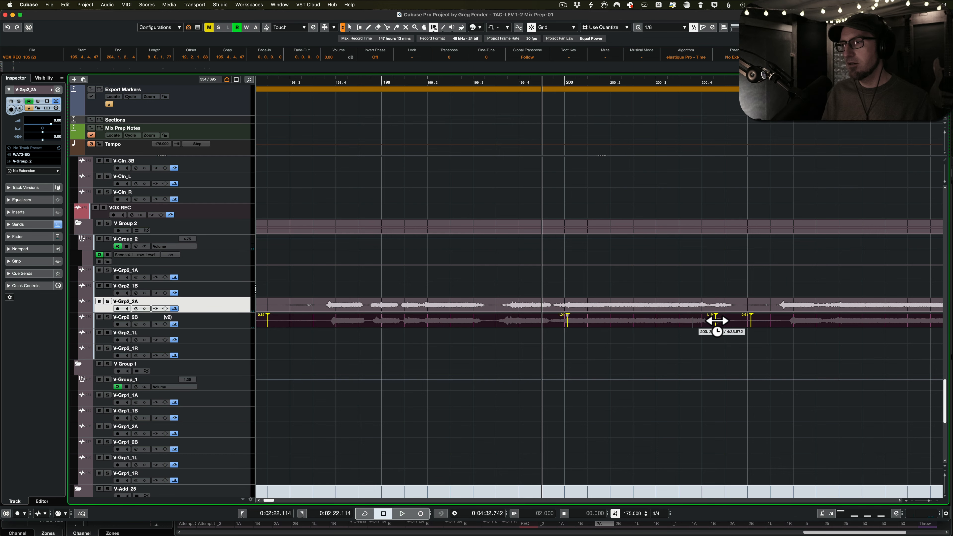
pyautogui.click(716, 321)
pyautogui.press('space')
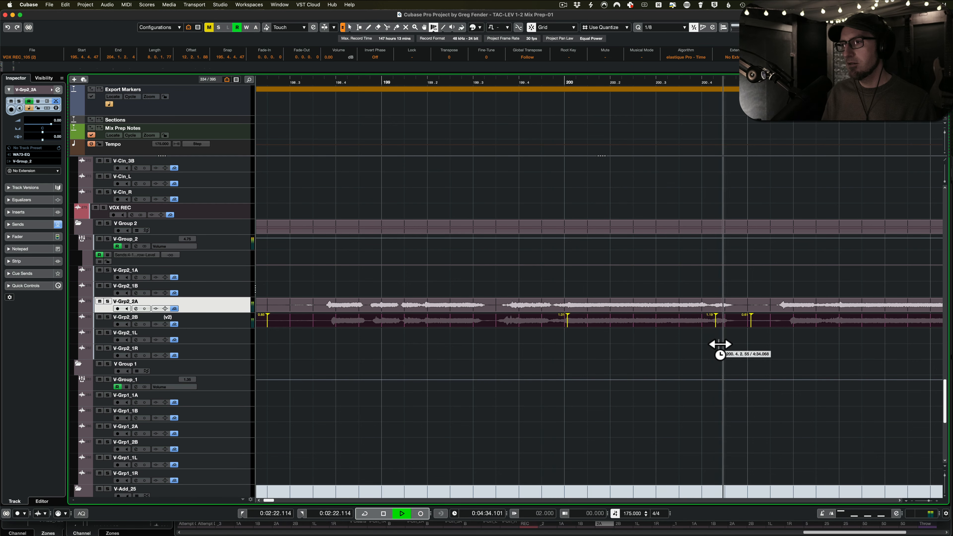
pyautogui.press('space')
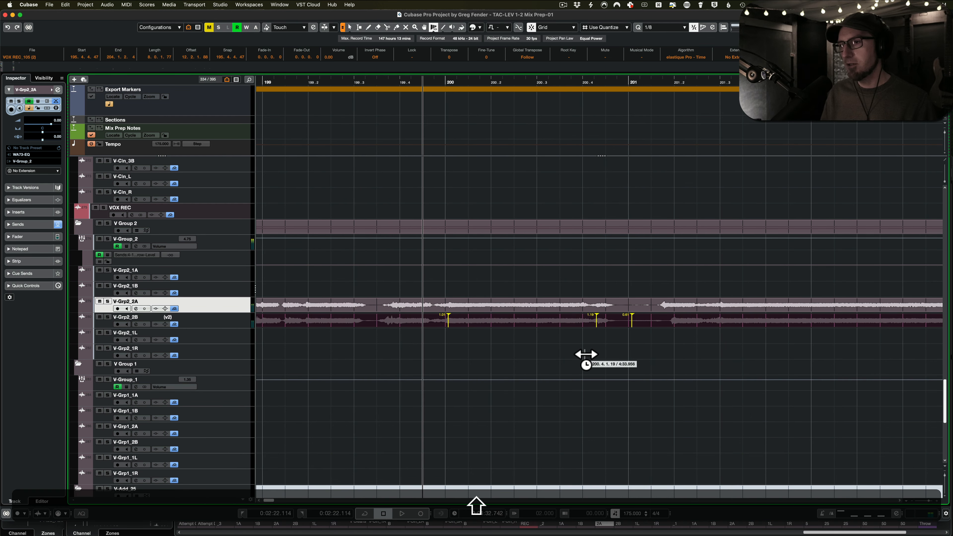
# Play the takes from the start of bar 201 with V-Group_2 soloed, and again unsoloed in the full mix
pyautogui.keyDown('shift'); pyautogui.click(606, 349); pyautogui.keyUp('shift')
pyautogui.scroll(5, 605, 350)
pyautogui.hscroll(3, 680, 351)
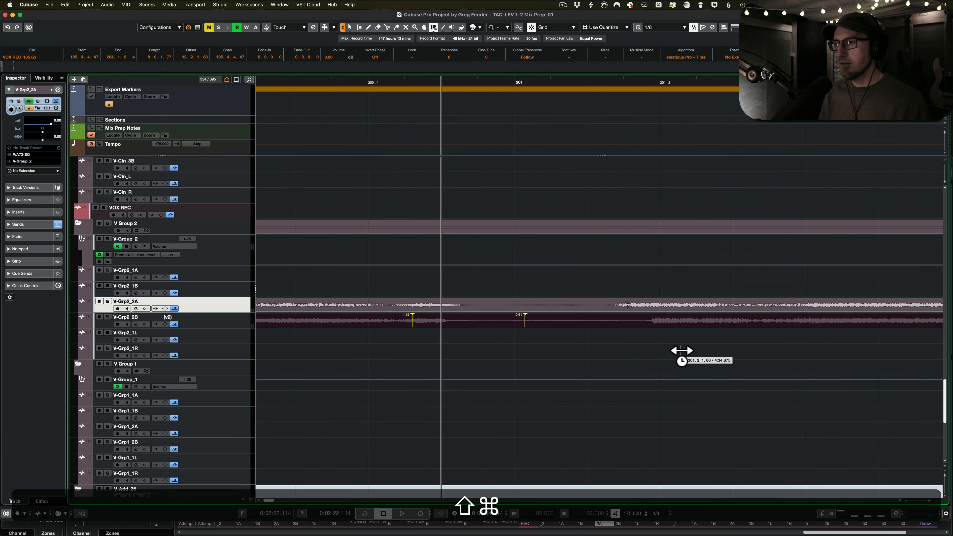
pyautogui.keyDown('shift'); pyautogui.click(459, 356); pyautogui.keyUp('shift')
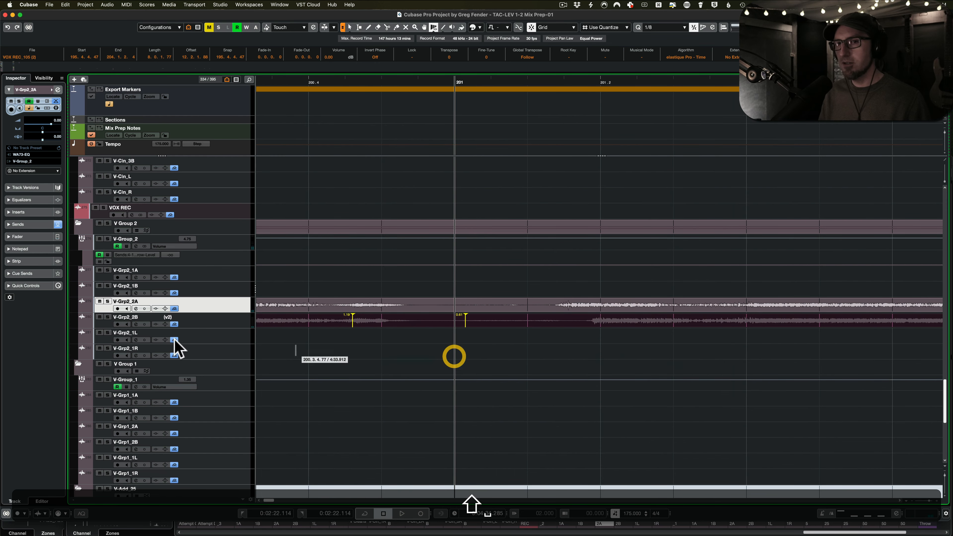
pyautogui.click(107, 239)
pyautogui.press('space')
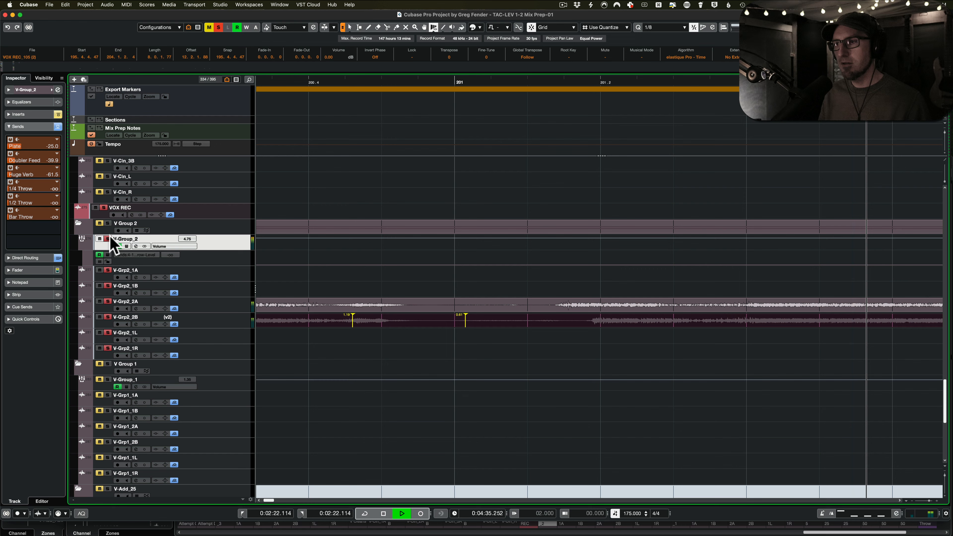
pyautogui.press('space')
pyautogui.click(109, 239)
pyautogui.press('space')
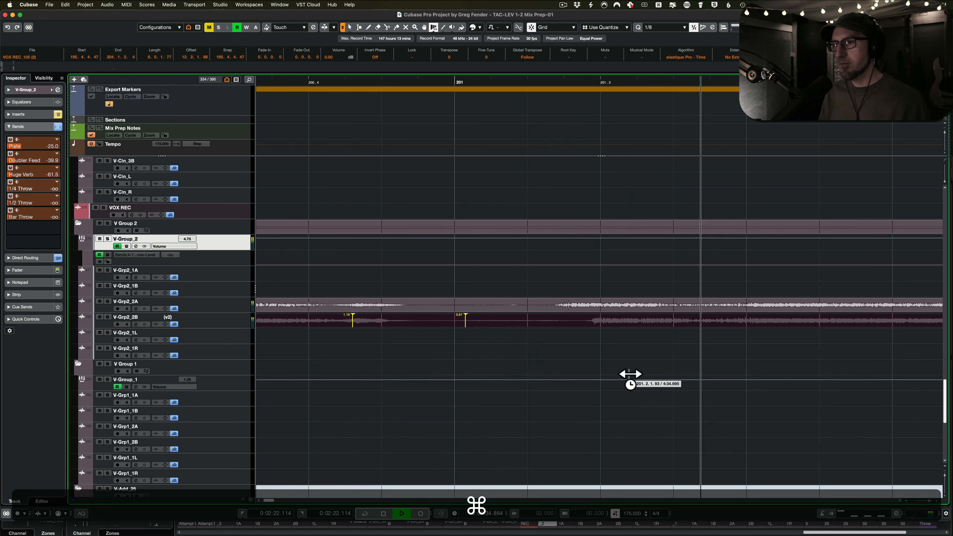
pyautogui.press('space')
# Save the project with the new warp edits on the second VOX REC_109 clip
pyautogui.scroll(-4, 654, 344)
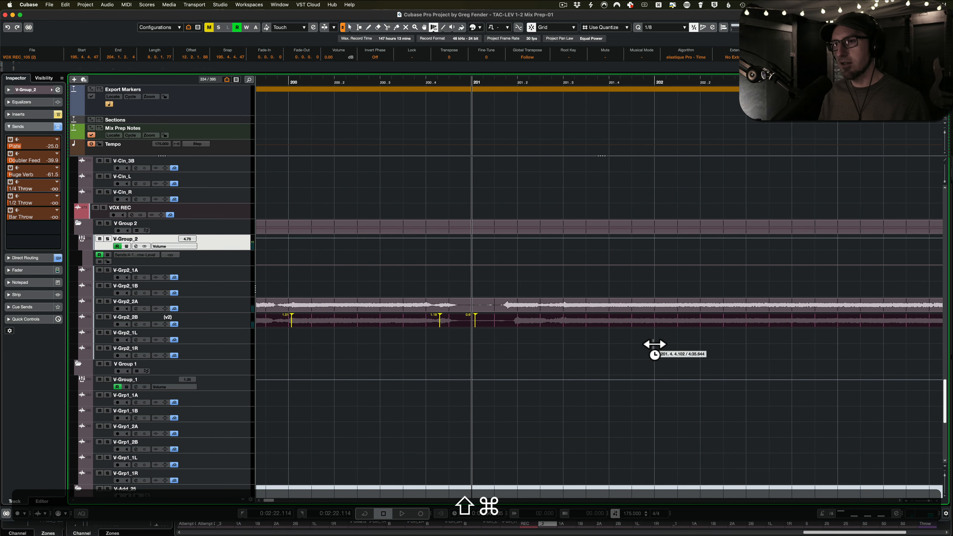
pyautogui.scroll(-2, 654, 344)
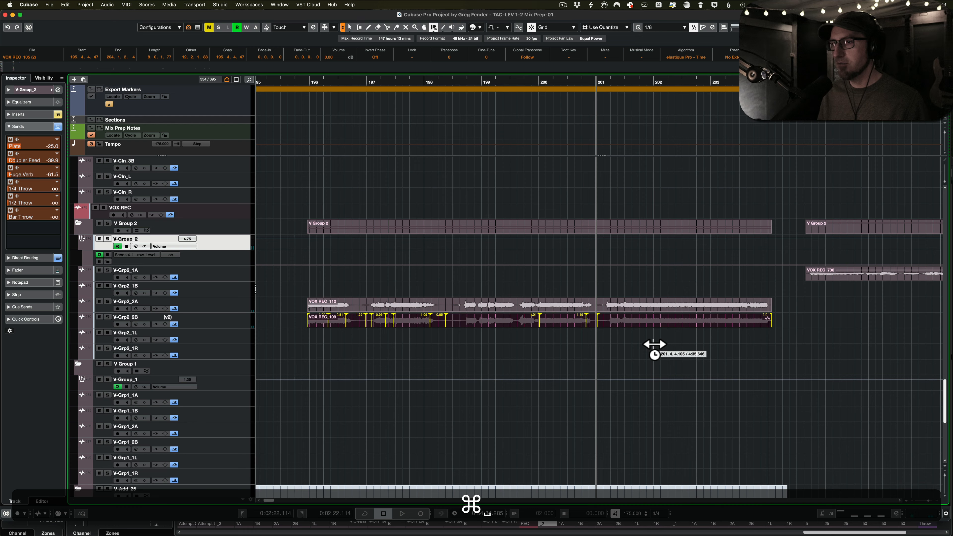
pyautogui.scroll(-4, 654, 344)
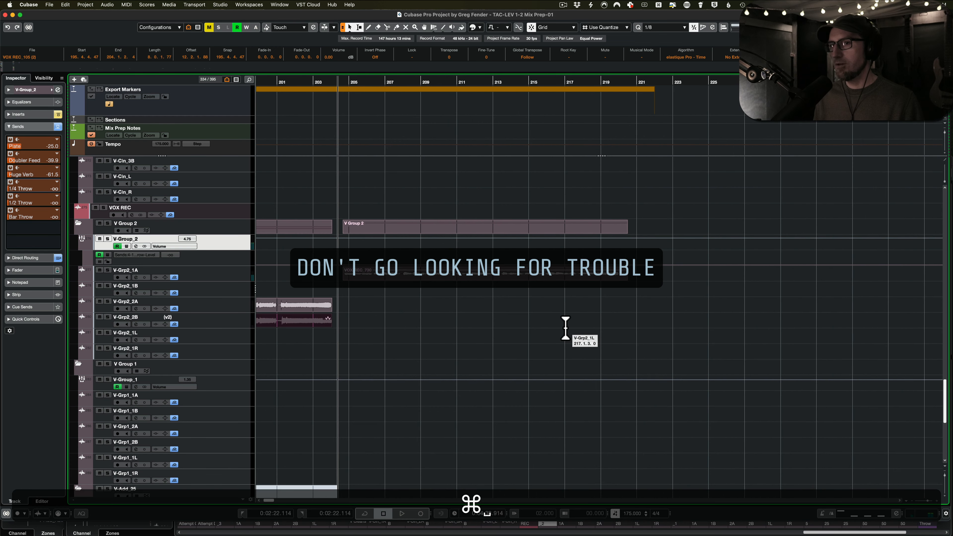
pyautogui.press('super+s')
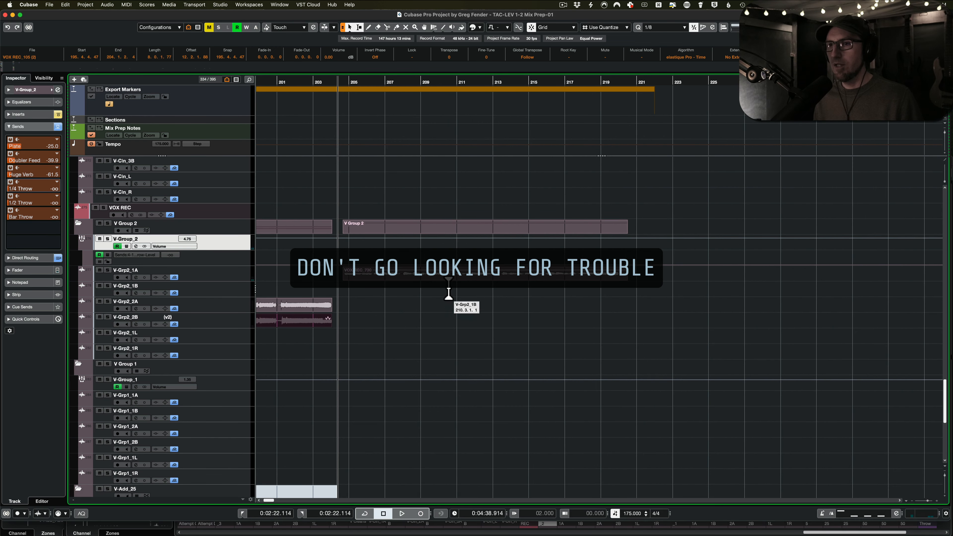
# Place the playhead near bar 205 at VOX REC_730, select V-Grp2_1A, and toggle its solo on and off
pyautogui.click(351, 305)
pyautogui.click(213, 273)
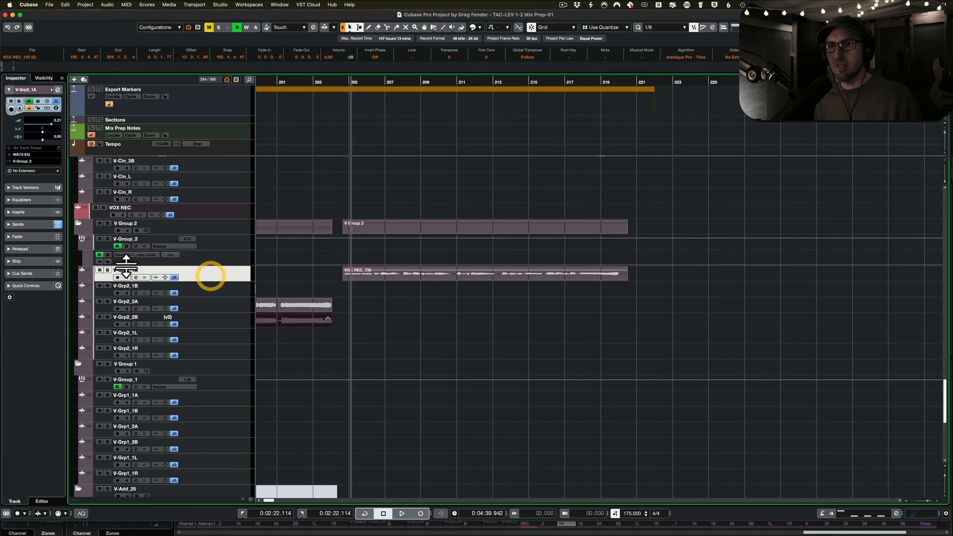
pyautogui.click(108, 272)
pyautogui.click(108, 270)
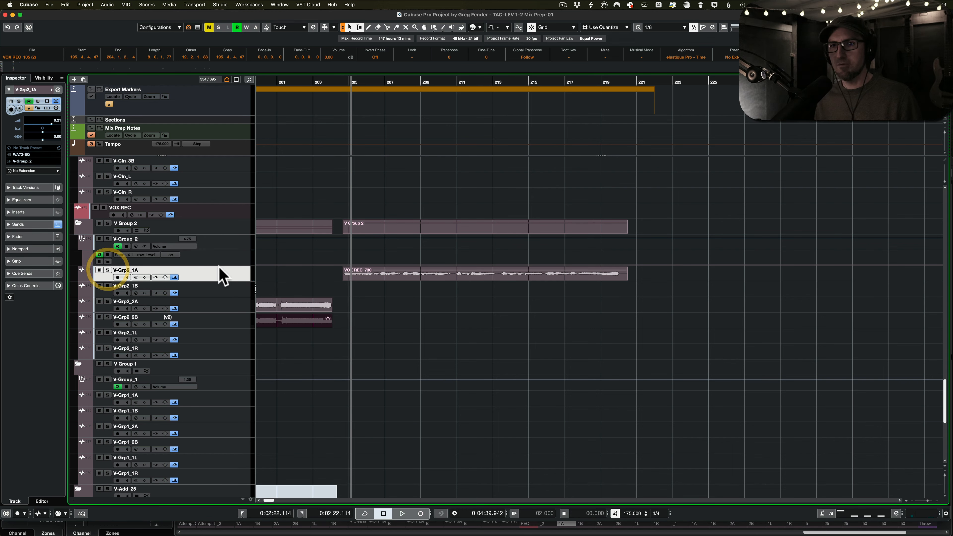
# Review the V Group 2, V Group 1 and V-Add vocal clips across the whole song arrangement
pyautogui.scroll(-4, 389, 298)
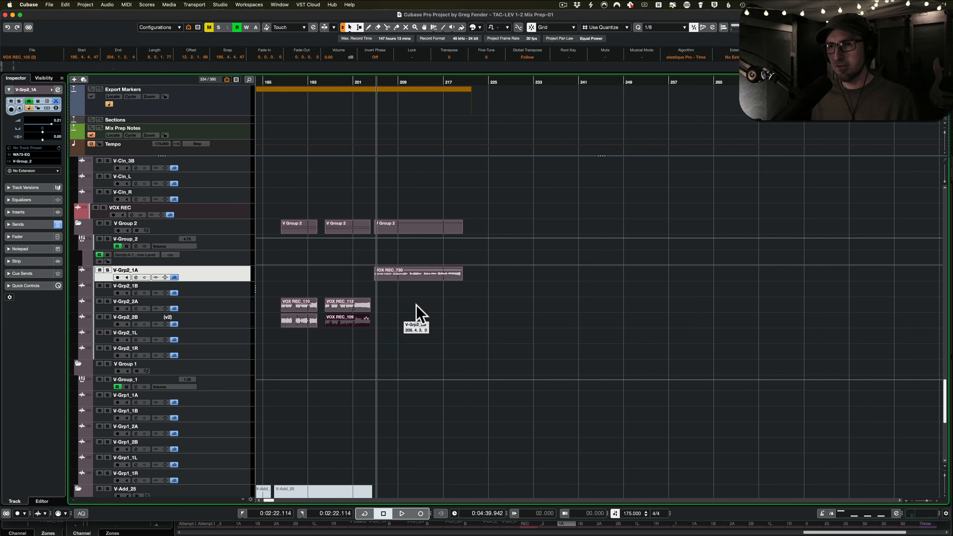
pyautogui.scroll(6, 417, 302)
pyautogui.scroll(-4, 472, 313)
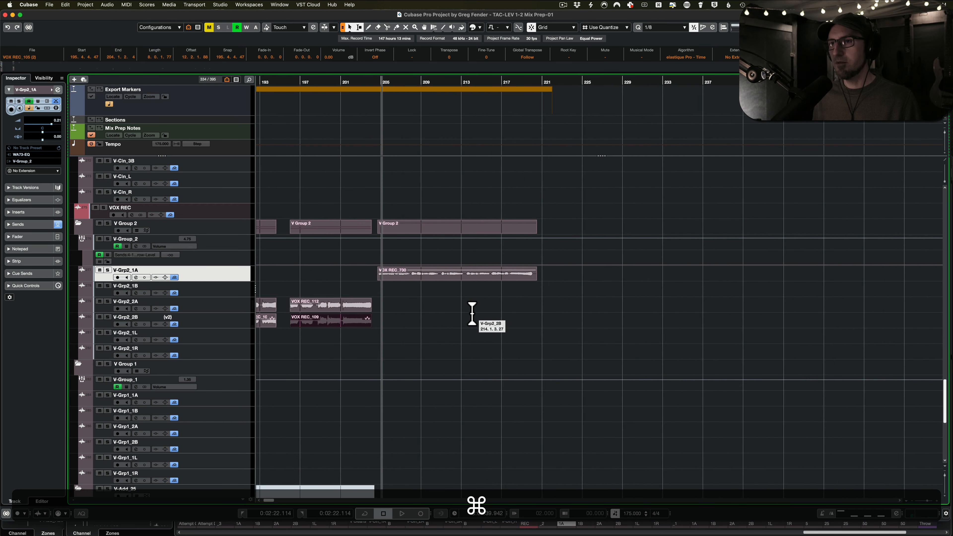
pyautogui.scroll(-2, 472, 313)
pyautogui.scroll(-1, 435, 315)
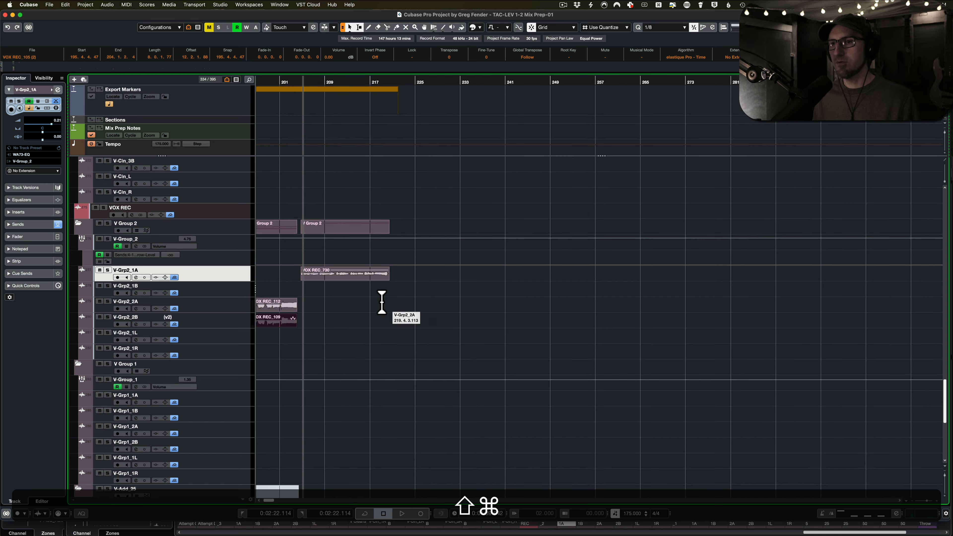
pyautogui.scroll(-1, 383, 303)
pyautogui.scroll(-1, 380, 303)
pyautogui.scroll(-1, 362, 324)
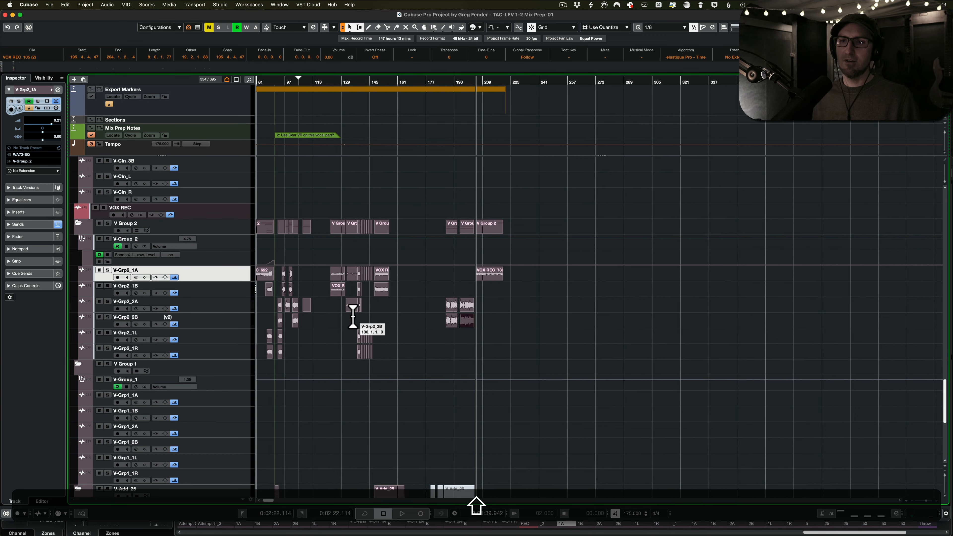
pyautogui.scroll(2, 346, 315)
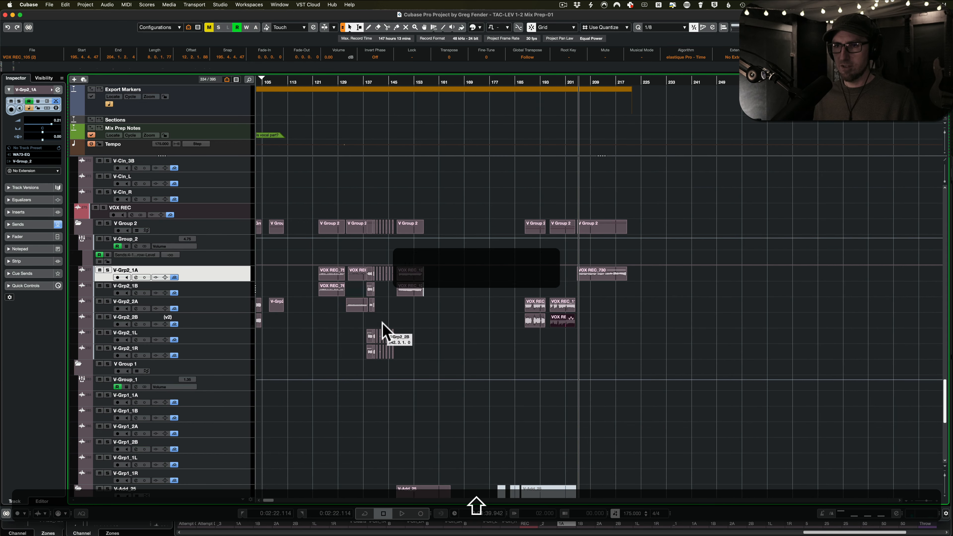
pyautogui.scroll(-4, 408, 391)
pyautogui.hscroll(-10, 413, 357)
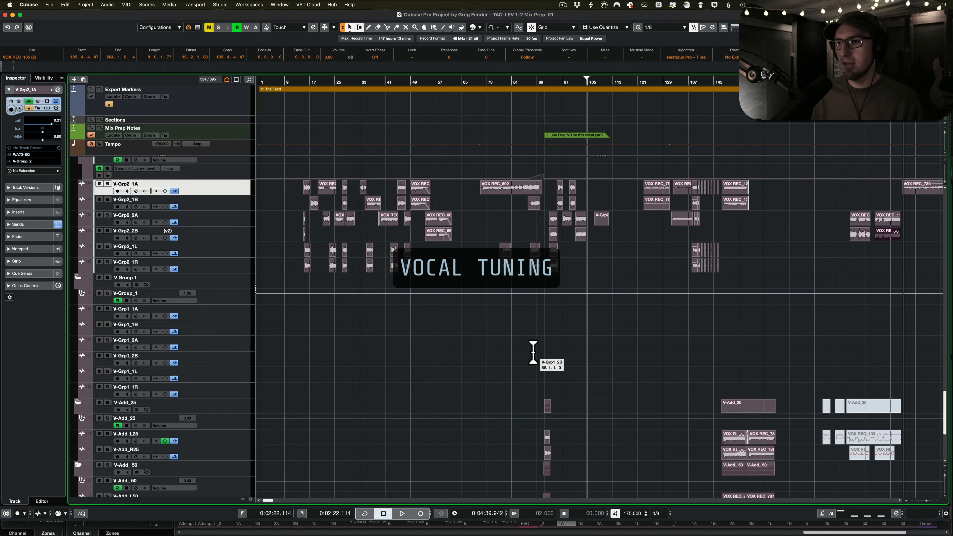
pyautogui.scroll(-3, 540, 350)
pyautogui.hscroll(3, 659, 359)
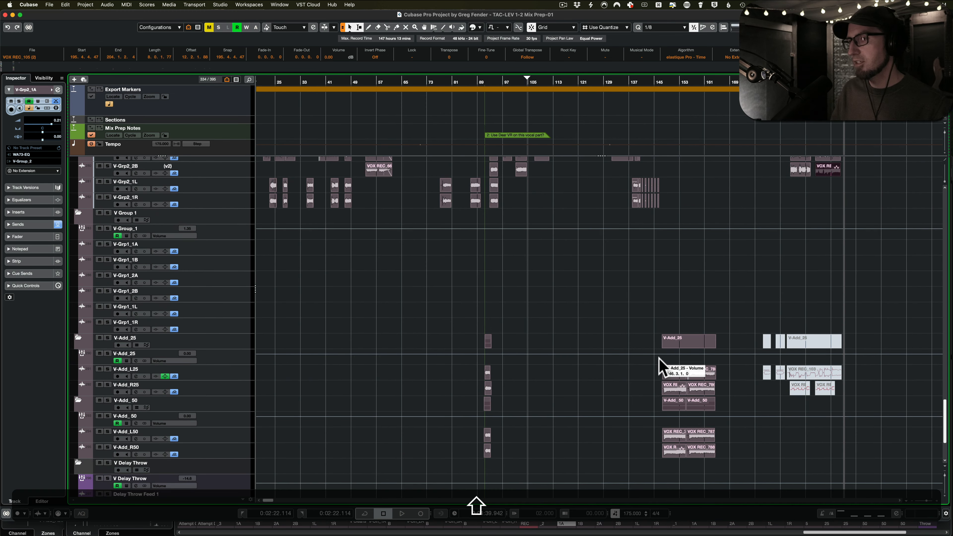
# Locate the playhead at the layered V-Add_25 and V-Add_50 clips around bar 149
pyautogui.keyDown('shift'); pyautogui.click(665, 337); pyautogui.keyUp('shift')
pyautogui.scroll(3, 664, 334)
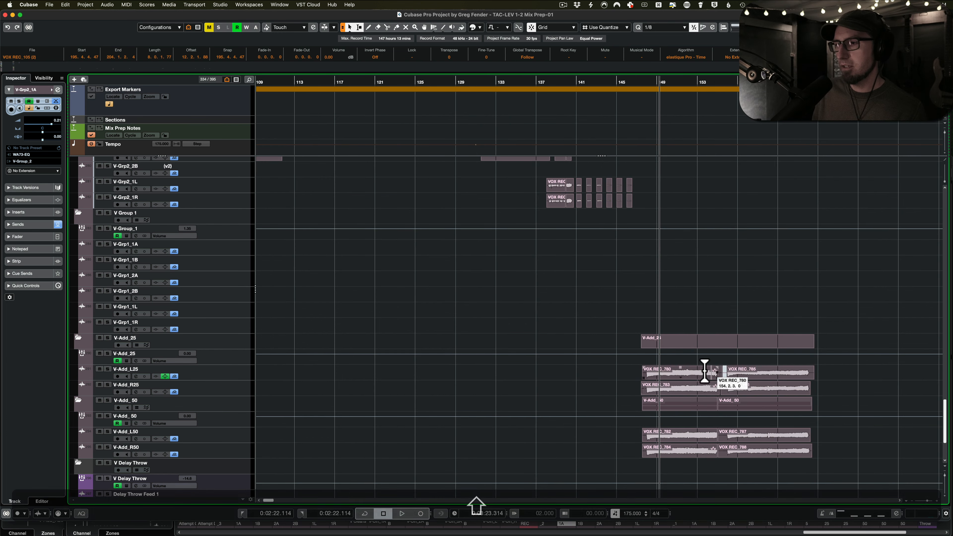
pyautogui.keyDown('shift'); pyautogui.click(647, 326); pyautogui.keyUp('shift')
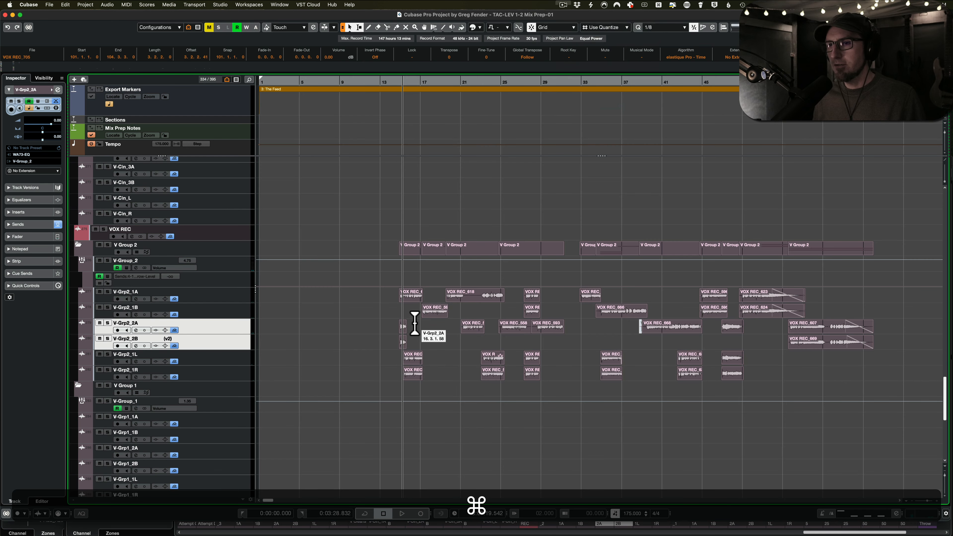
# Play the layered V Group 2 vocals from bar 16, and relocate the playhead to the middle of bar 18
pyautogui.scroll(3, 417, 326)
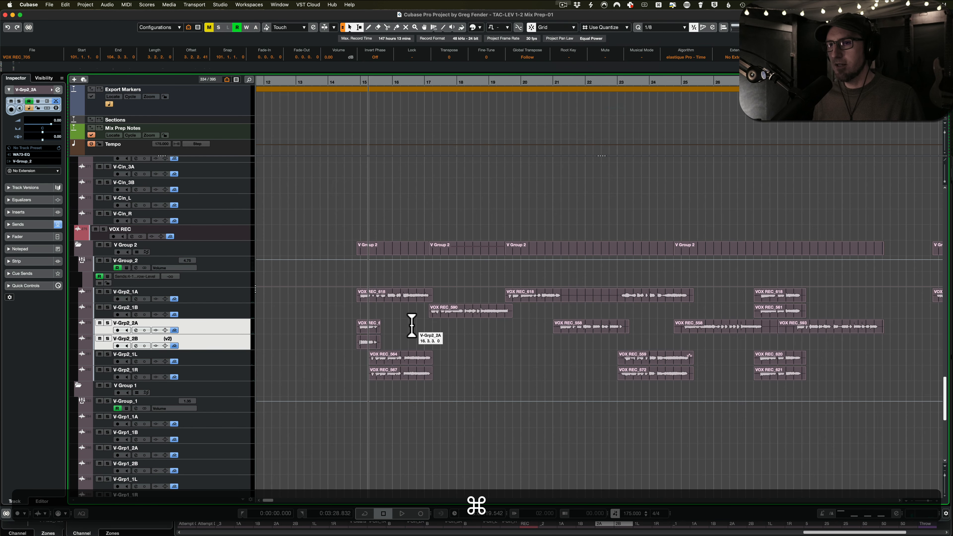
pyautogui.keyDown('shift'); pyautogui.click(401, 336); pyautogui.keyUp('shift')
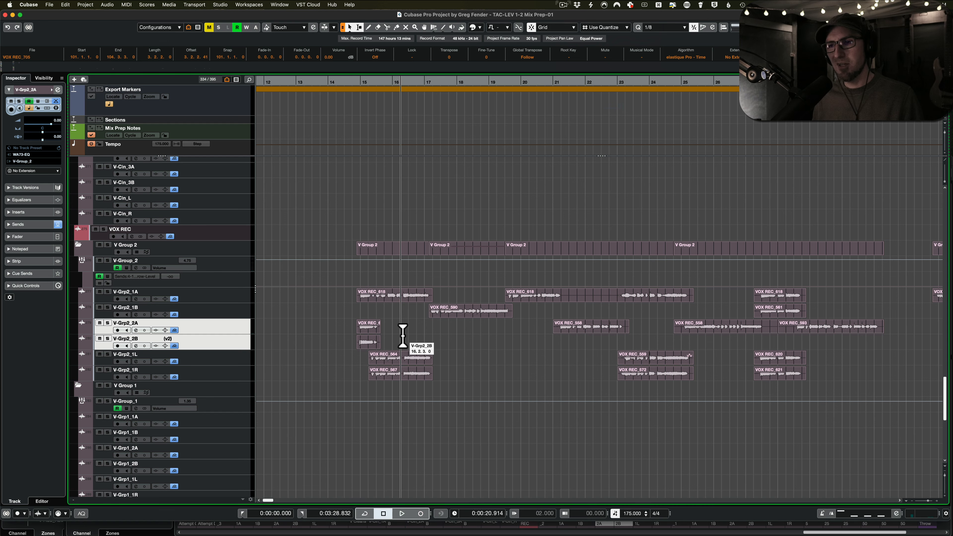
pyautogui.press('space')
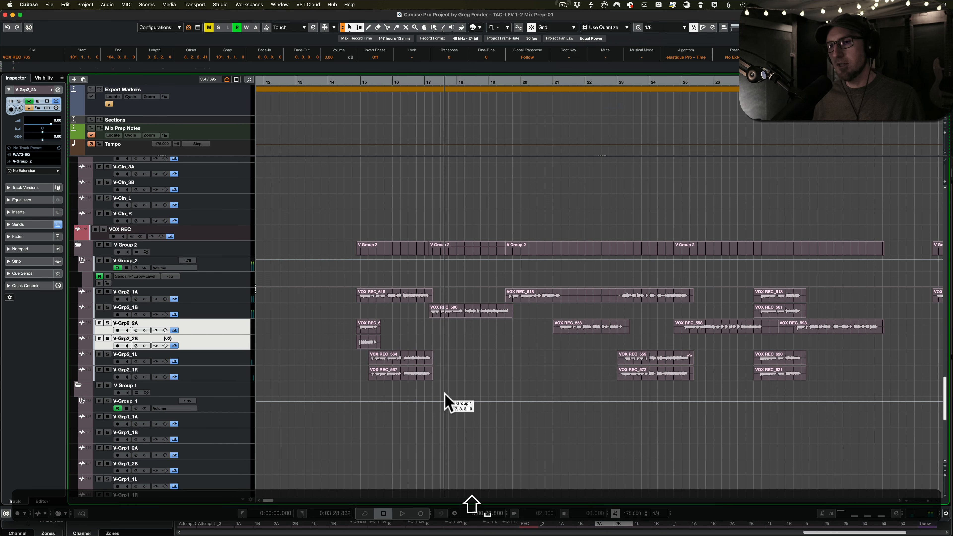
pyautogui.keyDown('shift'); pyautogui.click(476, 391); pyautogui.keyUp('shift')
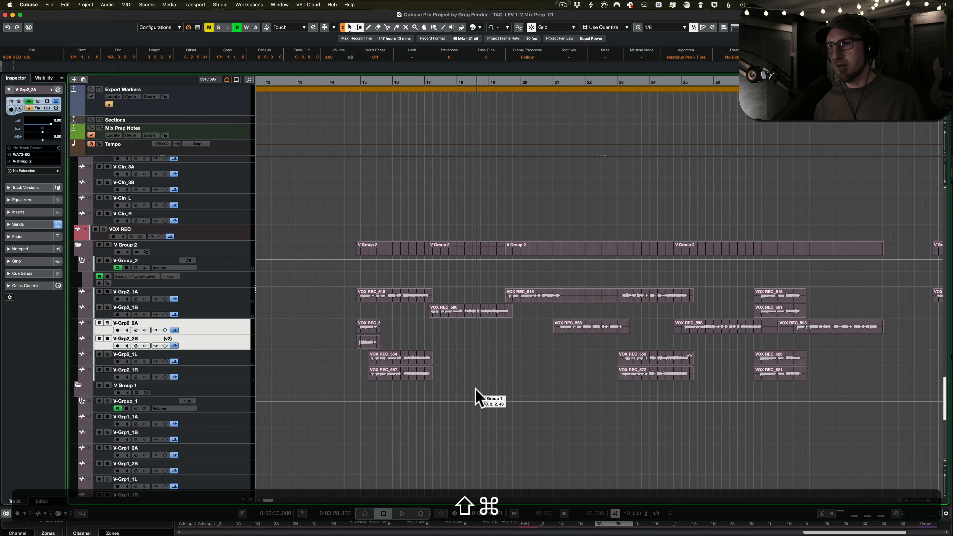
pyautogui.scroll(-2, 476, 391)
pyautogui.keyDown('shift'); pyautogui.click(476, 390); pyautogui.keyUp('shift')
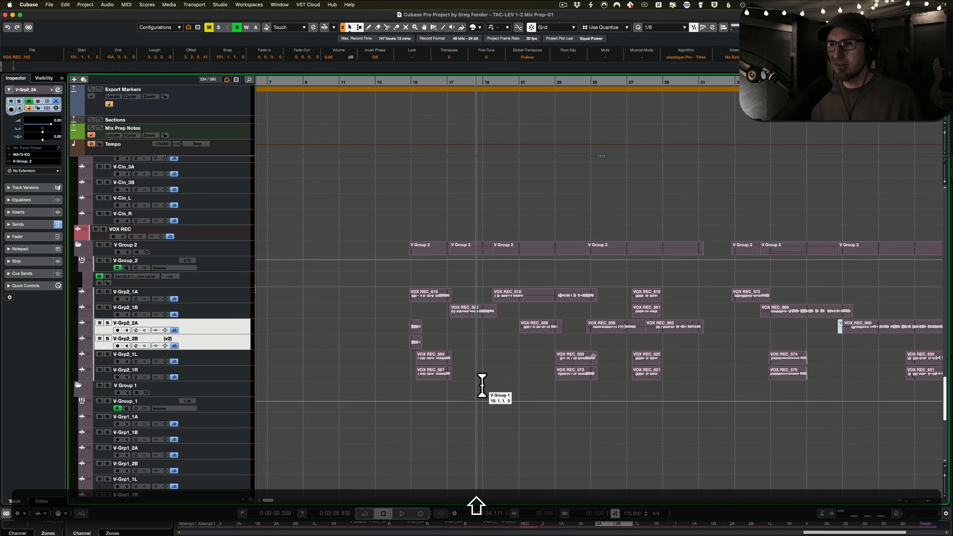
# Play the V Group 2 vocals through the green clips on V-Grp2_1A, V-Grp2_1L and V-Grp2_1R from around bar 72
pyautogui.hscroll(10, 481, 388)
pyautogui.scroll(-1, 608, 351)
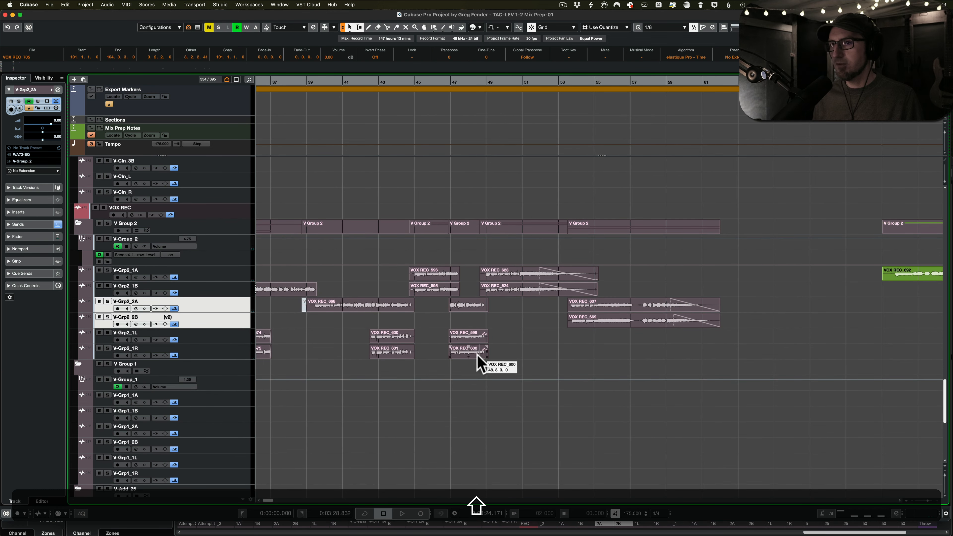
pyautogui.hscroll(5, 774, 330)
pyautogui.keyDown('shift'); pyautogui.click(674, 338); pyautogui.keyUp('shift')
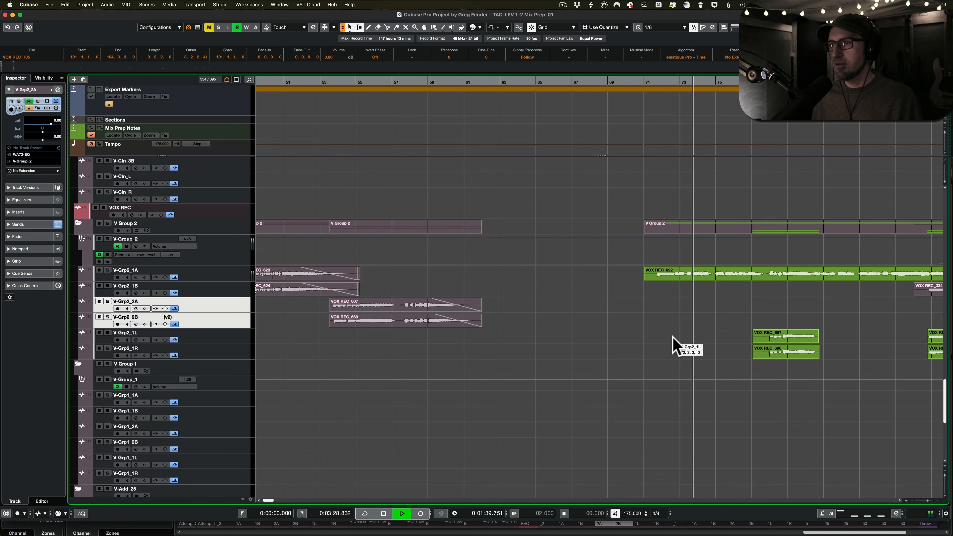
pyautogui.press('space')
pyautogui.hscroll(3, 683, 338)
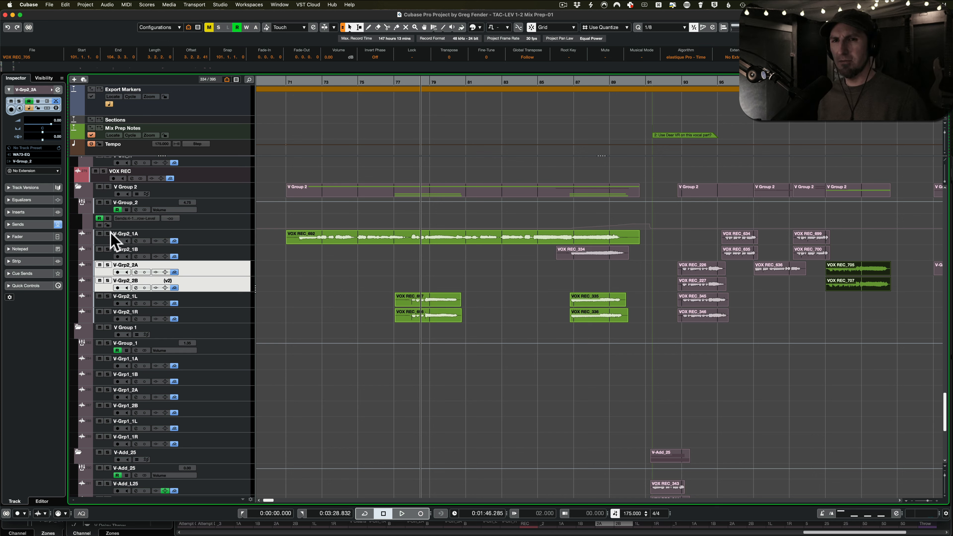
pyautogui.press('space')
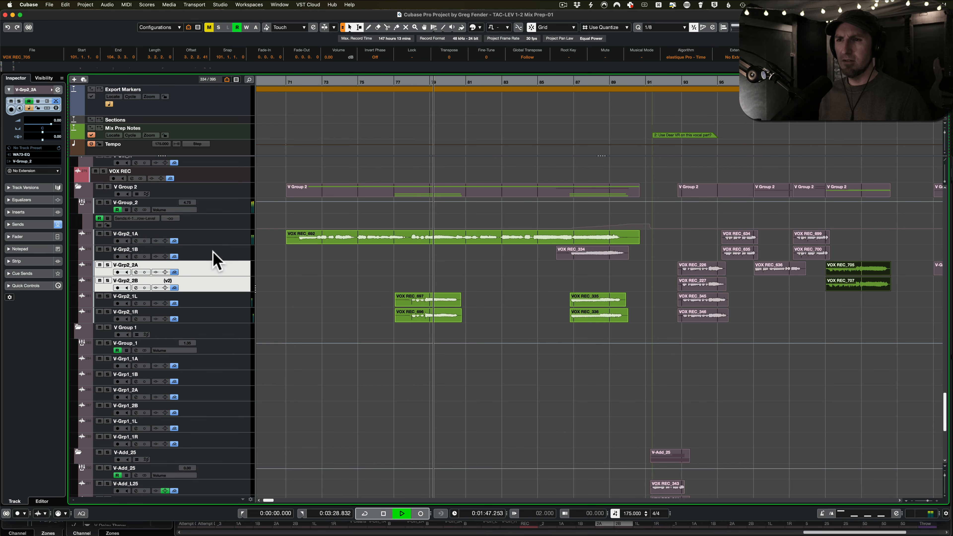
# Nudge the pitch of the low VariAudio segment at bar 72 of VOX REC_692 slightly down and audition it in the loop
pyautogui.press('space')
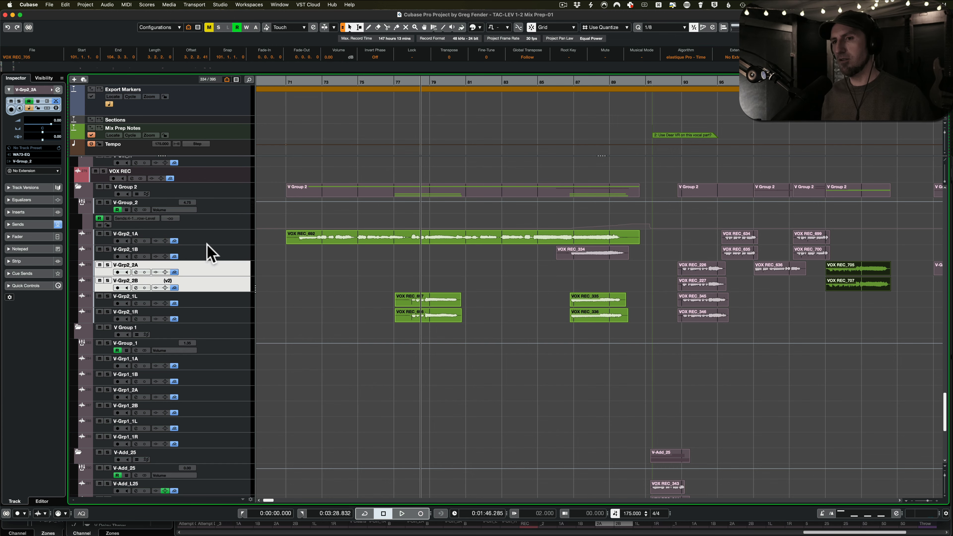
pyautogui.click(372, 300)
pyautogui.hotkey('shift', 'space')
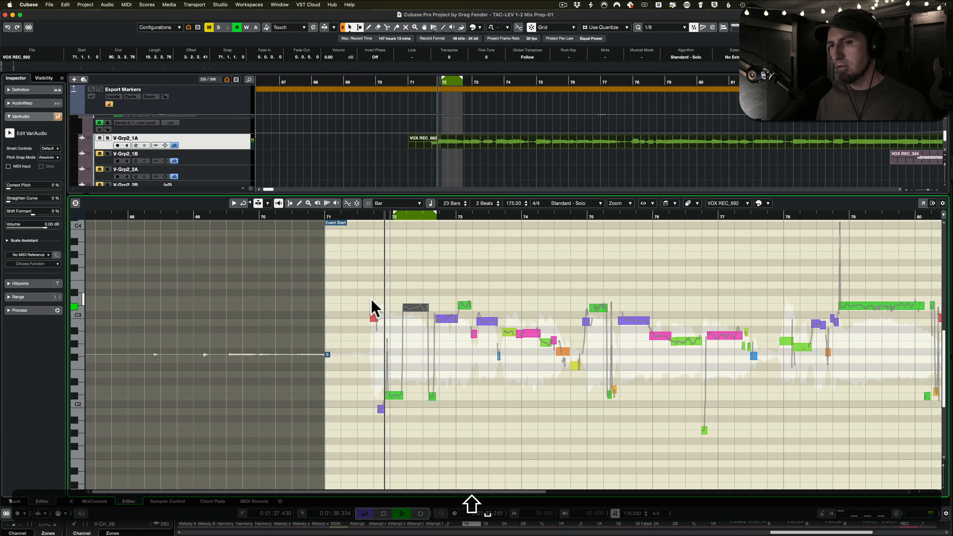
pyautogui.click(393, 395)
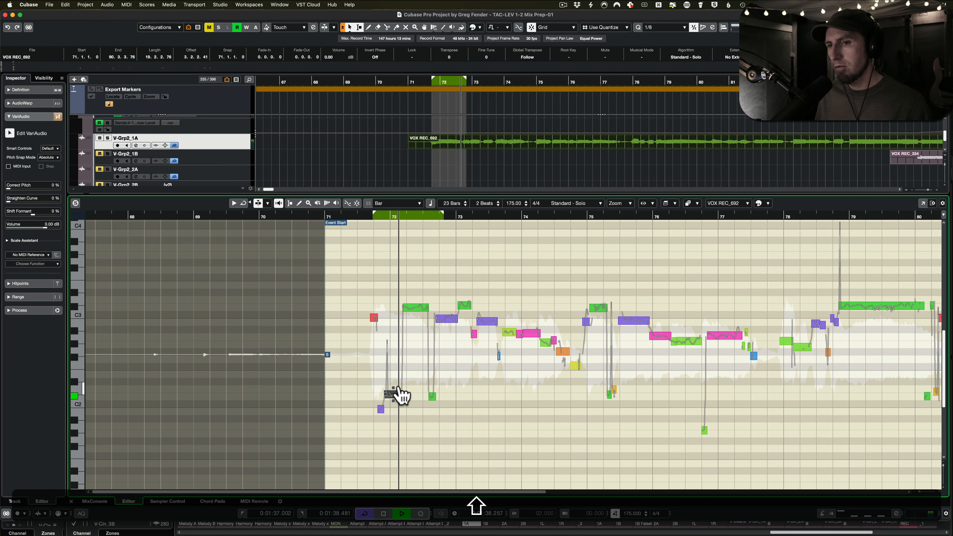
pyautogui.click(398, 392)
pyautogui.moveTo(398, 395); pyautogui.dragTo(398, 396)
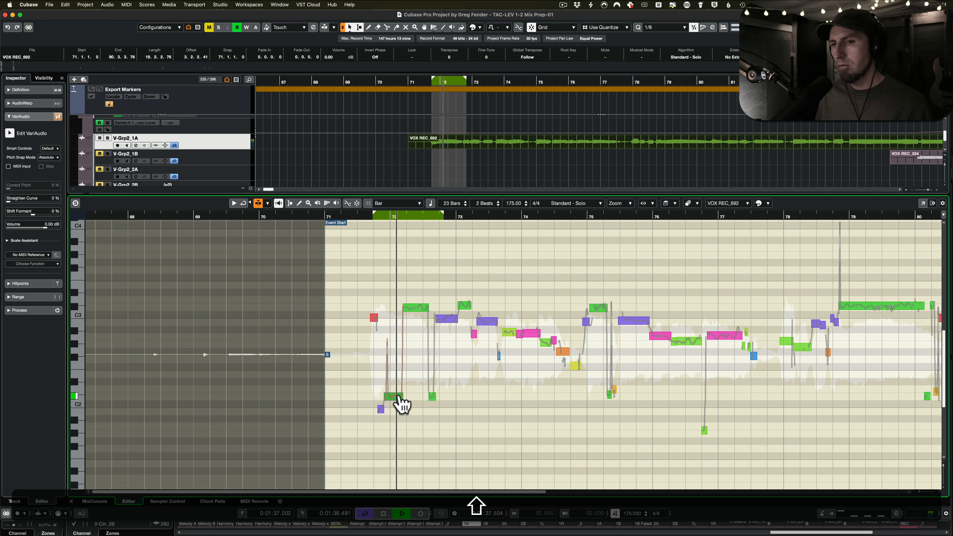
pyautogui.click(398, 397)
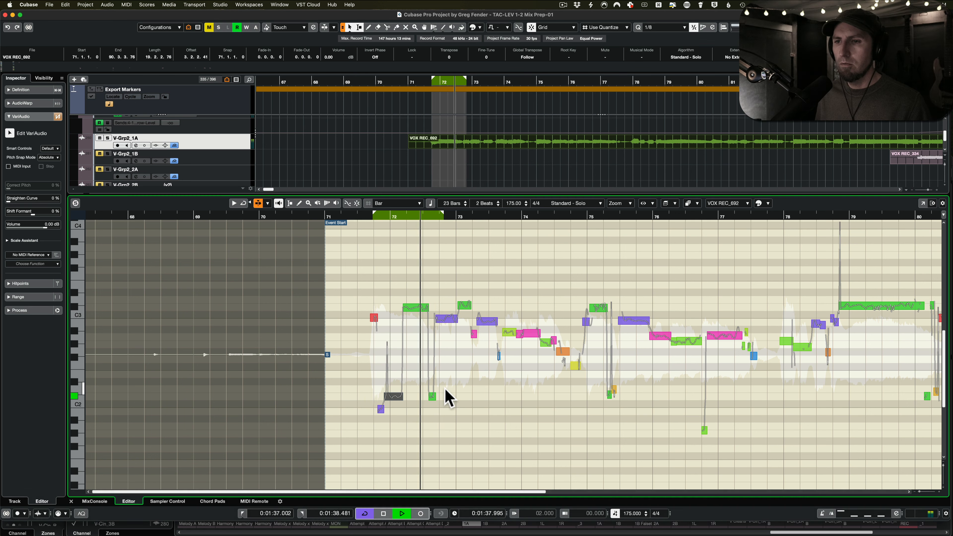
pyautogui.press('space')
pyautogui.press('space')
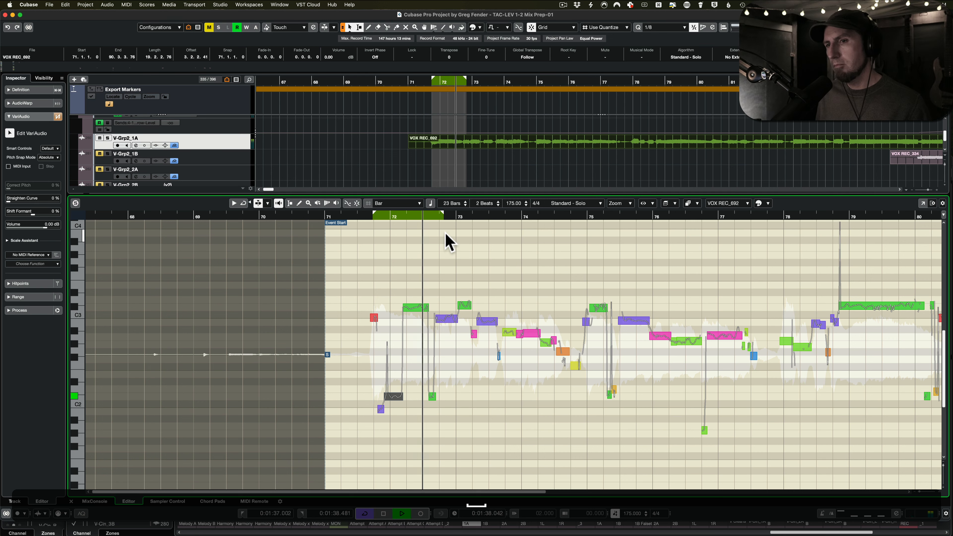
# Shift the cycle range to around bar 73 and audition the VOX REC_692 segments from just before bar 72
pyautogui.moveTo(426, 215); pyautogui.dragTo(473, 210)
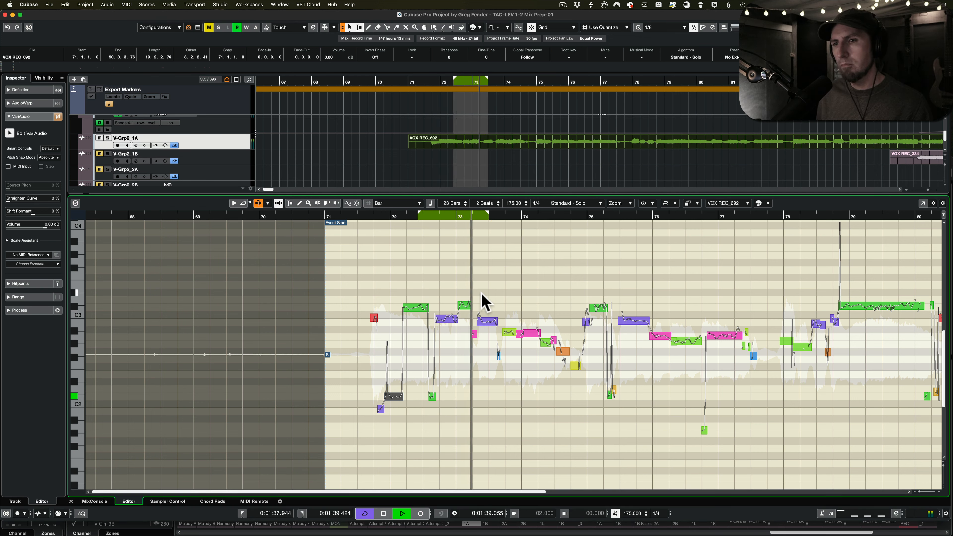
pyautogui.press('space')
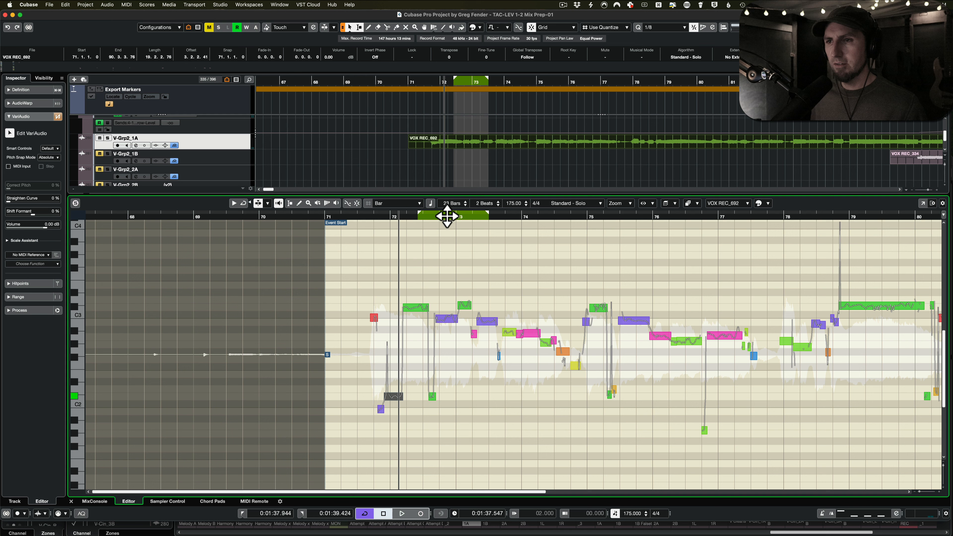
pyautogui.press('shift')
pyautogui.click(420, 277)
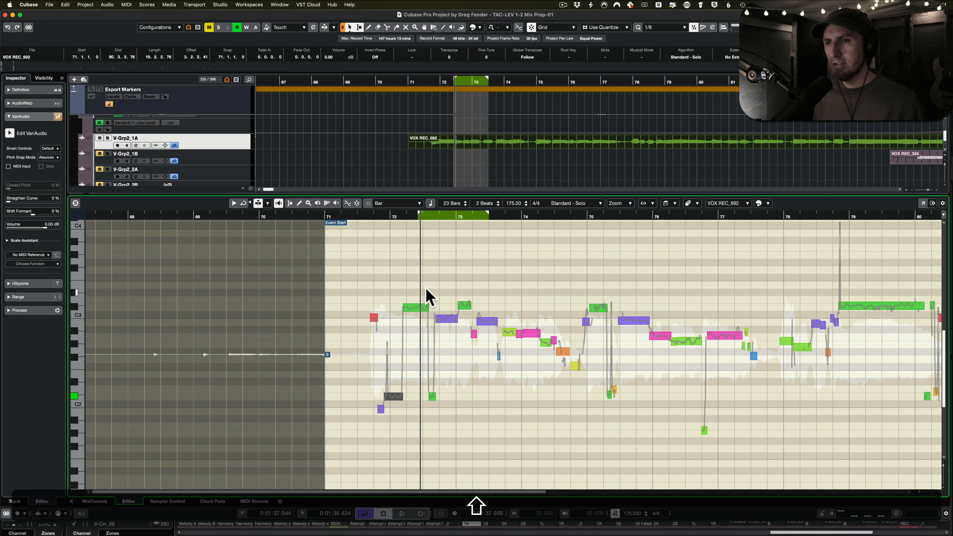
pyautogui.keyDown('shift'); pyautogui.click(423, 288); pyautogui.keyUp('shift')
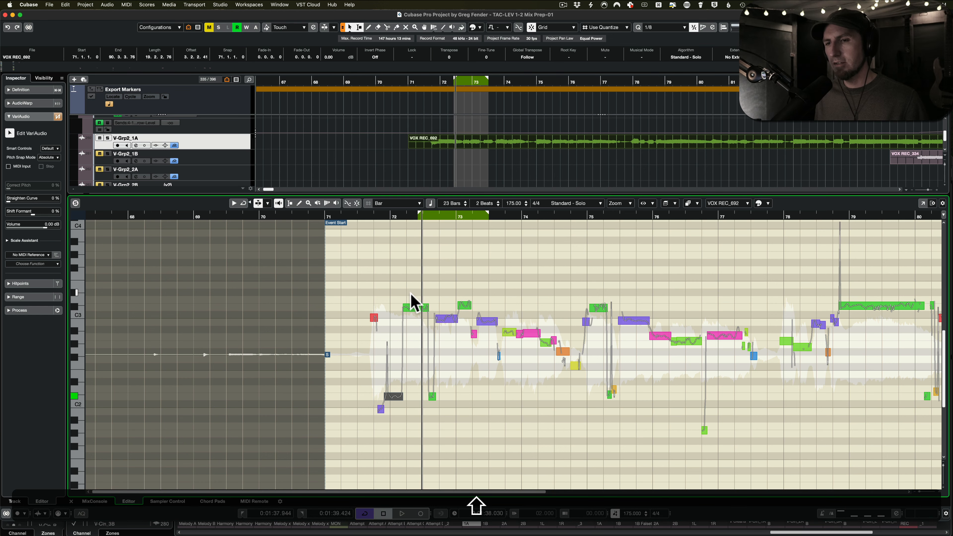
pyautogui.keyDown('shift'); pyautogui.click(381, 291); pyautogui.keyUp('shift')
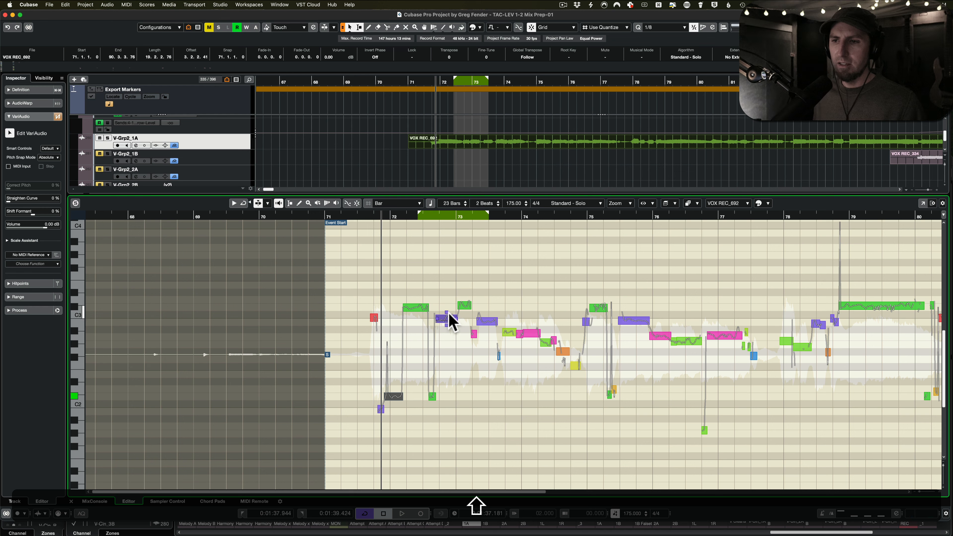
pyautogui.keyDown('shift'); pyautogui.click(418, 290); pyautogui.keyUp('shift')
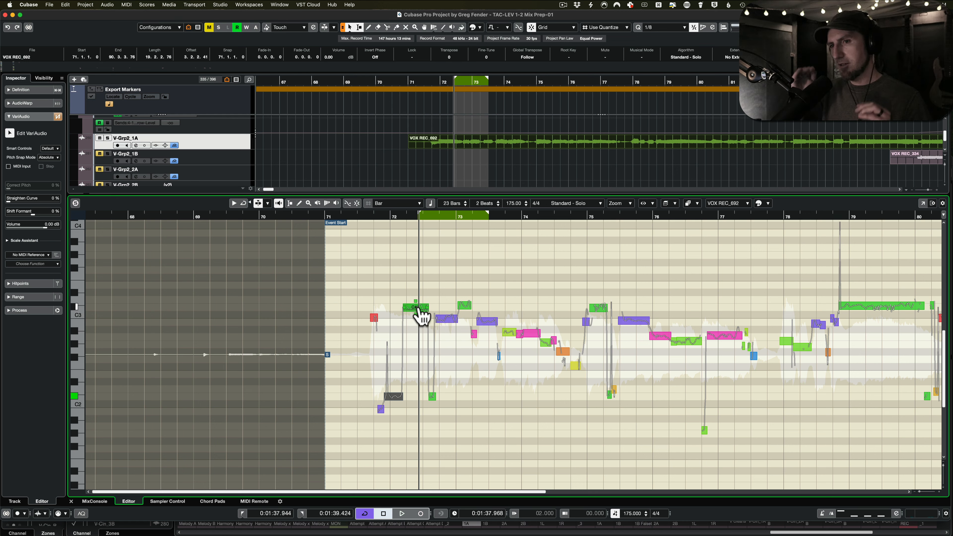
pyautogui.keyDown('shift'); pyautogui.click(415, 291); pyautogui.keyUp('shift')
pyautogui.press('space')
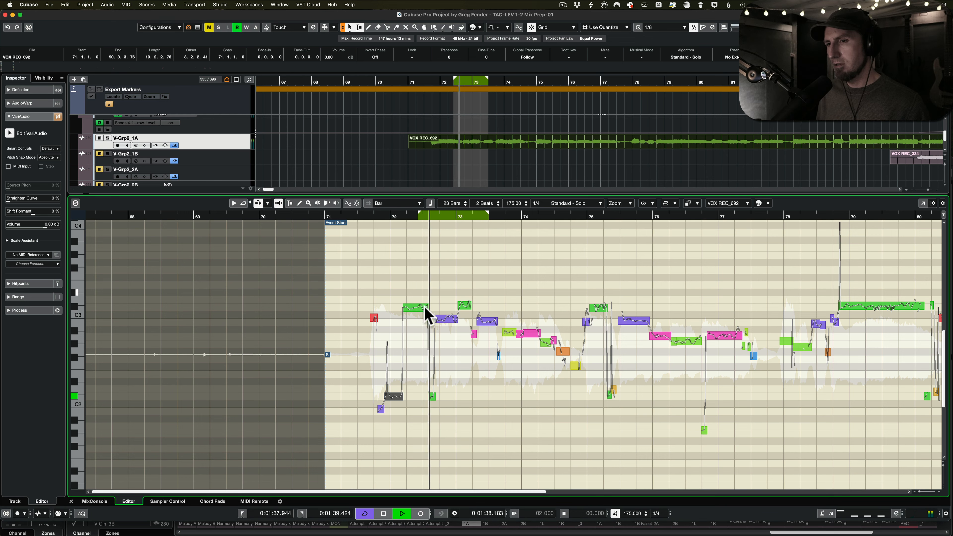
# Shift the cycle range slightly further past bar 73 and nudge the segment just after bar 73 slightly down in pitch
pyautogui.press('space')
pyautogui.moveTo(468, 213); pyautogui.dragTo(486, 213)
pyautogui.keyDown('shift'); pyautogui.click(472, 298); pyautogui.keyUp('shift')
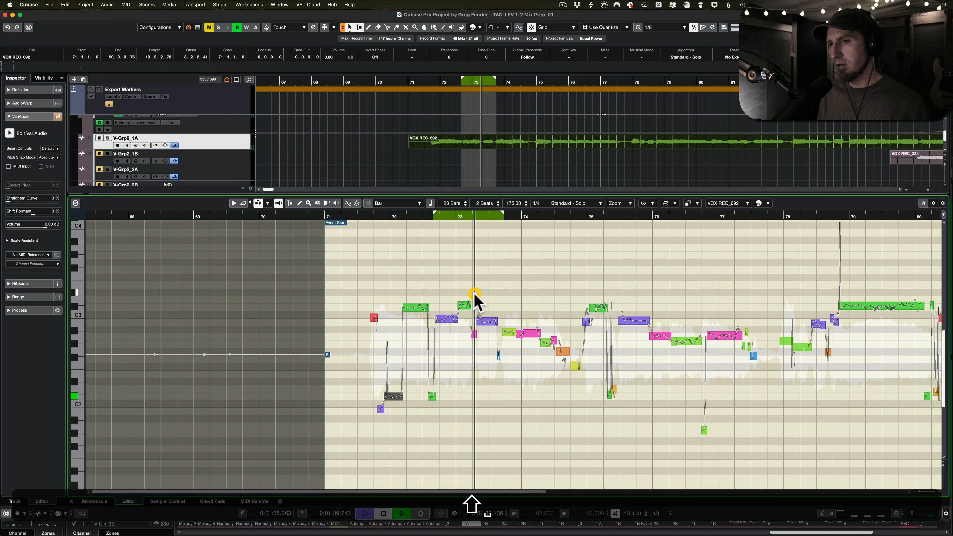
pyautogui.press('space')
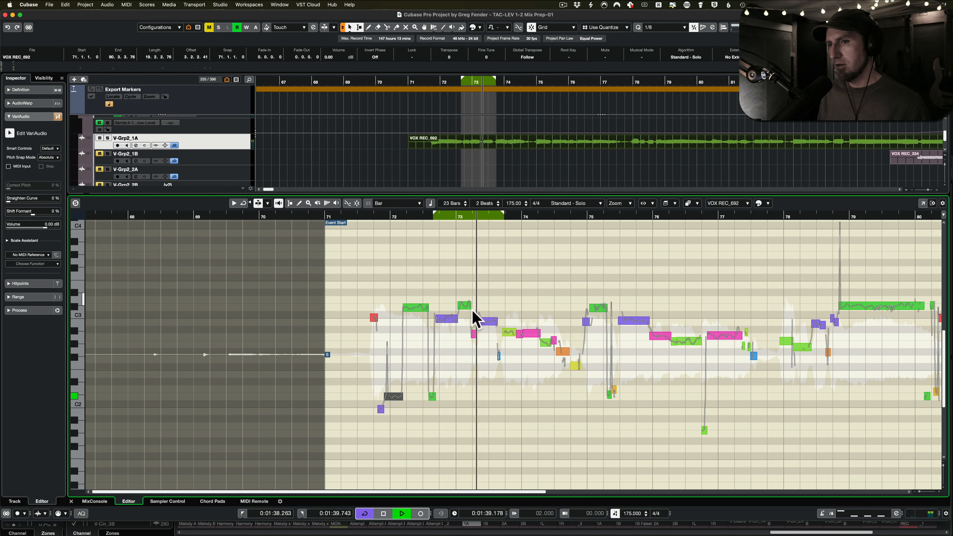
pyautogui.keyDown('shift'); pyautogui.click(487, 323); pyautogui.keyUp('shift')
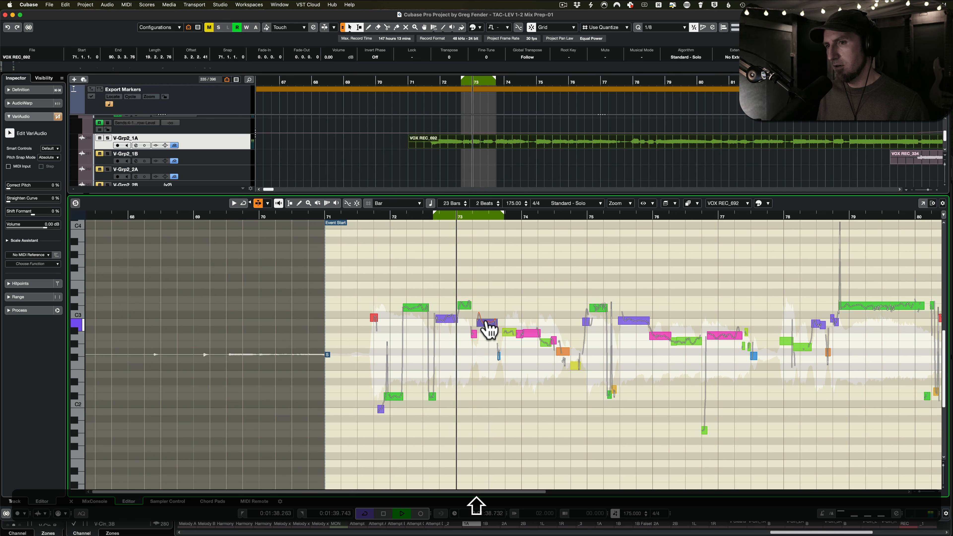
# Solo the sample editor for VOX REC_787 and set Correct Pitch to about 69% on the run of segments between bars 156 and 158
pyautogui.hotkey('shift', 'm')
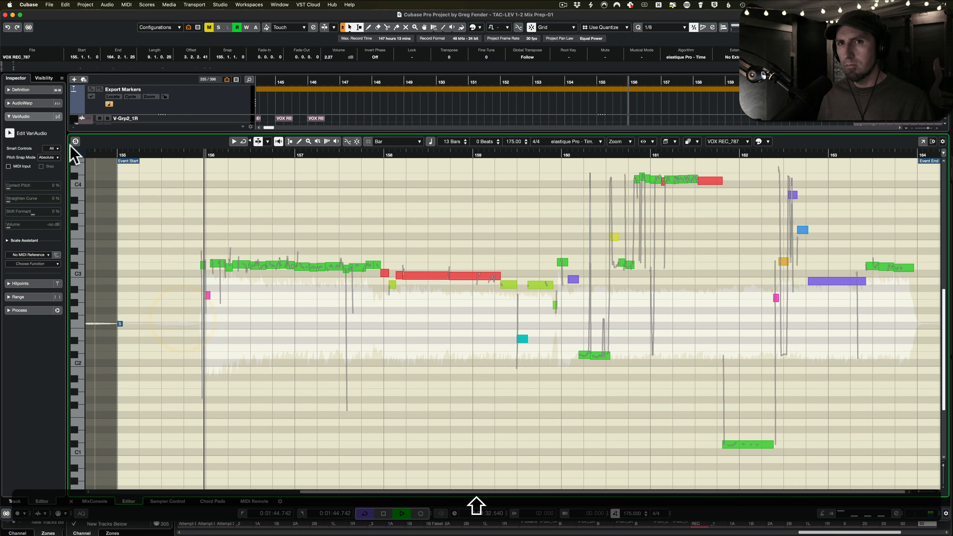
pyautogui.click(76, 142)
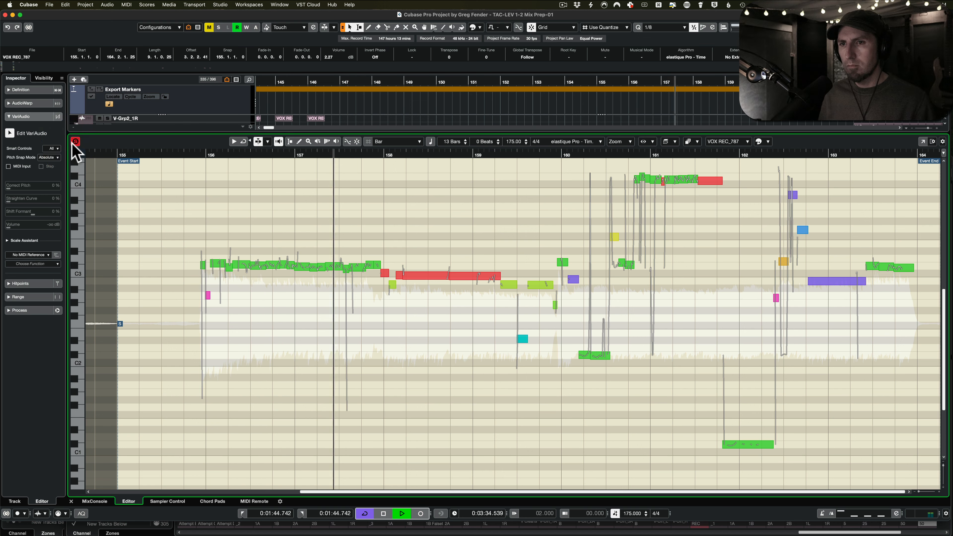
pyautogui.moveTo(207, 211); pyautogui.dragTo(368, 276)
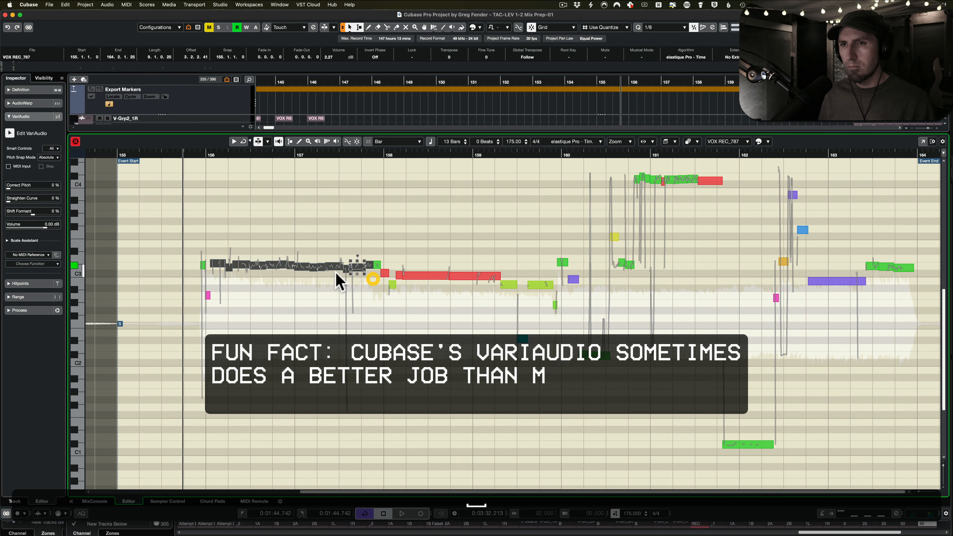
pyautogui.moveTo(302, 271); pyautogui.dragTo(303, 235)
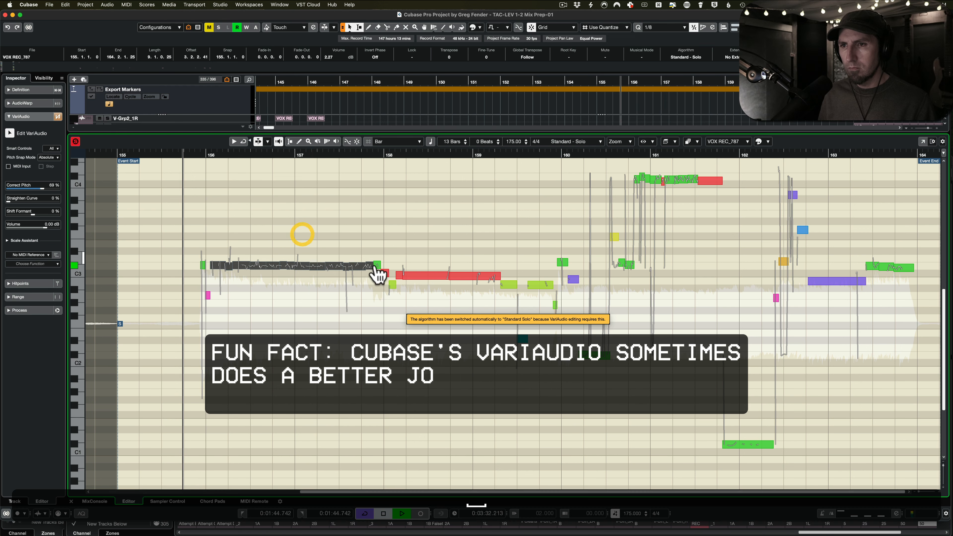
pyautogui.moveTo(400, 258); pyautogui.dragTo(479, 262)
pyautogui.press('space')
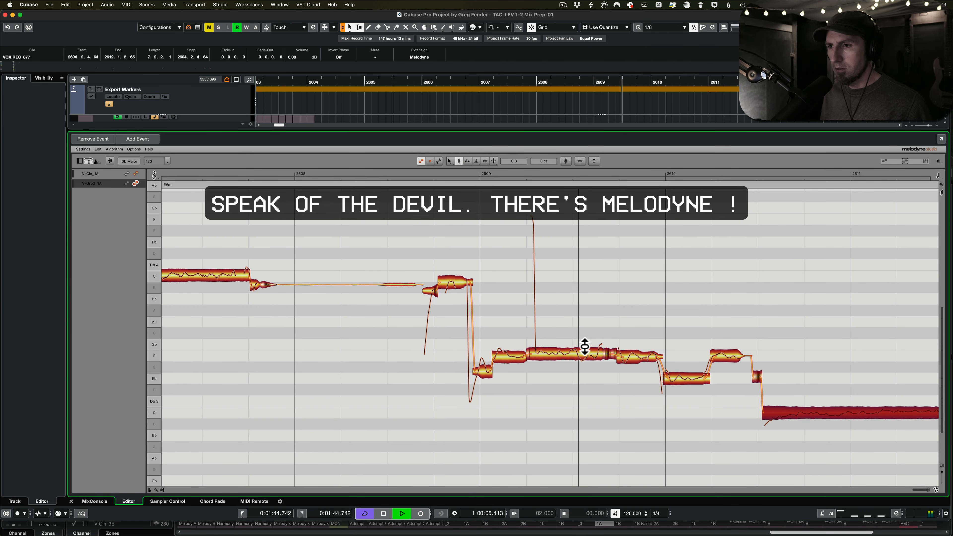
# Pull the sustained VOX REC_877 notes around bars 2009 to 2010 onto pitch in Melodyne
pyautogui.click(575, 355)
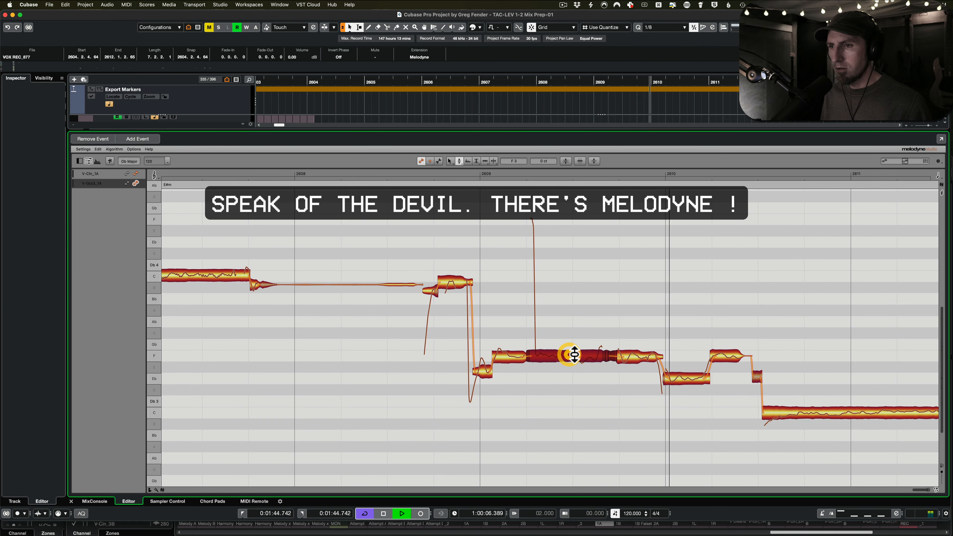
pyautogui.click(637, 357)
pyautogui.click(681, 378)
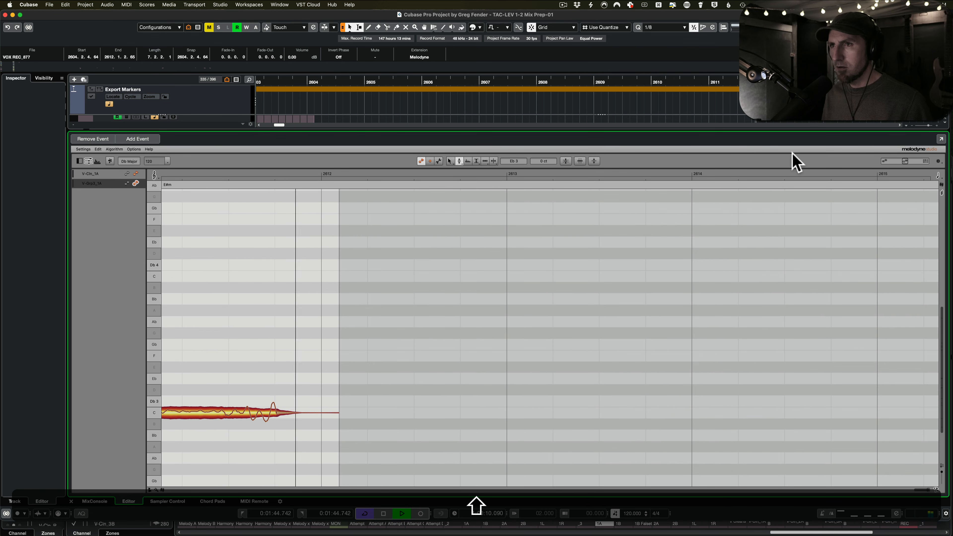
pyautogui.keyDown('alt'); pyautogui.keyDown('super'); pyautogui.click(235, 106); pyautogui.keyUp('super'); pyautogui.keyUp('alt')
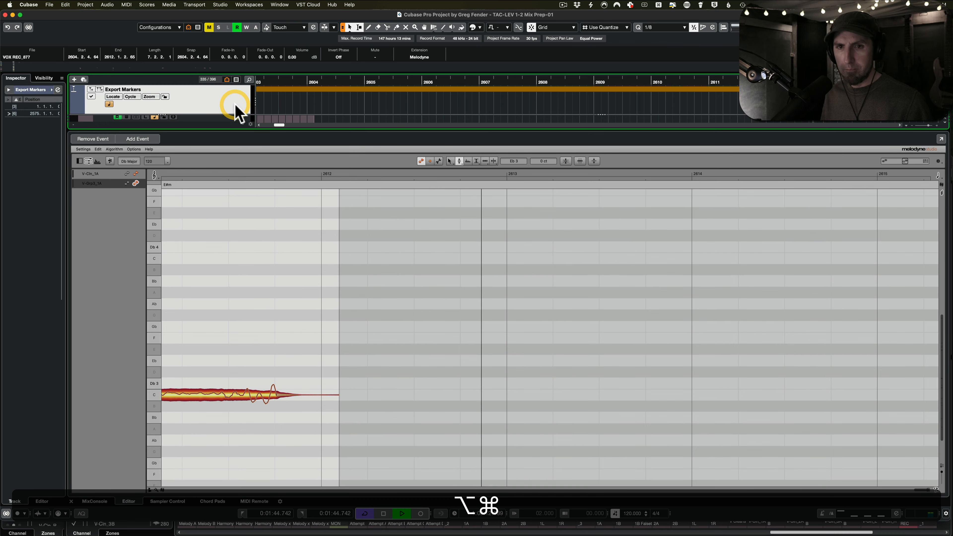
pyautogui.press('alt+super+e')
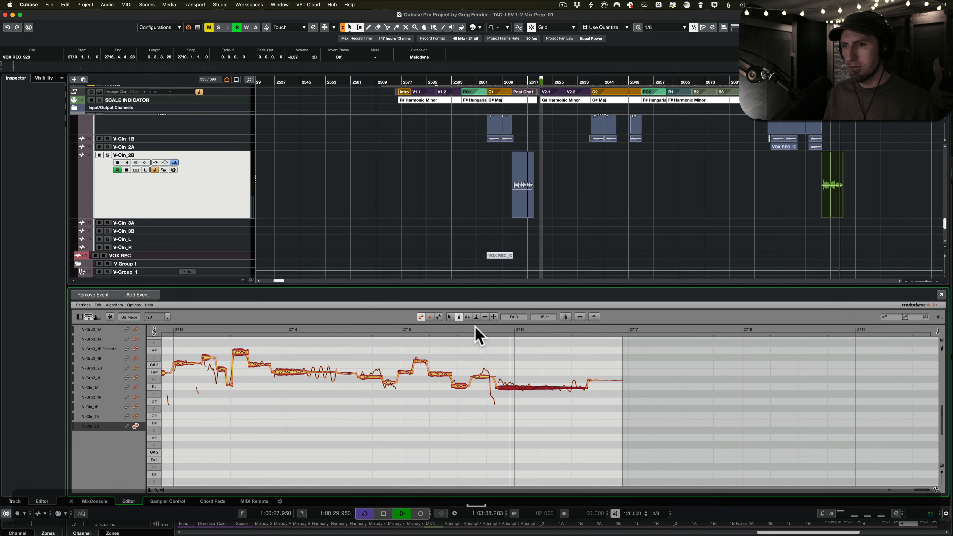
# Stop playback, select the VOX REC_920 clip on V-Cln_2B, and locate the playhead just before its start
pyautogui.press('space')
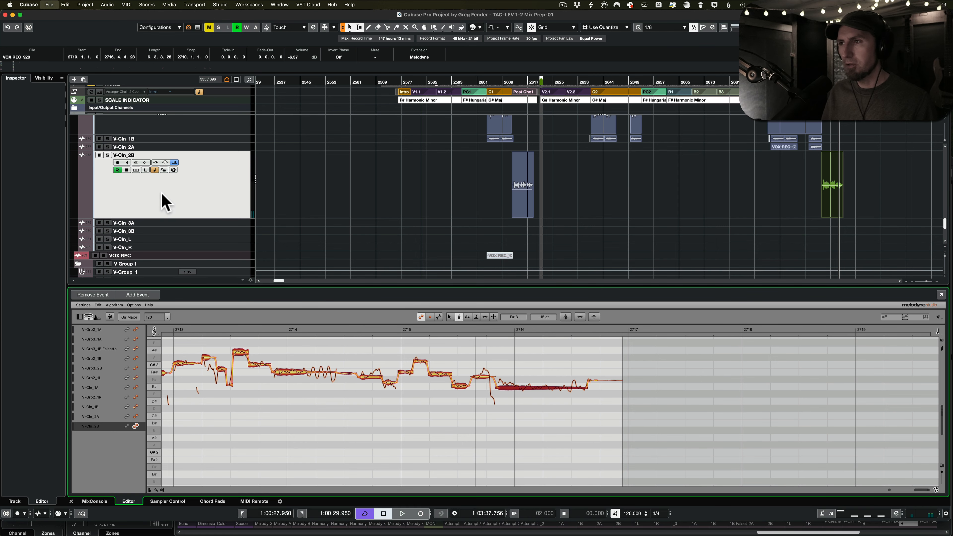
pyautogui.hscroll(-3, 651, 205)
pyautogui.click(712, 213)
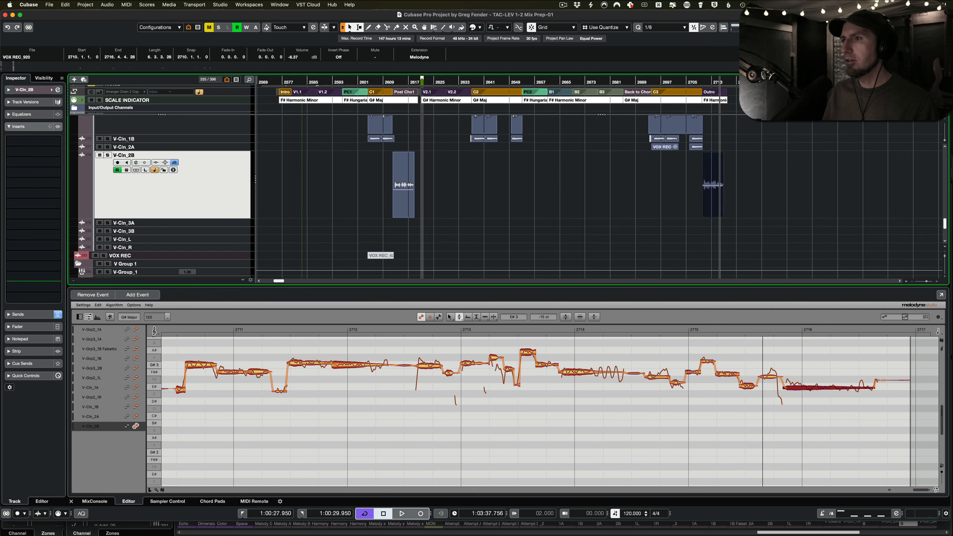
pyautogui.scroll(5, 731, 200)
pyautogui.keyDown('shift'); pyautogui.keyDown('super'); pyautogui.click(633, 213); pyautogui.keyUp('super'); pyautogui.keyUp('shift')
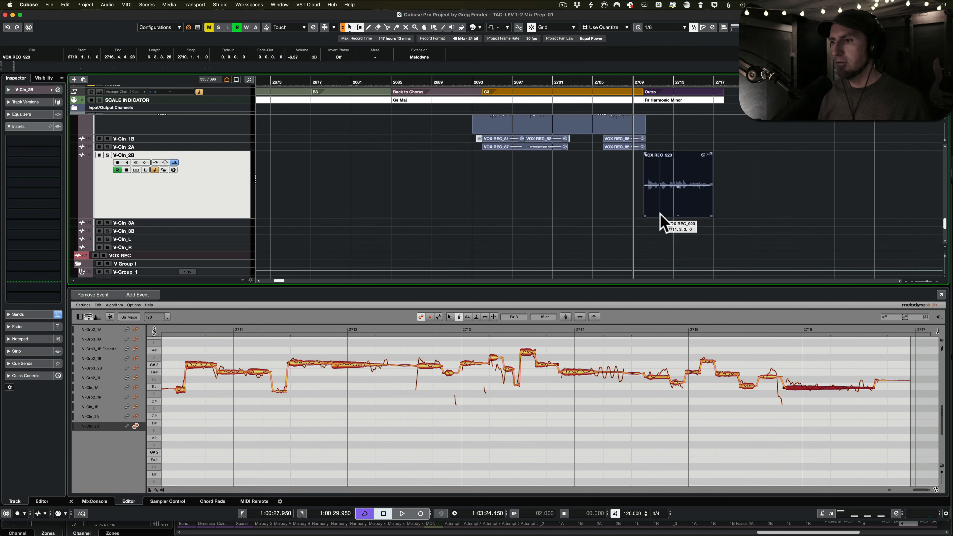
# Review the V Group 2, V Group 3 and V Clean clips across the full-width vocal arrangement during playback
pyautogui.scroll(-10, 508, 241)
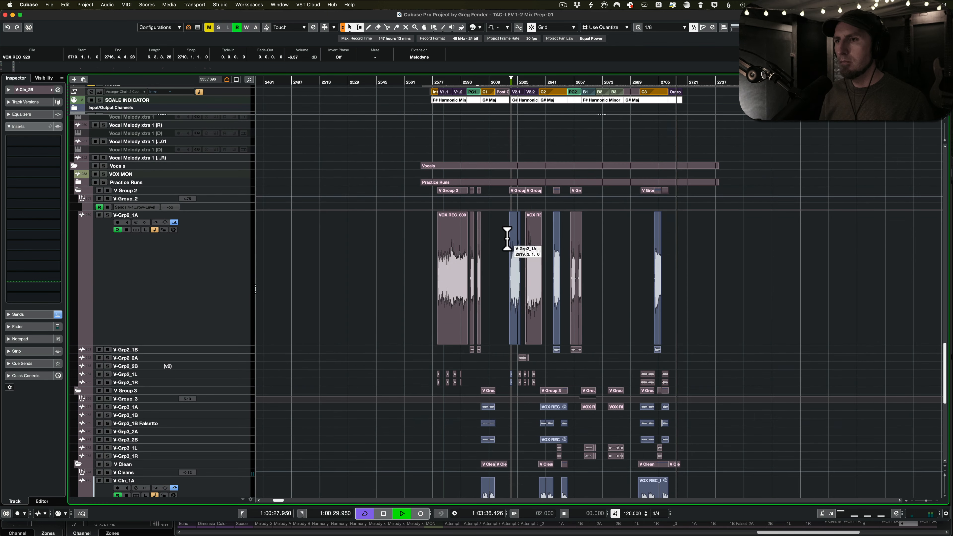
pyautogui.scroll(5, 629, 293)
pyautogui.scroll(-5, 629, 293)
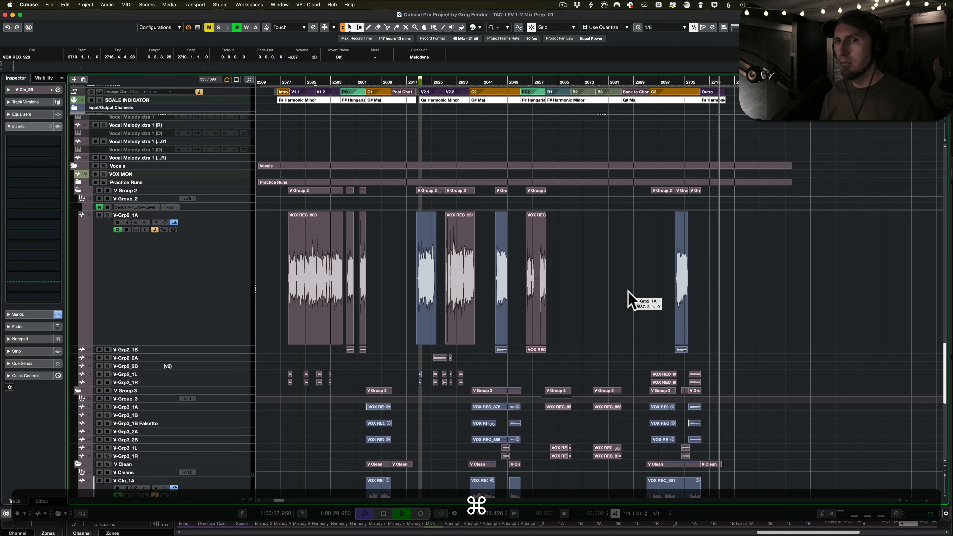
pyautogui.press('space')
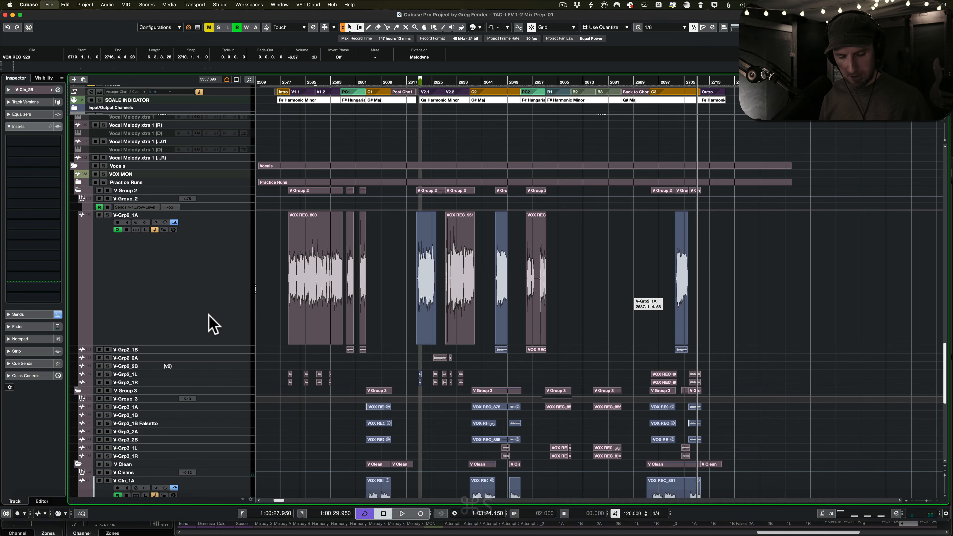
# Collapse the enlarged V-Grp2_1A track to normal height, select the V-Grp3_2A track, and save the project
pyautogui.press('z')
pyautogui.click(138, 298)
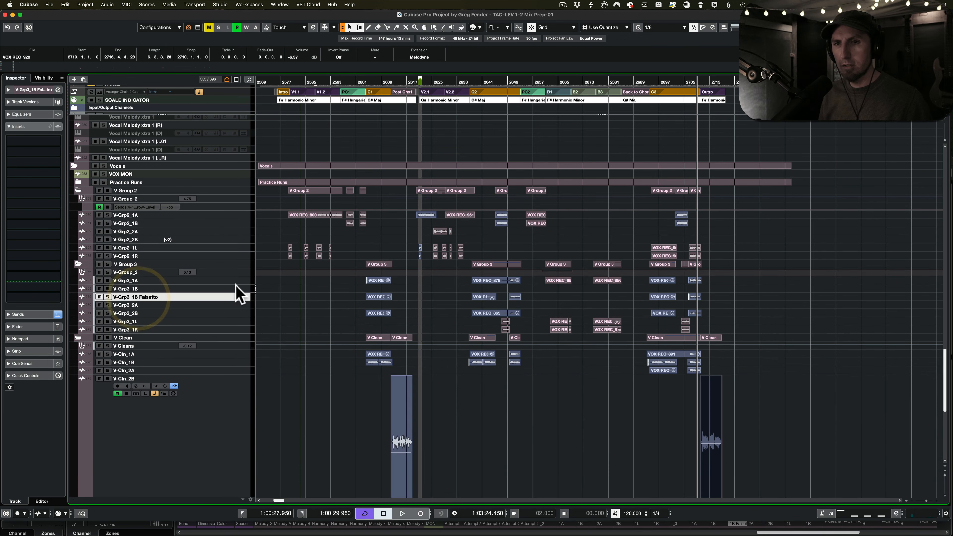
pyautogui.click(236, 290)
pyautogui.click(235, 303)
pyautogui.press('super+s')
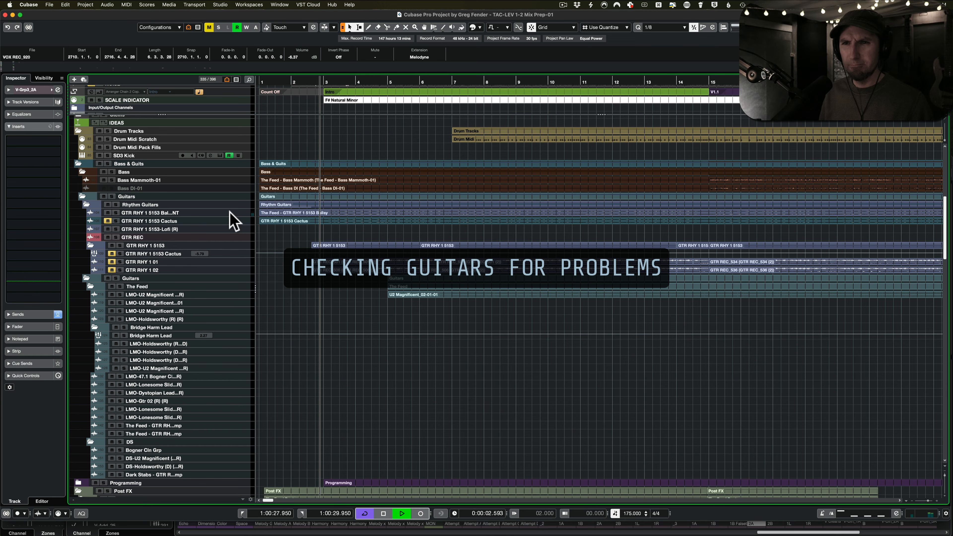
# Enlarge the GTR RHY 1 5153 Bal...NT rhythm guitar track and examine its stereo waveform from bar 3
pyautogui.click(230, 213)
pyautogui.moveTo(229, 217); pyautogui.dragTo(264, 382)
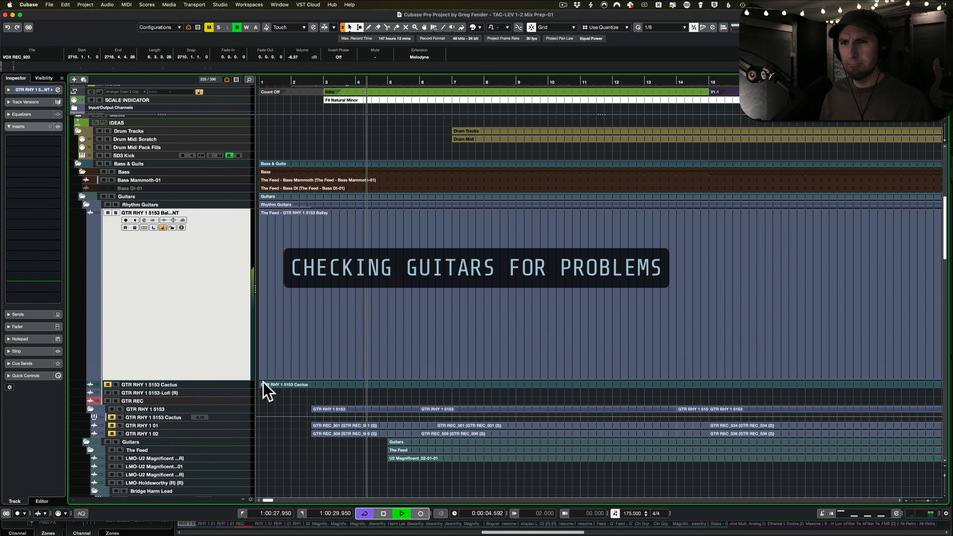
pyautogui.scroll(3, 308, 329)
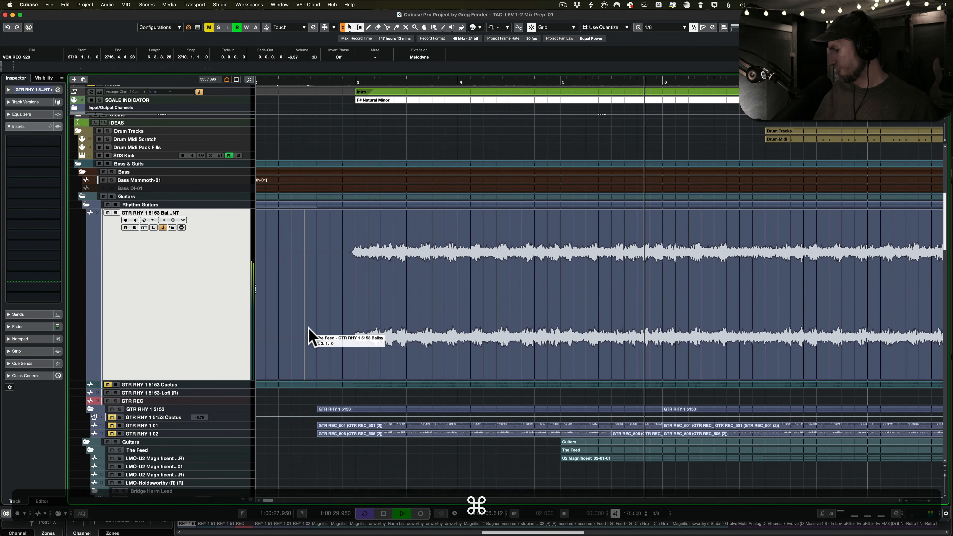
# Crossfade the clip joins at bar 204 on the GTR RHY 1 5153 Ballsy and Cactus tracks, and stop playback
pyautogui.press('super+s')
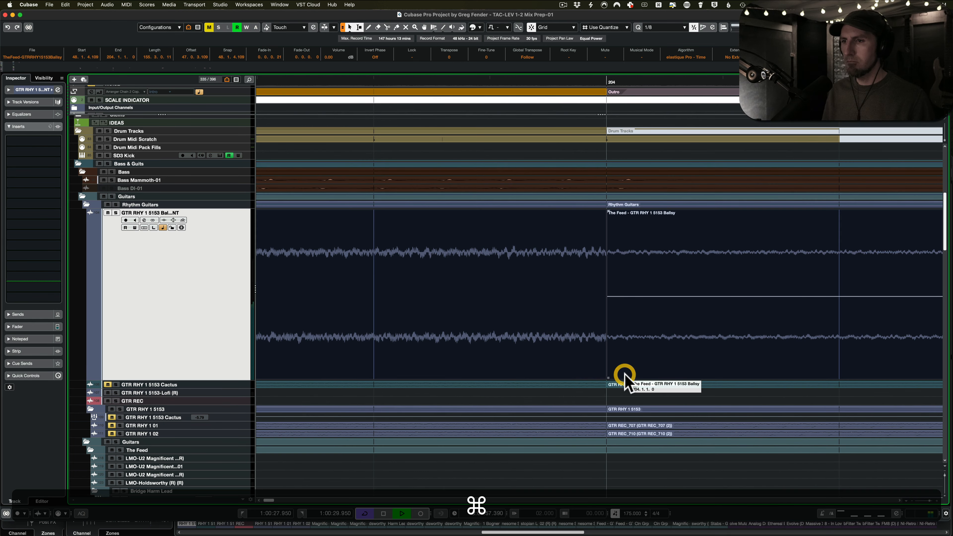
pyautogui.keyDown('super'); pyautogui.click(602, 386); pyautogui.keyUp('super')
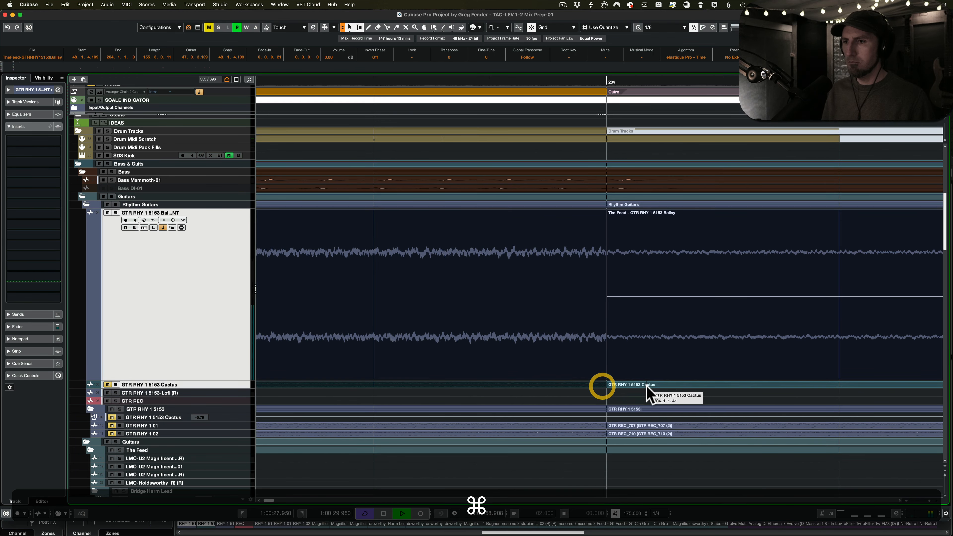
pyautogui.keyDown('super'); pyautogui.click(647, 385); pyautogui.keyUp('super')
pyautogui.press('x')
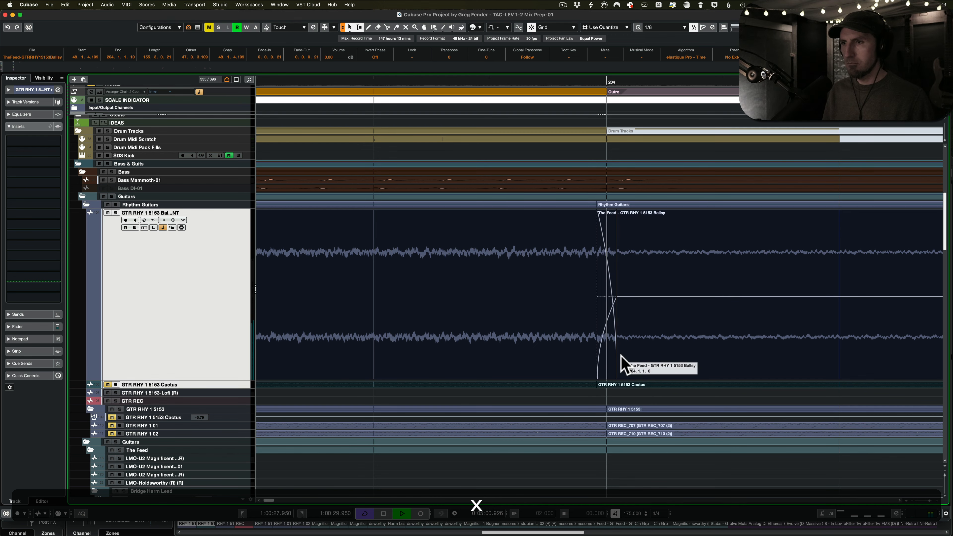
pyautogui.scroll(-10, 621, 356)
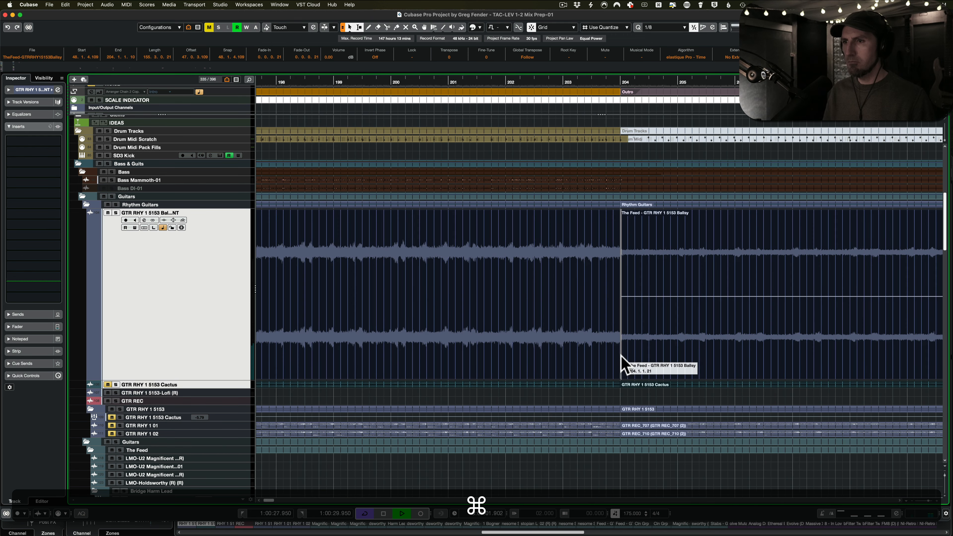
pyautogui.scroll(-4, 621, 355)
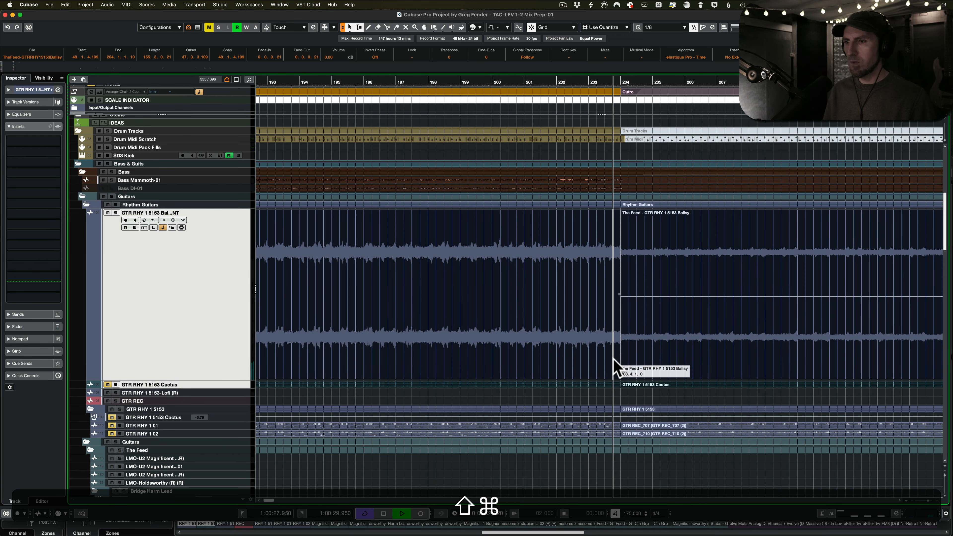
pyautogui.scroll(-10, 615, 365)
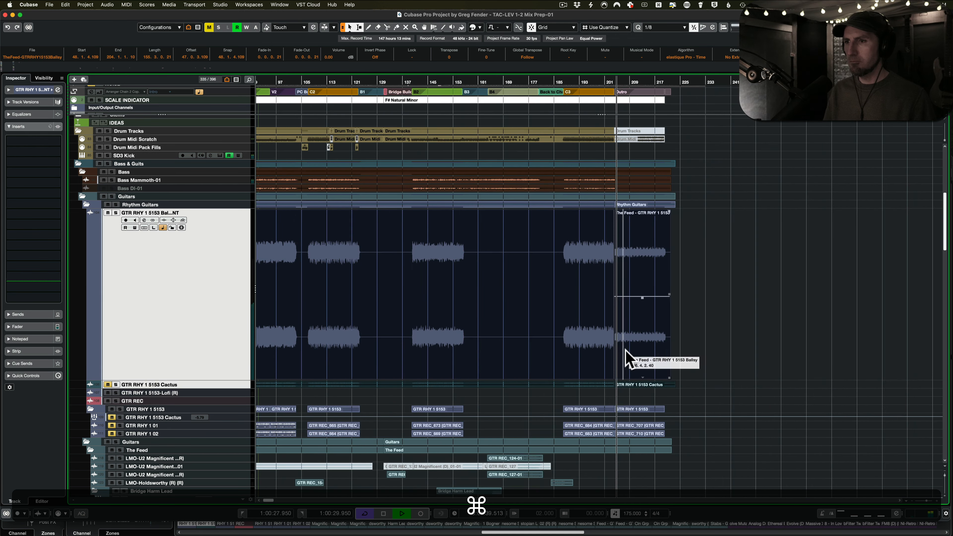
pyautogui.press('space')
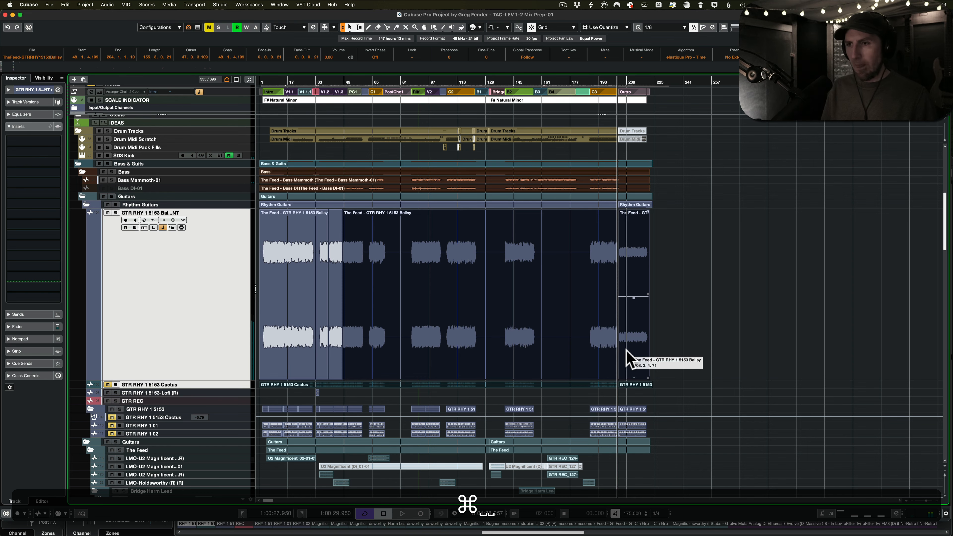
# Find the Dark Stabs song and examine its GTR RHY 1 5153 Ballsy waveform from the clip's start just before bar 2576
pyautogui.scroll(-3, 626, 357)
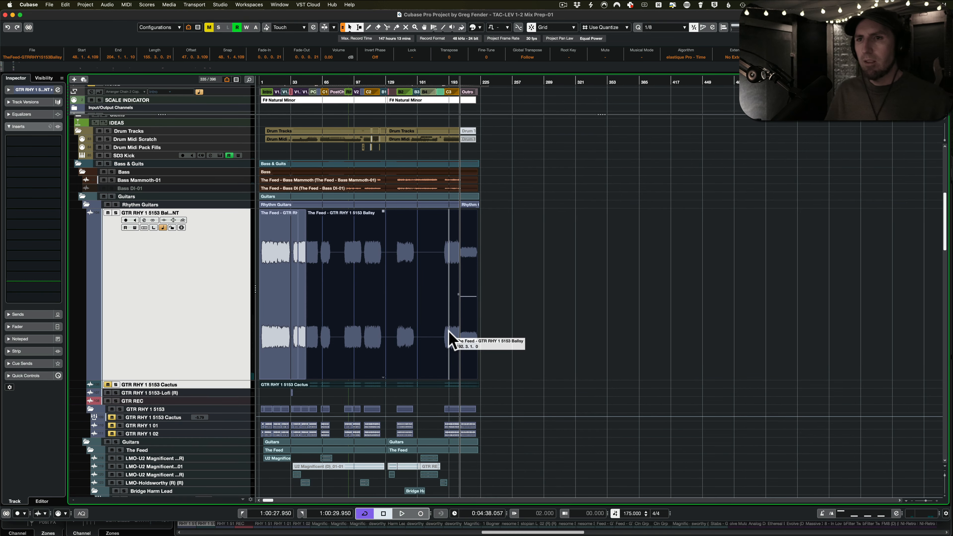
pyautogui.scroll(-3, 449, 337)
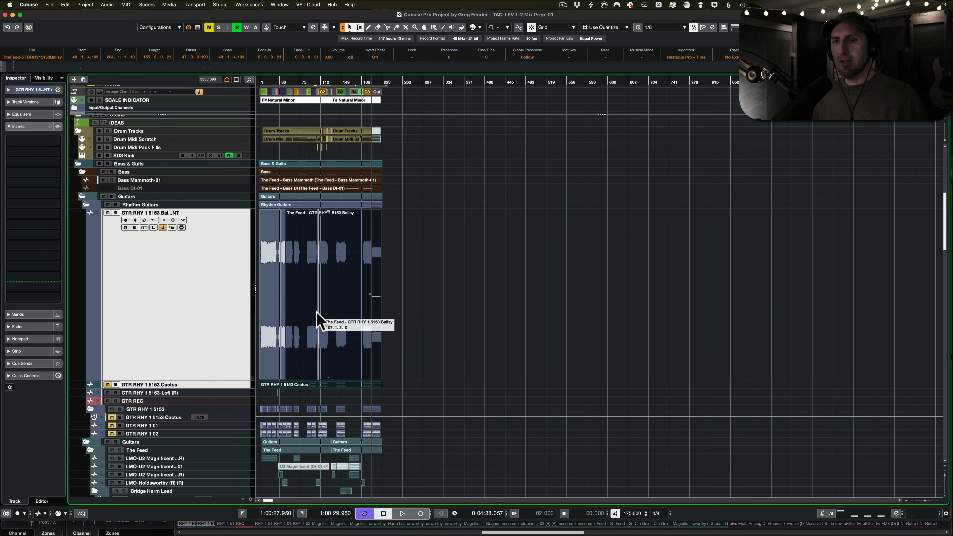
pyautogui.click(224, 312)
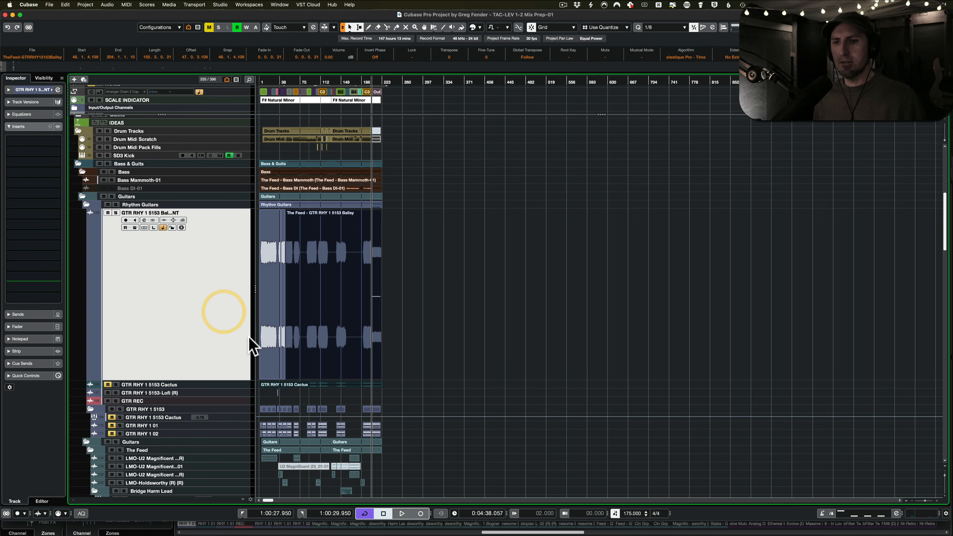
pyautogui.scroll(-5, 372, 311)
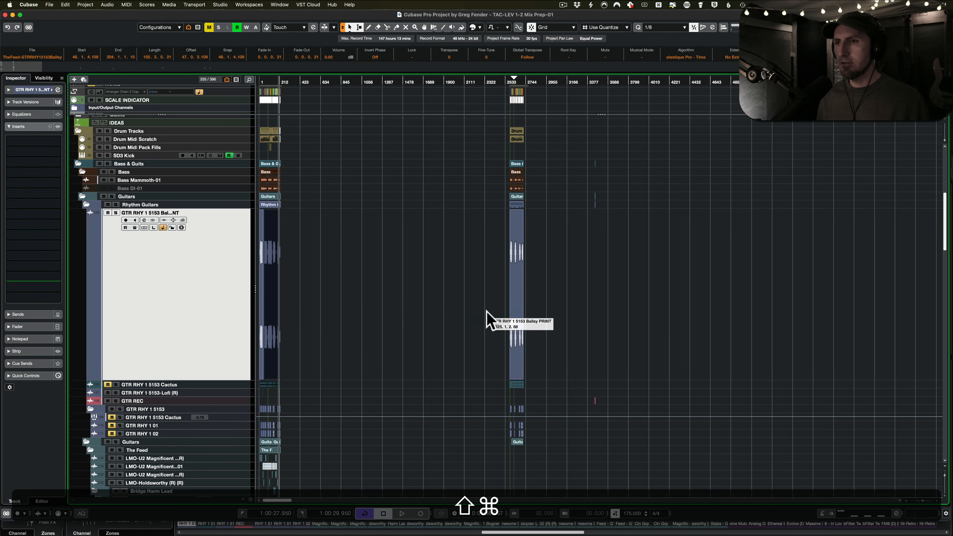
pyautogui.scroll(8, 487, 319)
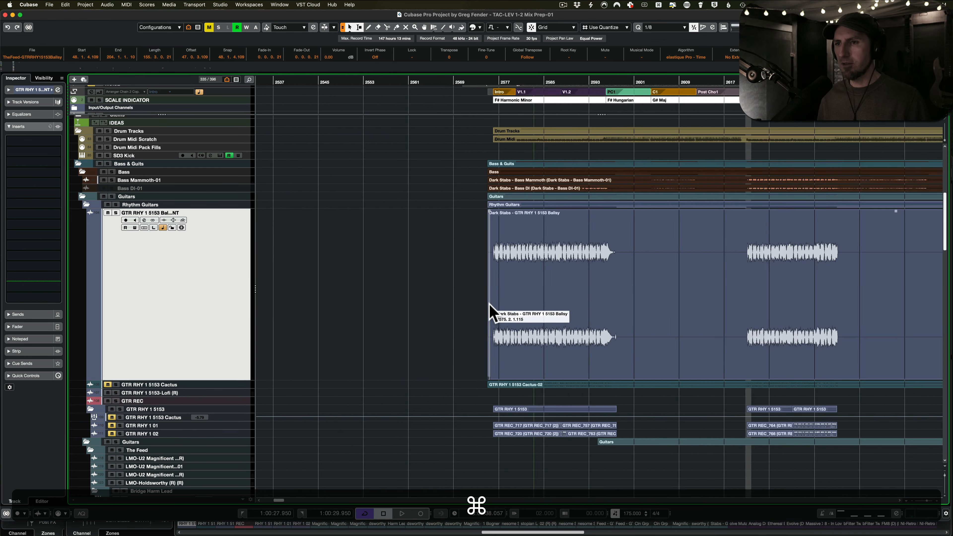
pyautogui.scroll(4, 492, 315)
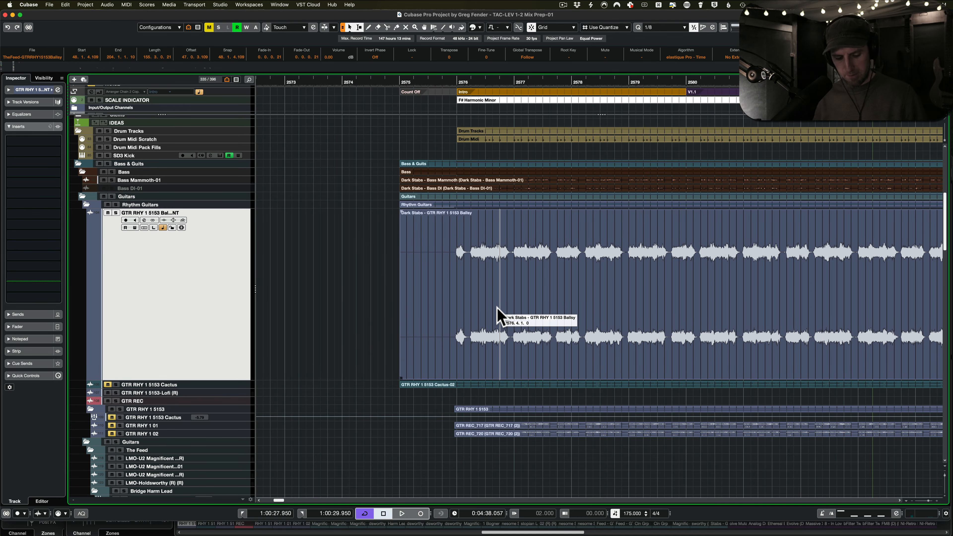
pyautogui.keyDown('shift'); pyautogui.keyDown('super'); pyautogui.click(447, 318); pyautogui.keyUp('super'); pyautogui.keyUp('shift')
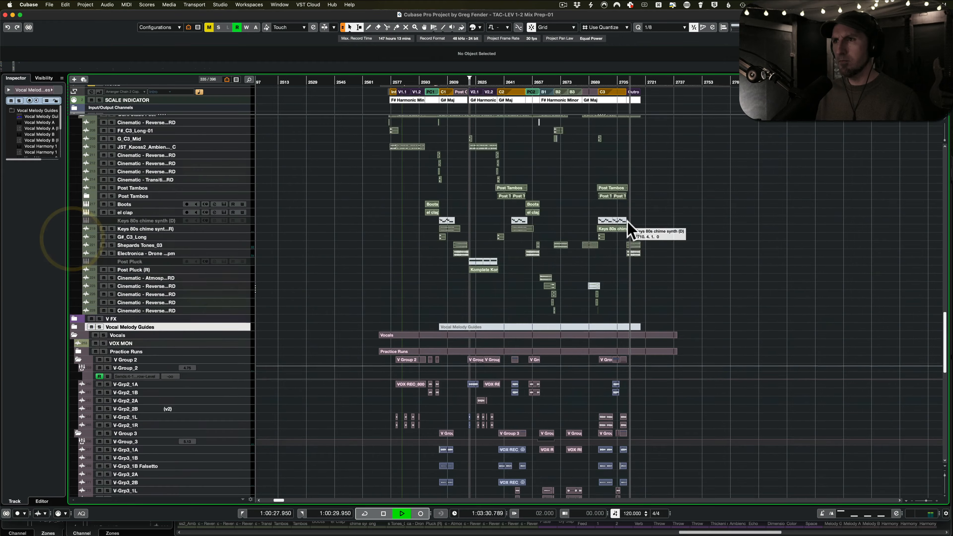
# Stop playback and collapse the enlarged GTR RHY 1 5153 Ballsy guitar track to normal height
pyautogui.scroll(5, 532, 241)
pyautogui.scroll(8, 534, 233)
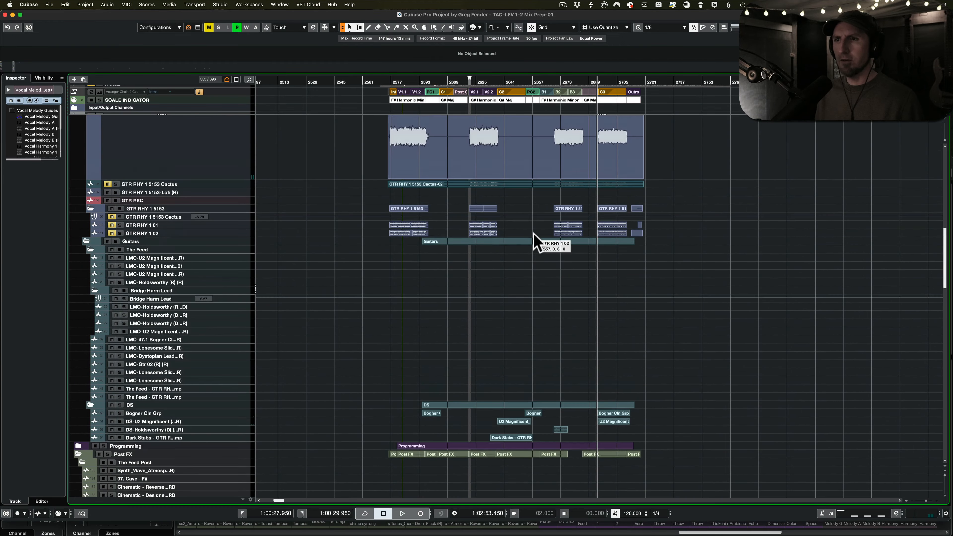
pyautogui.click(181, 224)
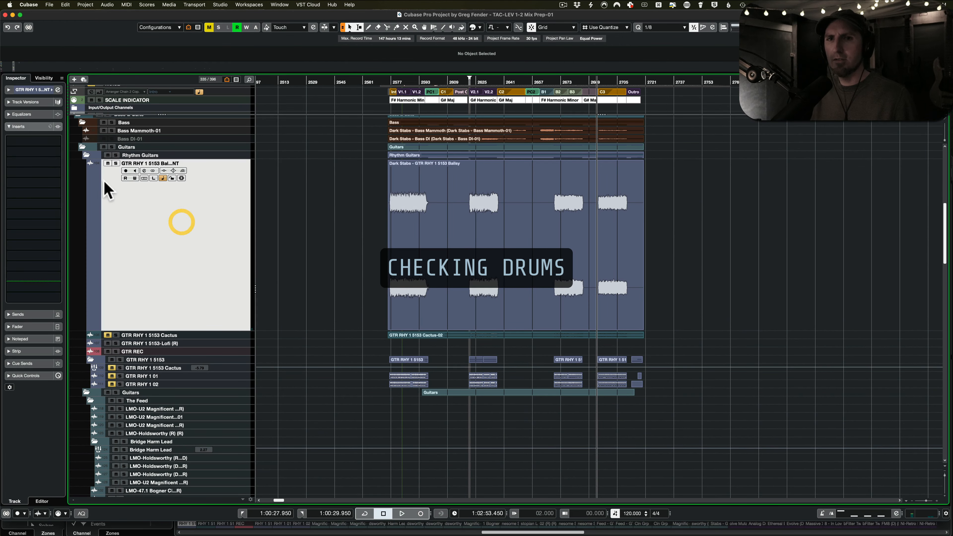
pyautogui.press('z')
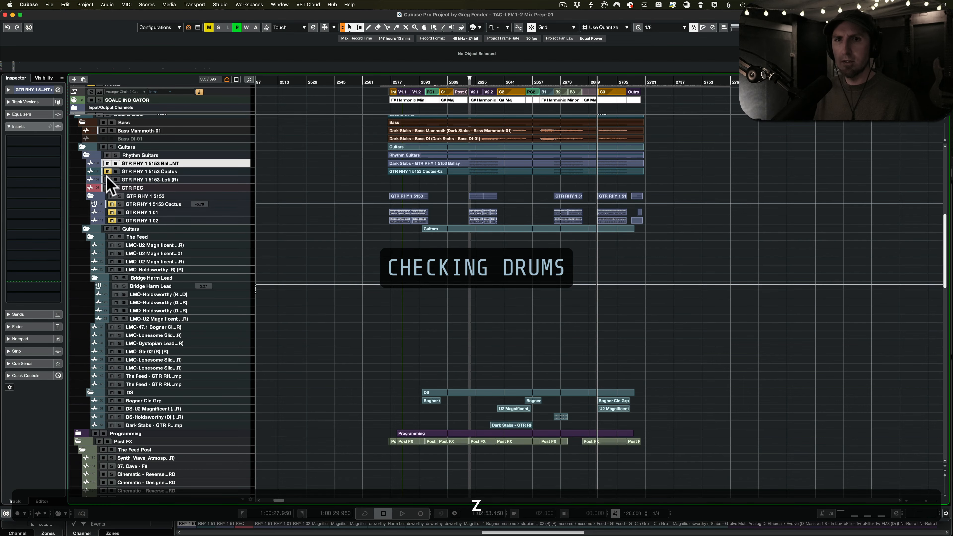
# Return to The Feed and locate the playhead just before its first Drum Midi clip for checking
pyautogui.scroll(7, 360, 281)
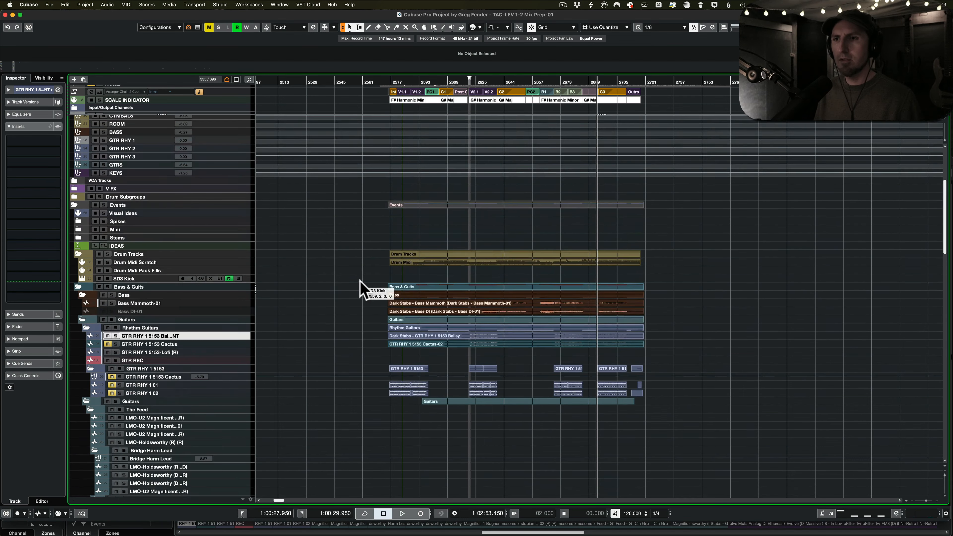
pyautogui.scroll(-5, 360, 281)
pyautogui.hscroll(-5, 360, 280)
pyautogui.hscroll(-10, 360, 281)
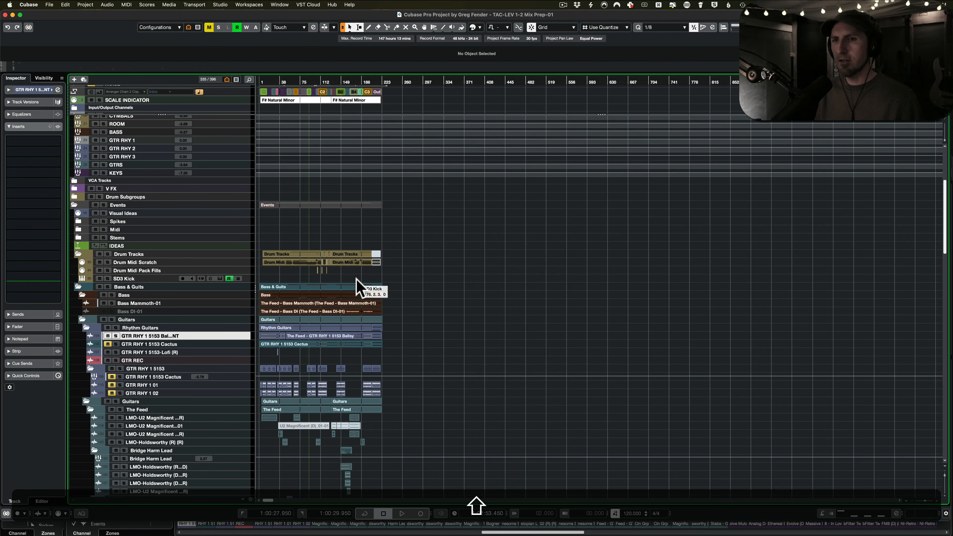
pyautogui.scroll(5, 292, 270)
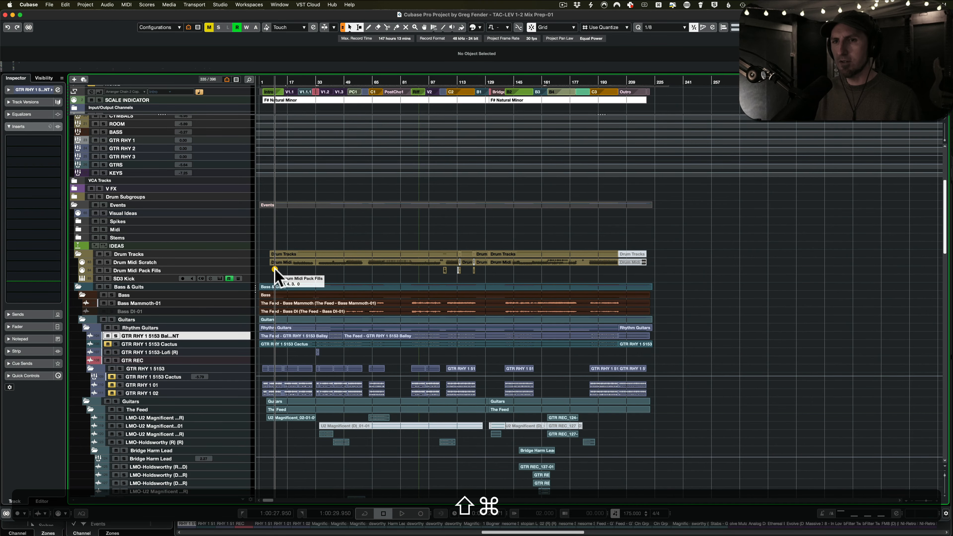
pyautogui.press('shift+super+s')
pyautogui.scroll(5, 274, 278)
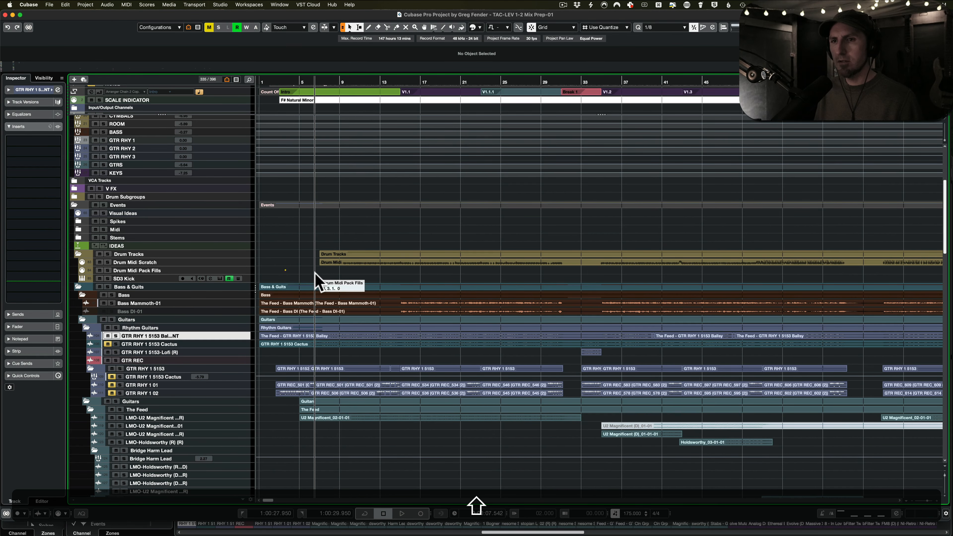
pyautogui.keyDown('shift'); pyautogui.keyDown('super'); pyautogui.click(315, 273); pyautogui.keyUp('super'); pyautogui.keyUp('shift')
pyautogui.press('shift+super+s')
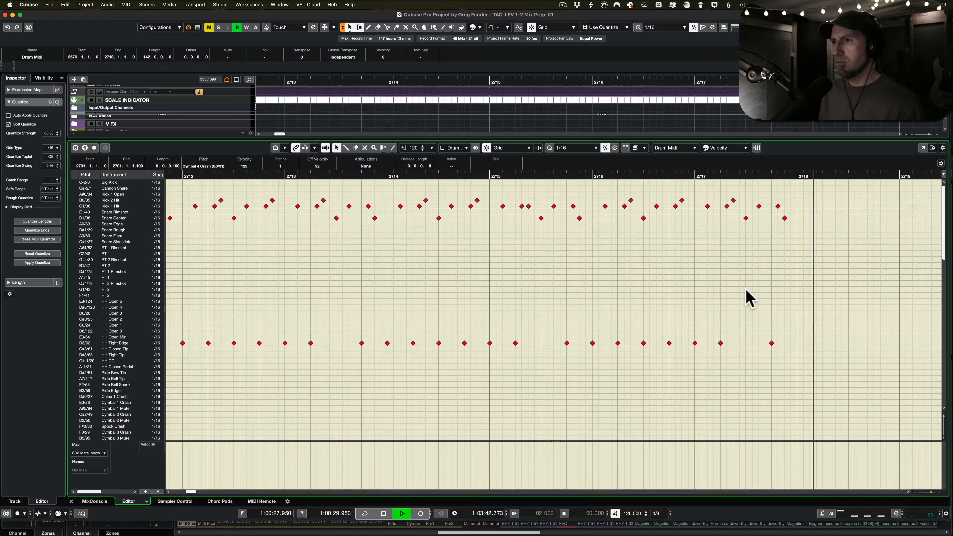
# Stop playback in the Drum Editor, save the project, and close the editor
pyautogui.scroll(-5, 746, 289)
pyautogui.press('super+space')
pyautogui.press('super+s')
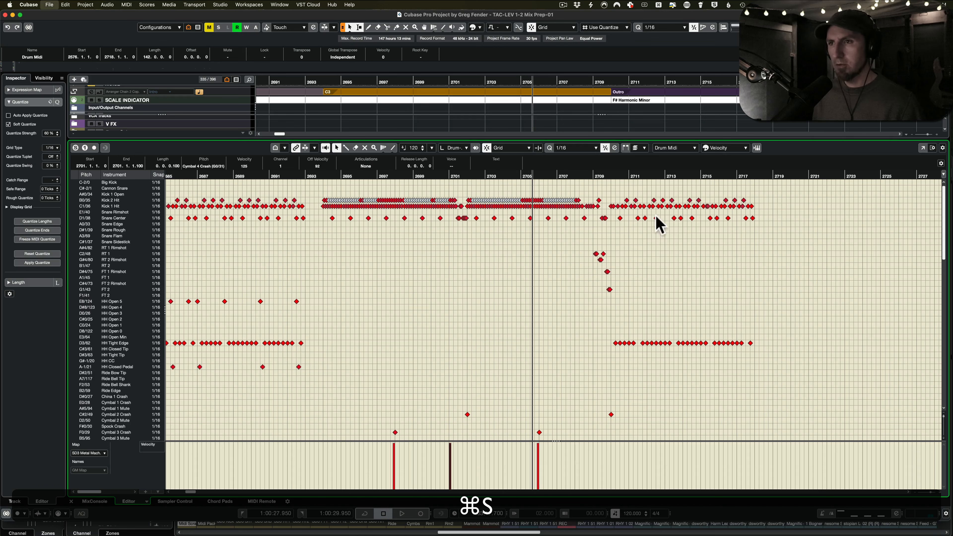
pyautogui.press('alt+super+e')
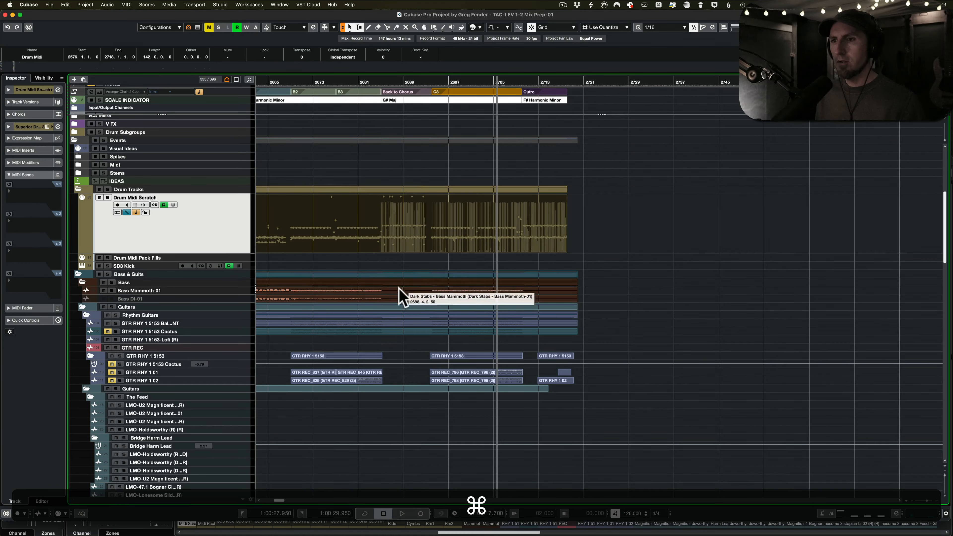
# Reduce the height of the Drum Midi Scratch track to about half
pyautogui.scroll(-3, 244, 246)
pyautogui.scroll(-3, 277, 265)
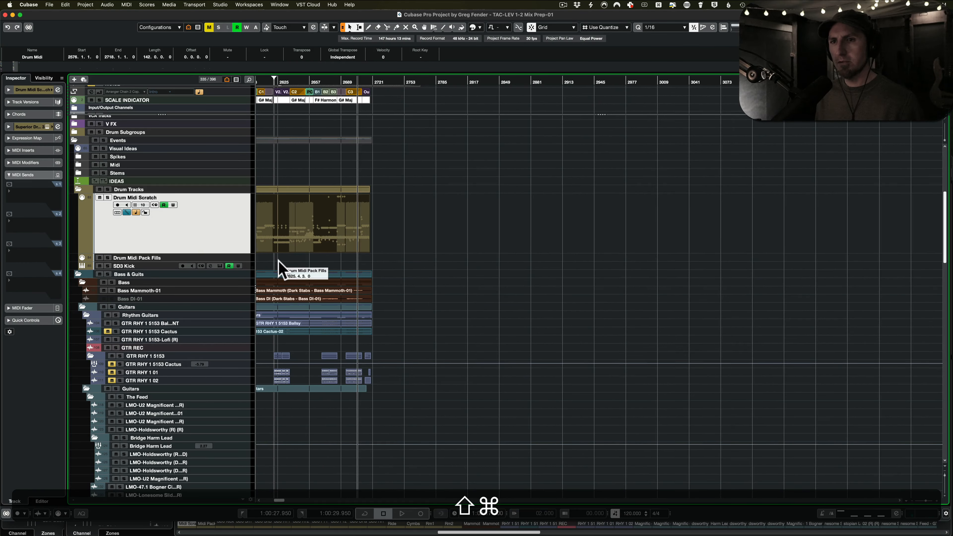
pyautogui.scroll(3, 235, 280)
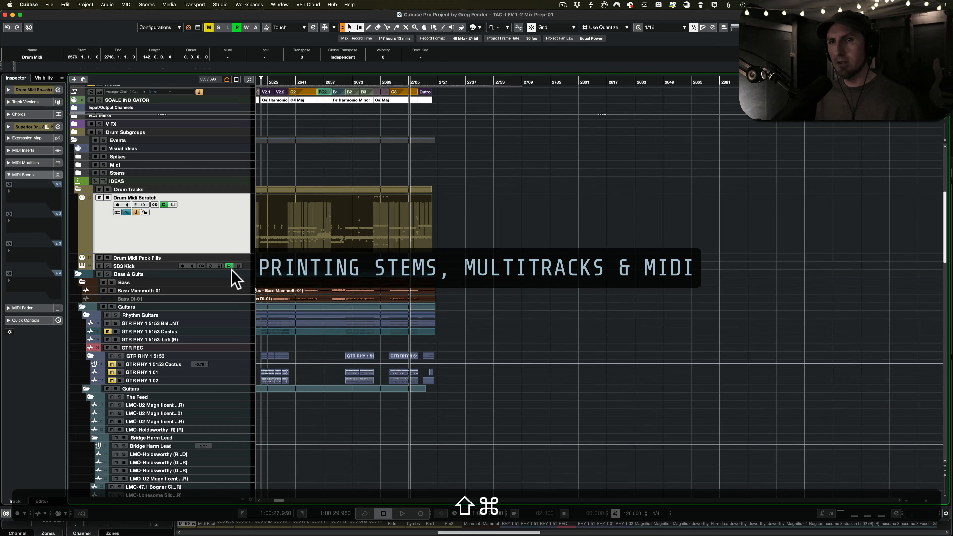
pyautogui.click(238, 247)
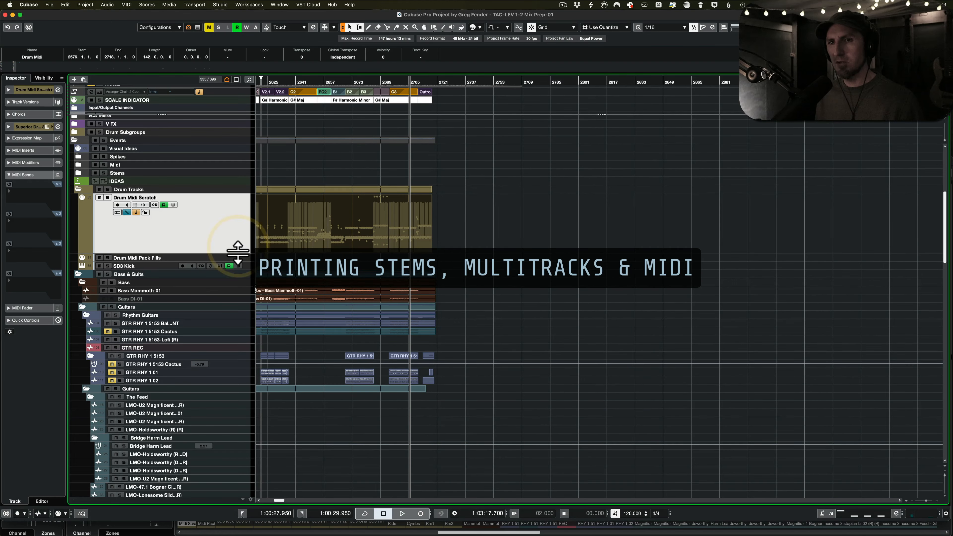
pyautogui.moveTo(238, 251); pyautogui.dragTo(236, 224)
pyautogui.scroll(5, 283, 304)
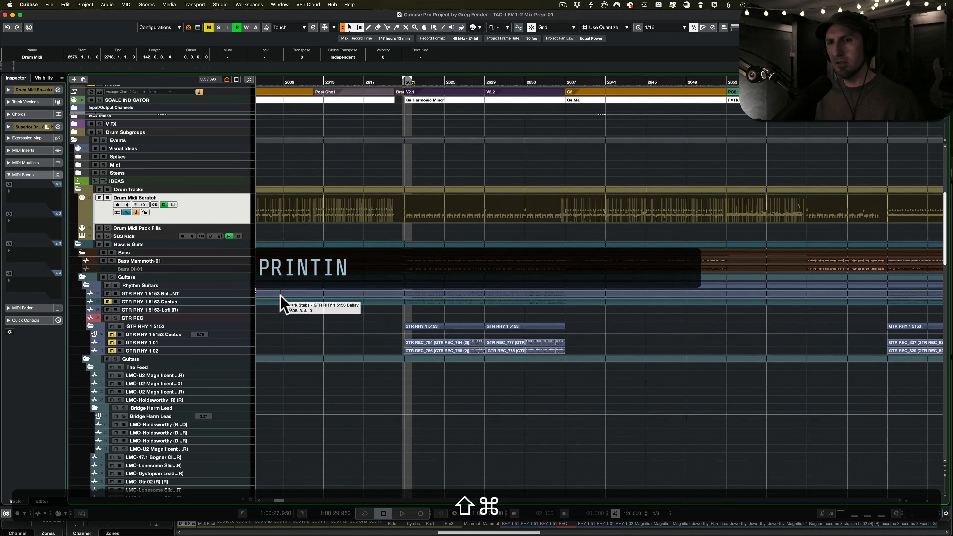
pyautogui.scroll(-6, 281, 296)
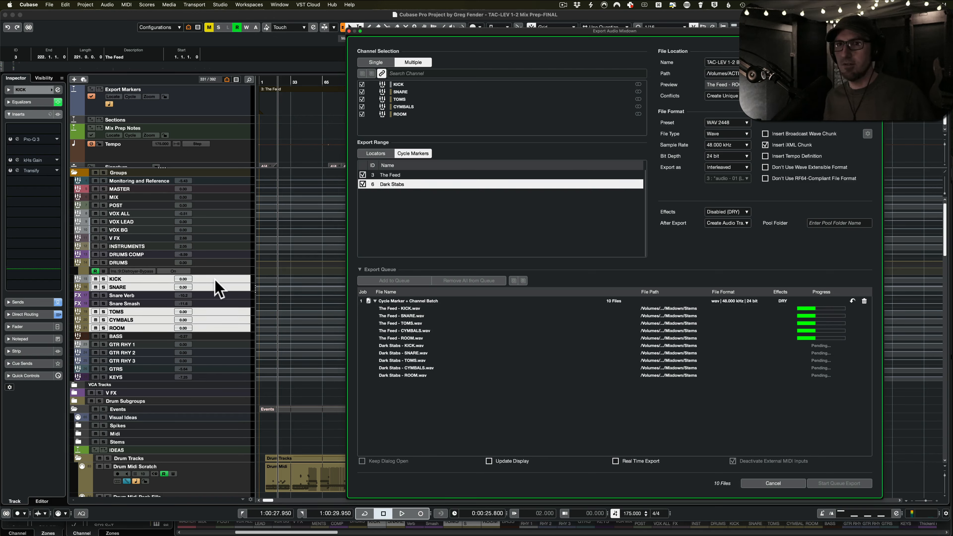
# Disable the rendered MASTER and MIX tracks of both The Feed and Dark Stabs
pyautogui.scroll(-20, 376, 352)
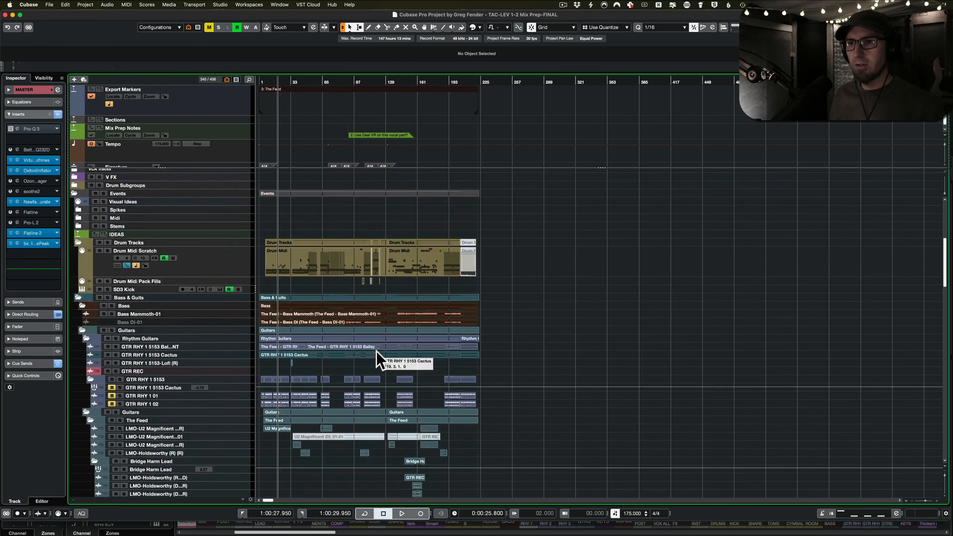
pyautogui.scroll(-15, 376, 352)
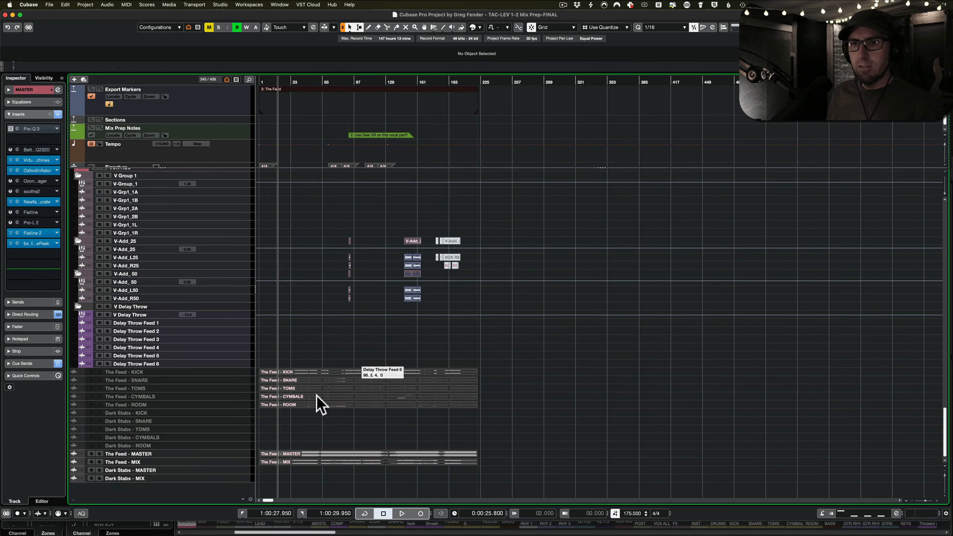
pyautogui.click(237, 454)
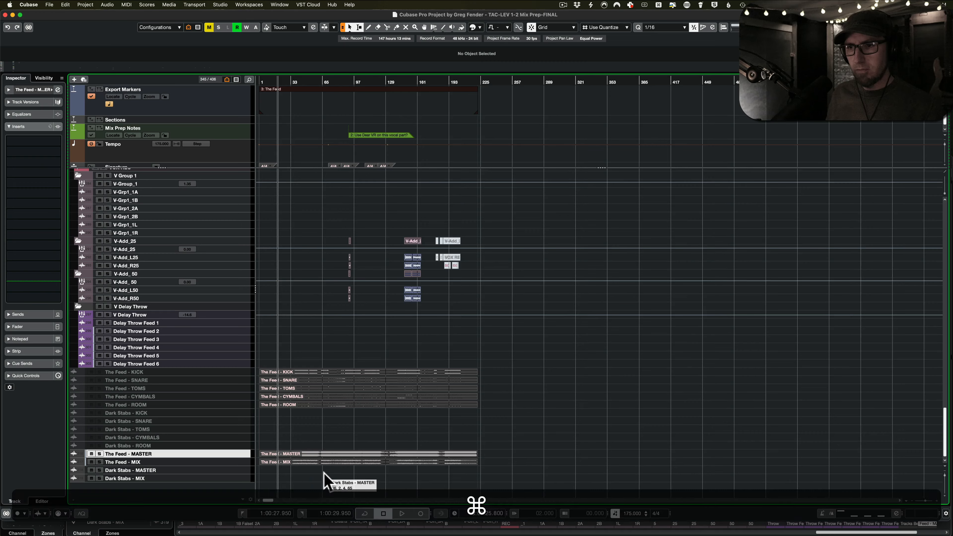
pyautogui.scroll(-4, 324, 473)
pyautogui.scroll(-3, 324, 474)
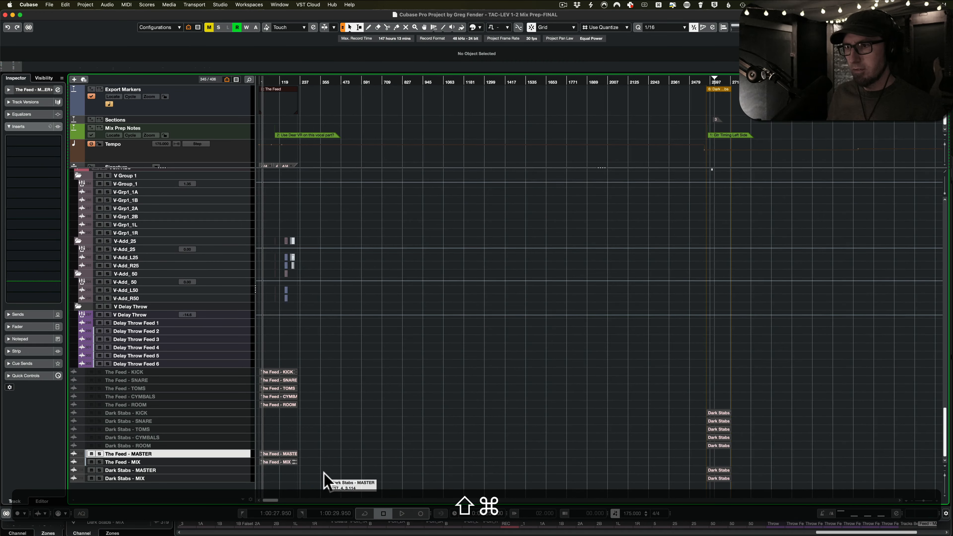
pyautogui.keyDown('shift'); pyautogui.click(244, 479); pyautogui.keyUp('shift')
pyautogui.rightClick(243, 480)
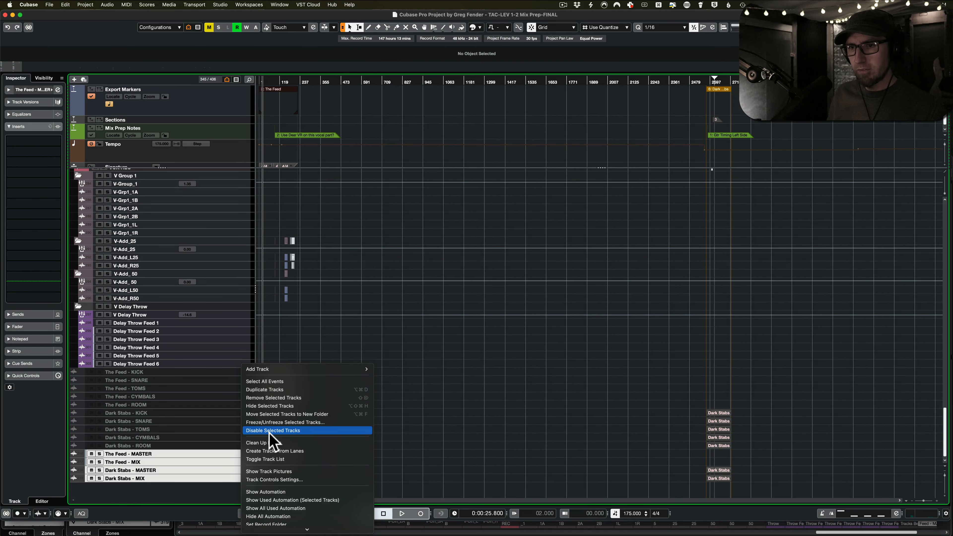
pyautogui.click(269, 432)
pyautogui.scroll(15, 240, 456)
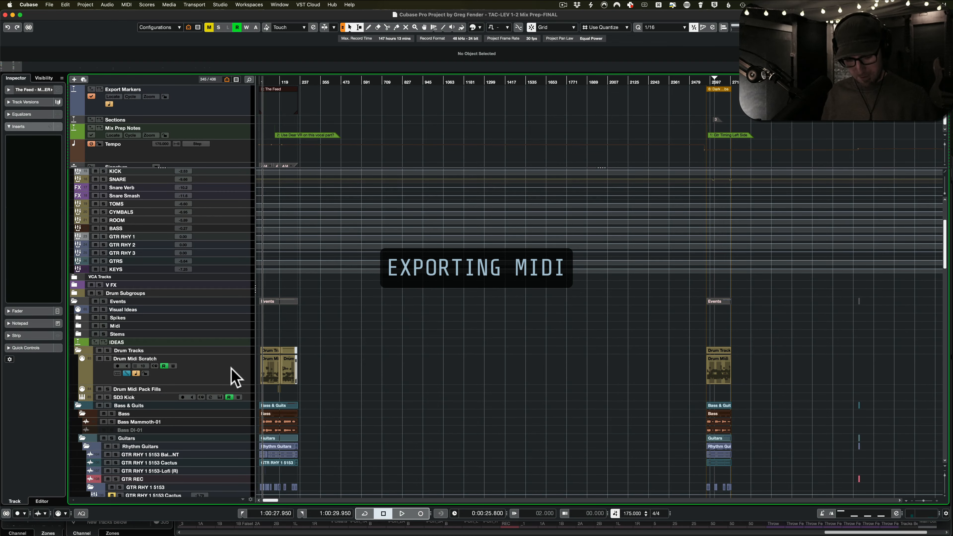
# Export a MIDI file with markers and the locator range included, at an export resolution of 480
pyautogui.click(51, 5)
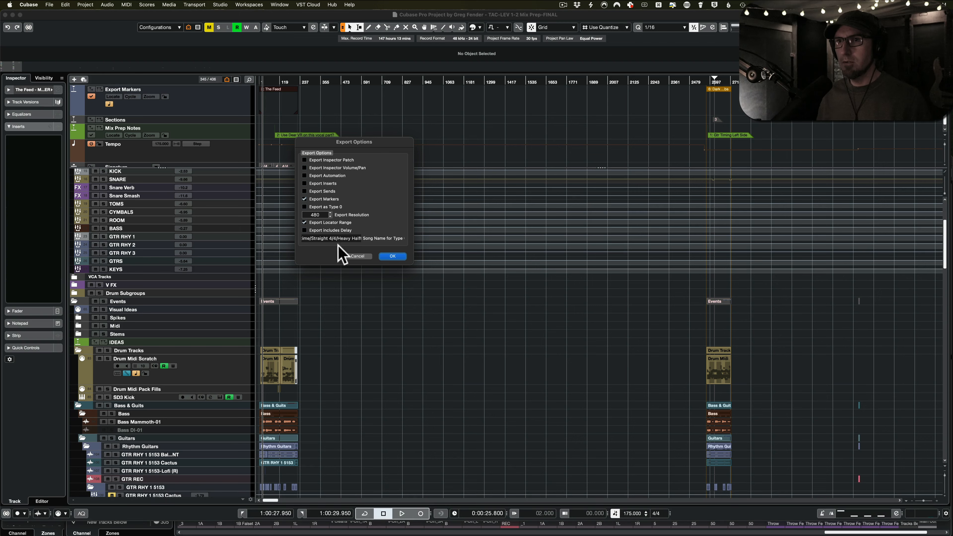
pyautogui.click(392, 257)
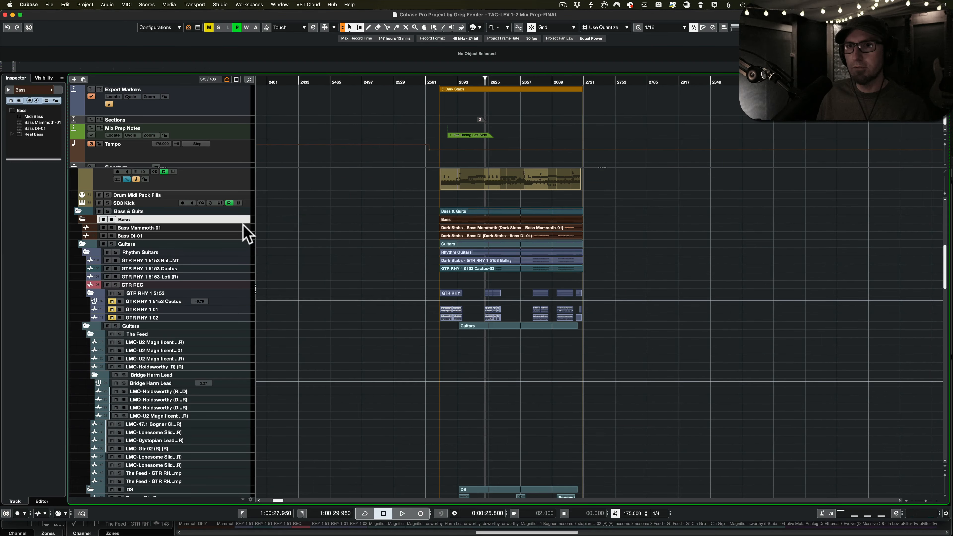
# Select the Bass Mammoth-01 and Bass DI-01 tracks together with the first two GTR RHY 1 5153 tracks under Rhythm Guitars
pyautogui.click(244, 227)
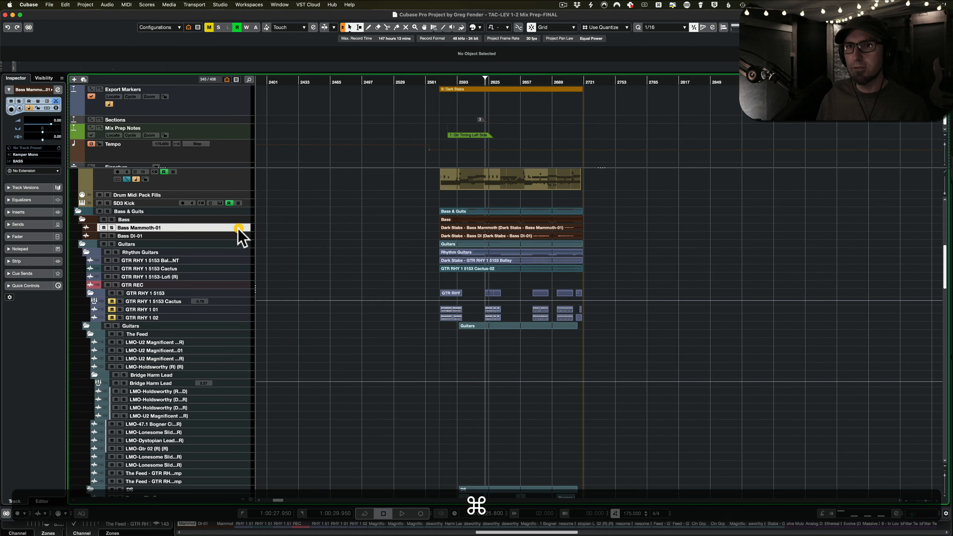
pyautogui.keyDown('super'); pyautogui.click(234, 237); pyautogui.keyUp('super')
pyautogui.keyDown('super'); pyautogui.click(234, 259); pyautogui.keyUp('super')
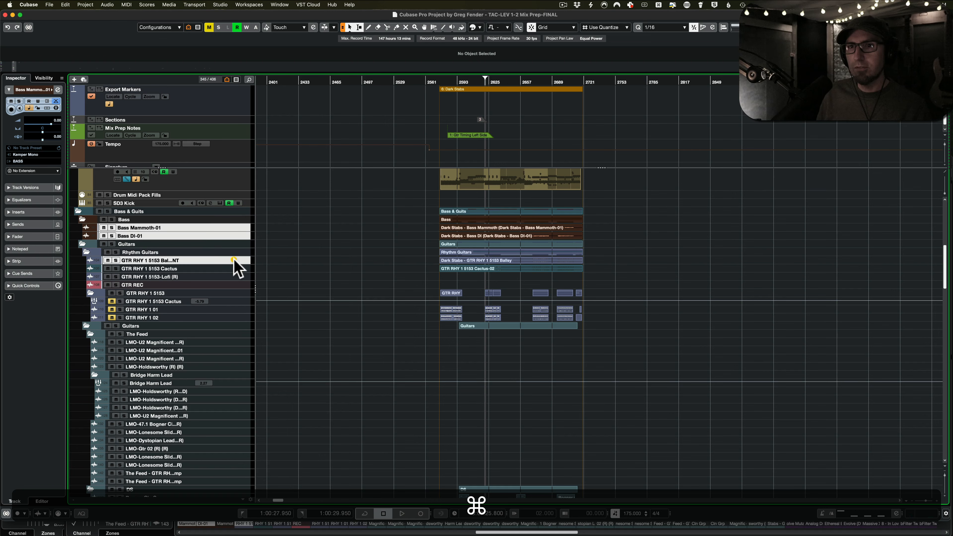
pyautogui.keyDown('super'); pyautogui.click(235, 269); pyautogui.keyUp('super')
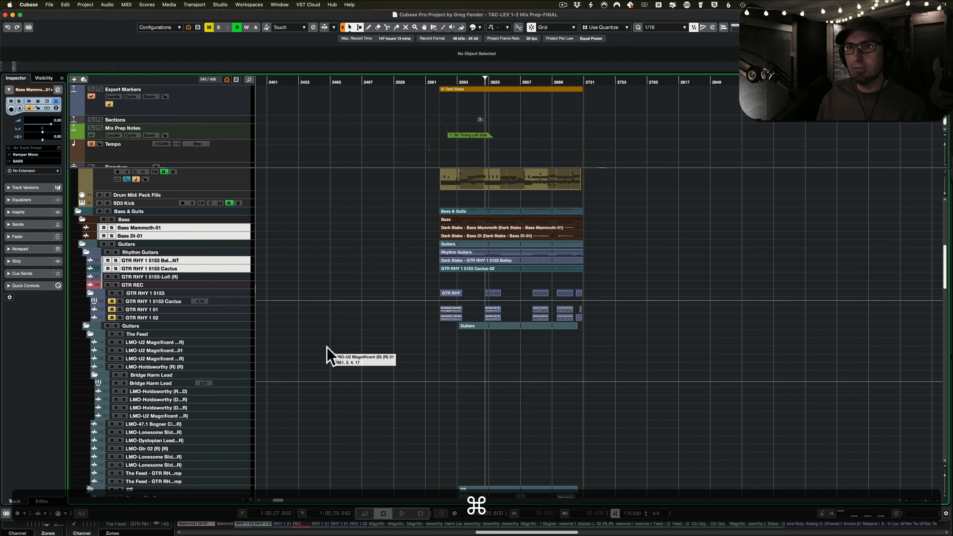
pyautogui.scroll(-3, 327, 347)
pyautogui.scroll(-5, 327, 348)
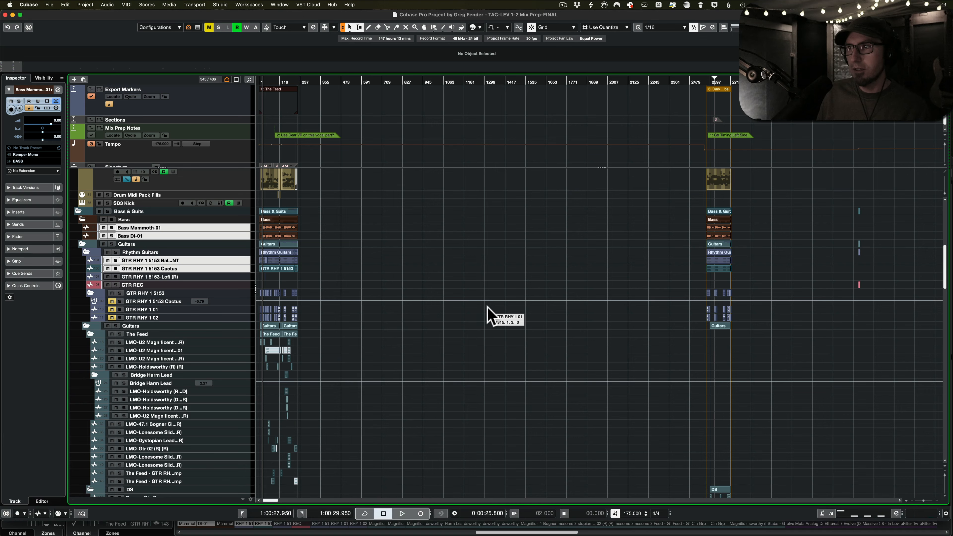
# Clear the audio mixdown export queue and add the selected bass and rhythm guitar tracks to it
pyautogui.press('super+shift+e')
pyautogui.click(485, 282)
pyautogui.click(397, 281)
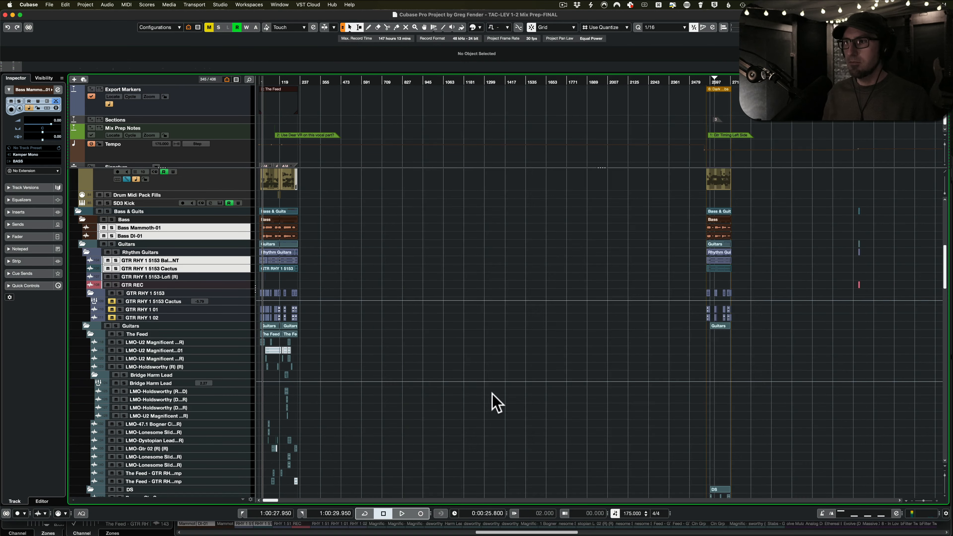
# Select The Feed's auxiliary guitar, programming and post effects tracks and start their queued export as 48 kHz, 24-bit WAV files
pyautogui.keyDown('super'); pyautogui.click(228, 309); pyautogui.keyUp('super')
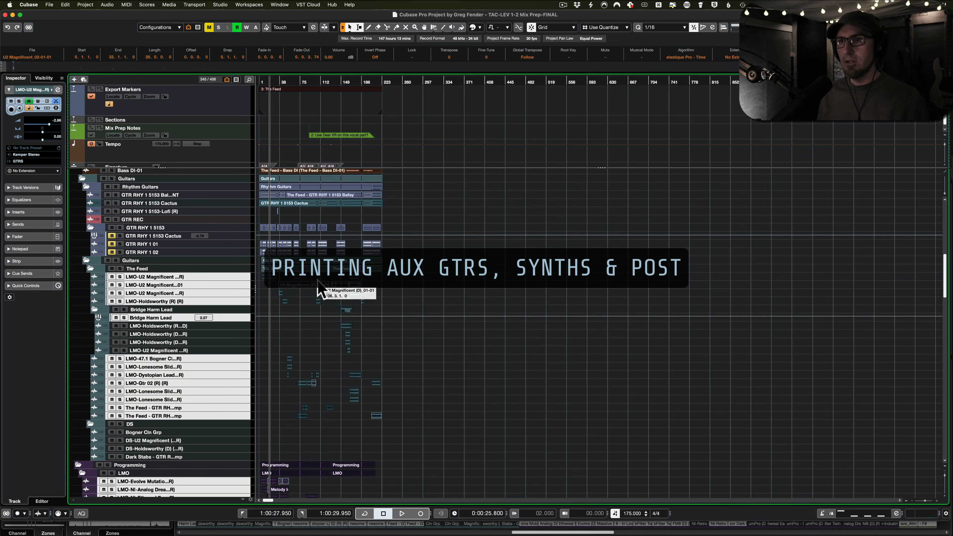
pyautogui.scroll(-5, 292, 415)
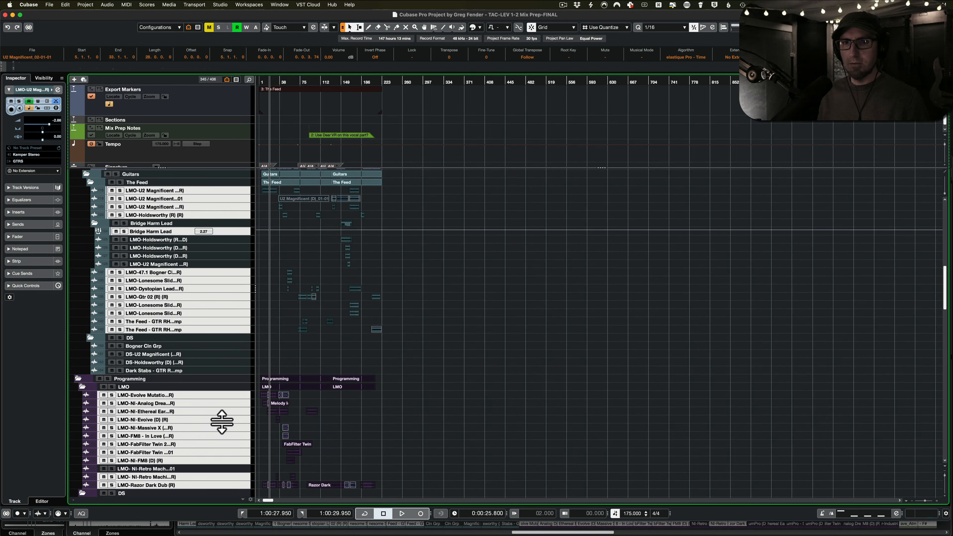
pyautogui.scroll(-10, 222, 422)
pyautogui.scroll(11, 296, 419)
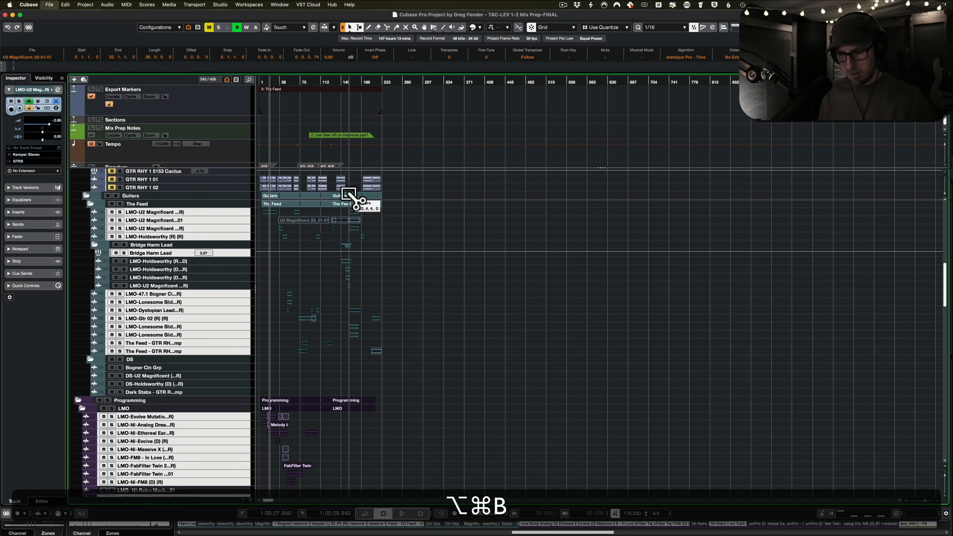
pyautogui.press('alt+super+b')
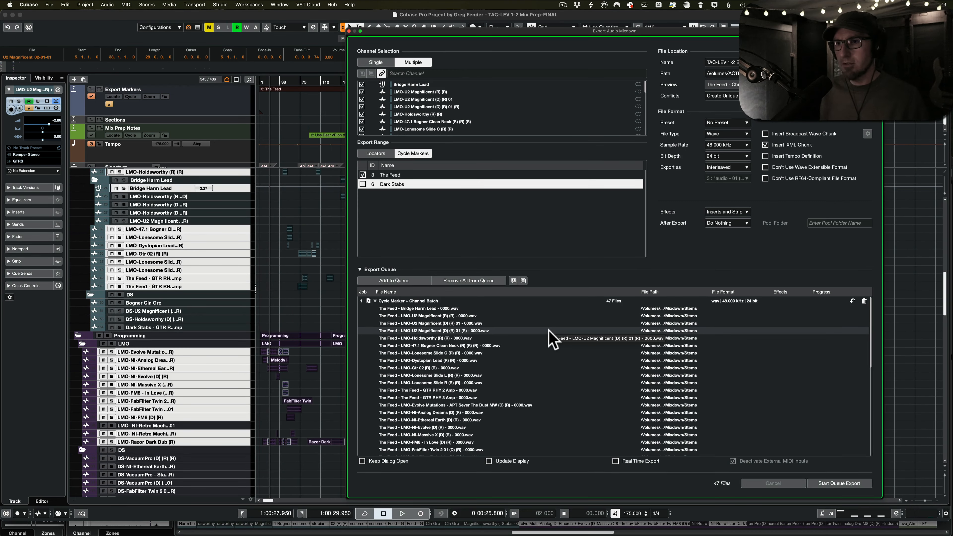
pyautogui.scroll(-10, 541, 349)
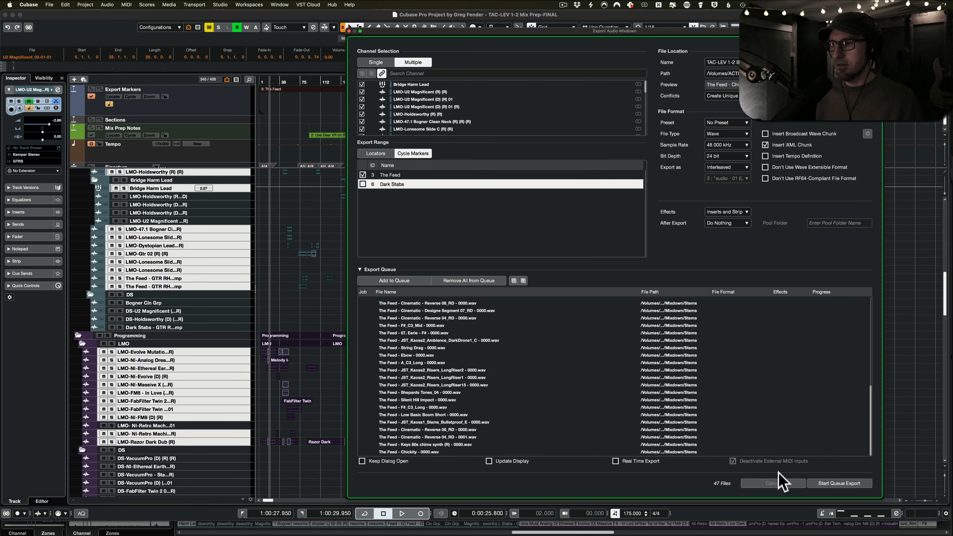
pyautogui.click(820, 484)
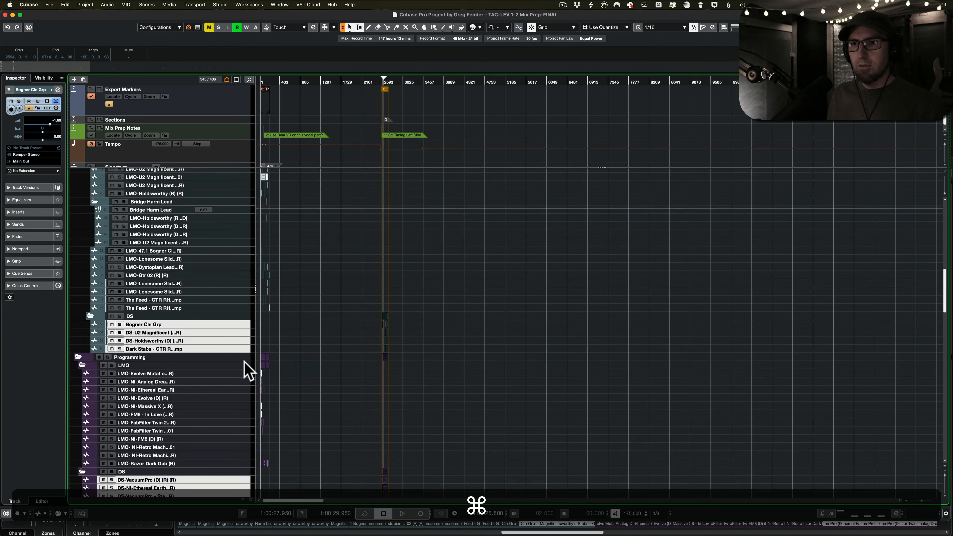
# Select the auxiliary guitar and programming tracks in the DS folders for the Dark Stabs export
pyautogui.scroll(-10, 244, 361)
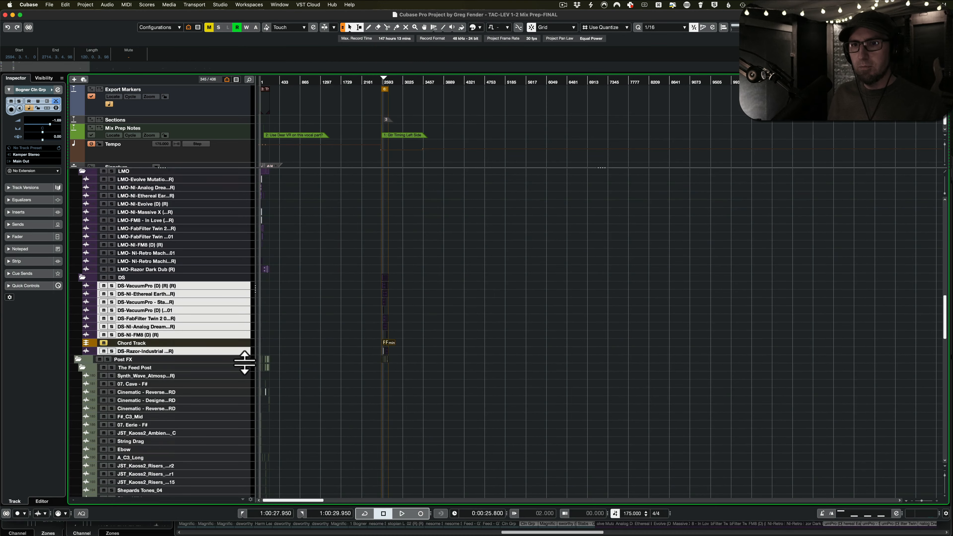
pyautogui.scroll(-12, 244, 361)
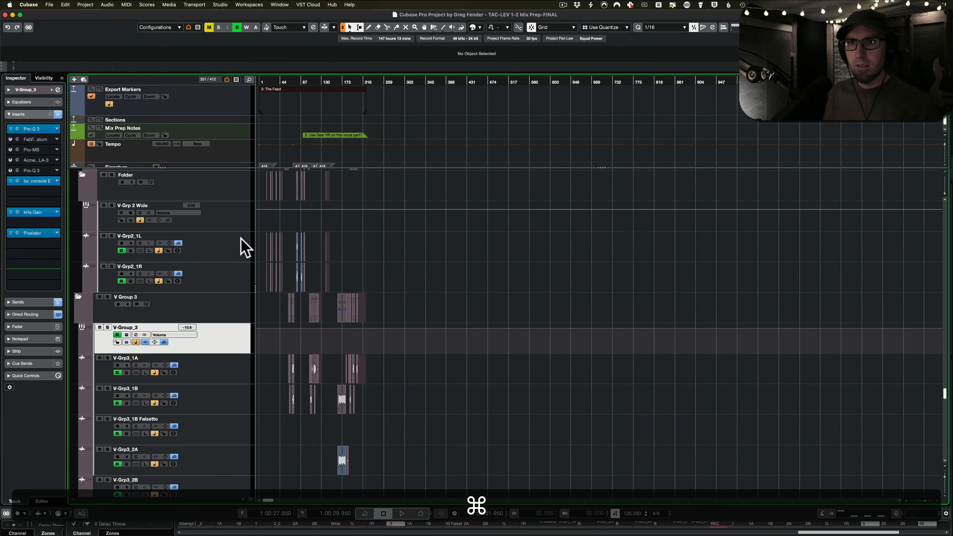
# Add the V-Grp 2 Wide, V-Grp 2_2 and V-Grp2_1 group tracks to the vocal group selection
pyautogui.click(234, 223)
pyautogui.scroll(3, 235, 222)
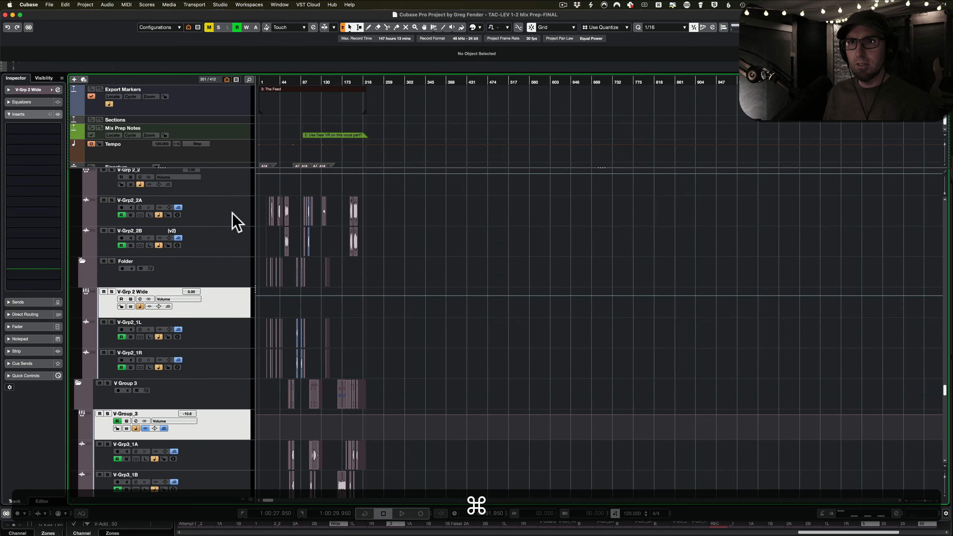
pyautogui.scroll(1, 235, 223)
pyautogui.keyDown('super'); pyautogui.click(234, 223); pyautogui.keyUp('super')
pyautogui.scroll(4, 230, 223)
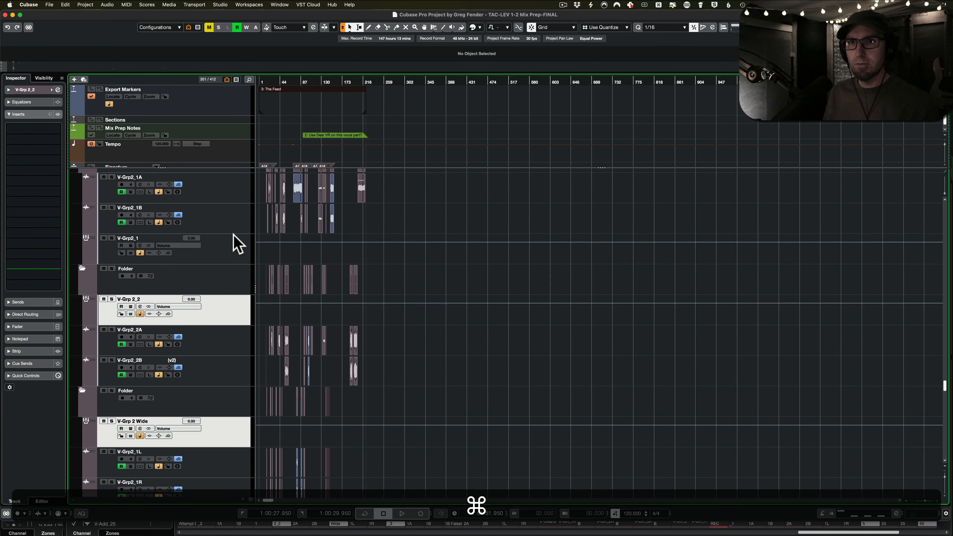
pyautogui.scroll(2, 236, 240)
pyautogui.keyDown('super'); pyautogui.click(233, 300); pyautogui.keyUp('super')
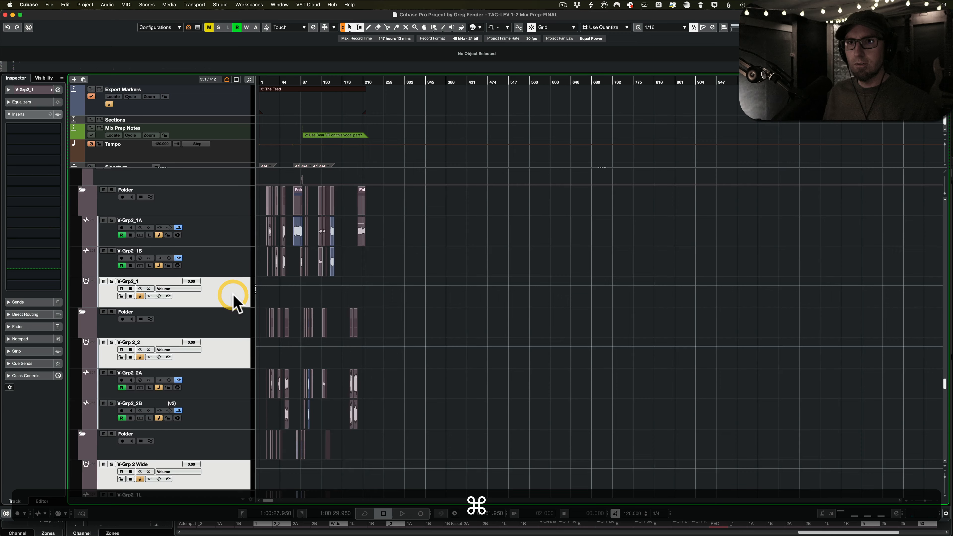
pyautogui.scroll(2, 235, 301)
pyautogui.scroll(2, 235, 304)
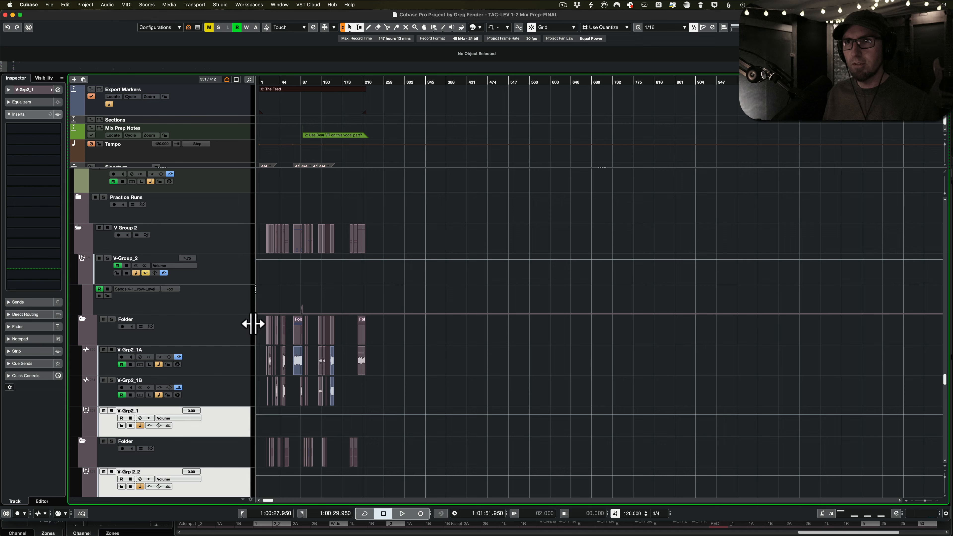
# Queue the selected vocal groups for The Feed's cycle marker and start the export as 48 kHz, 24-bit WAV files
pyautogui.press('super+shift+e')
pyautogui.click(460, 284)
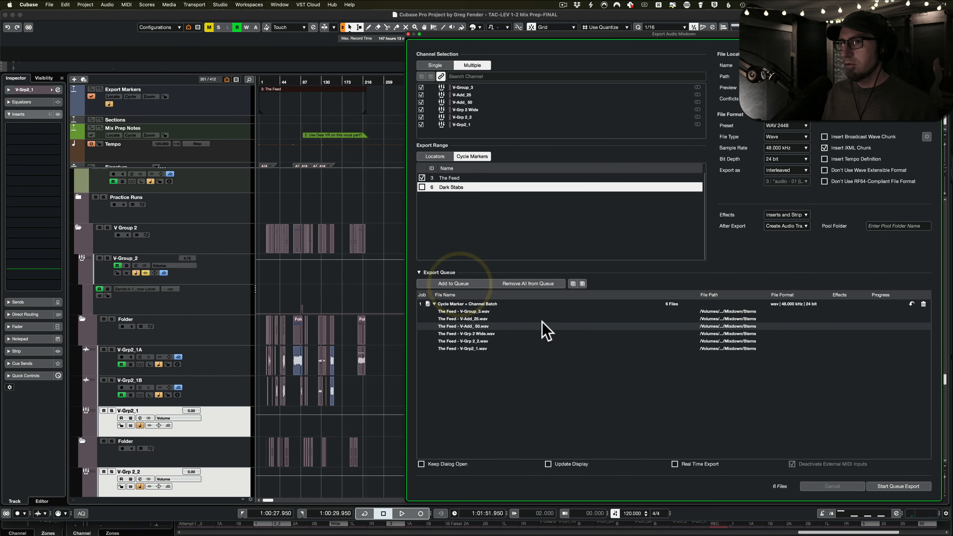
pyautogui.click(895, 487)
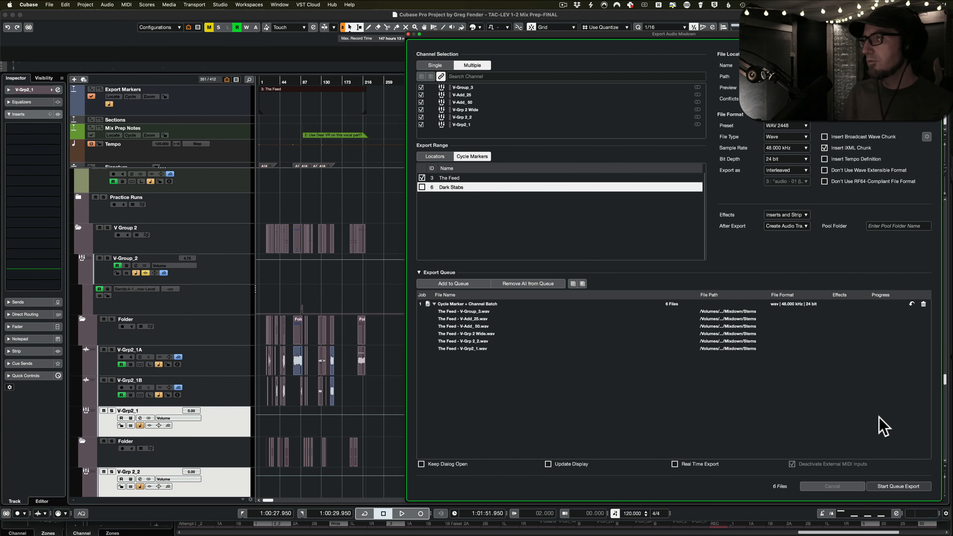